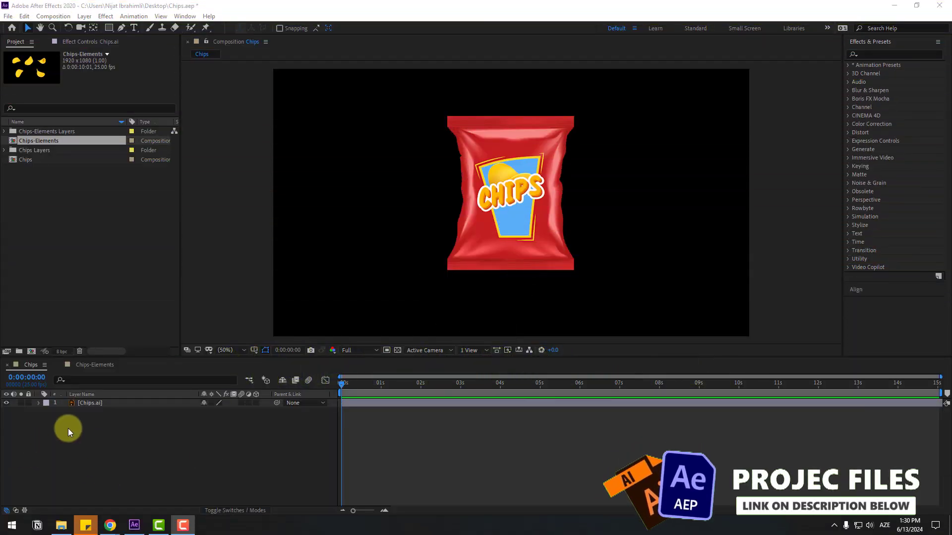
# - Rename the Chips.ai layer as red
pyautogui.click(95, 404)
pyautogui.press('Return')
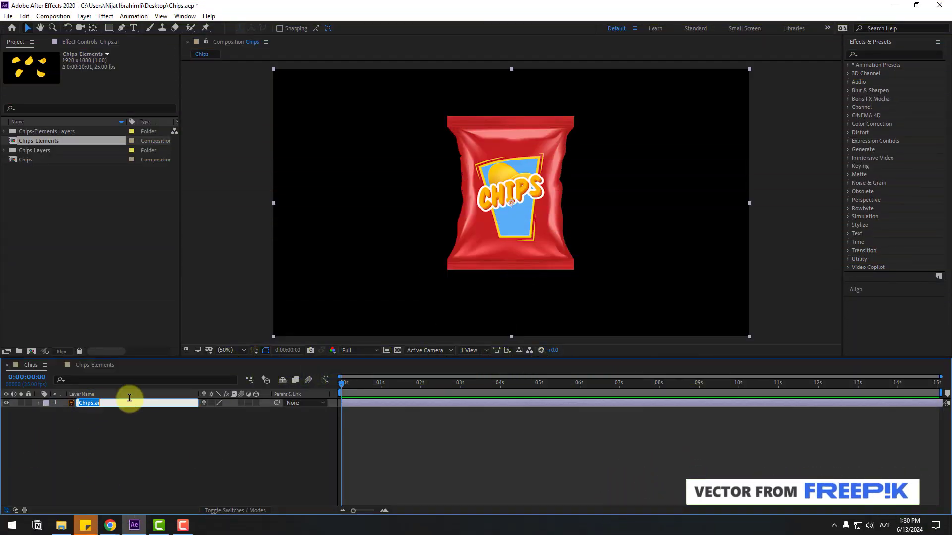
pyautogui.write('red')
pyautogui.press('Return')
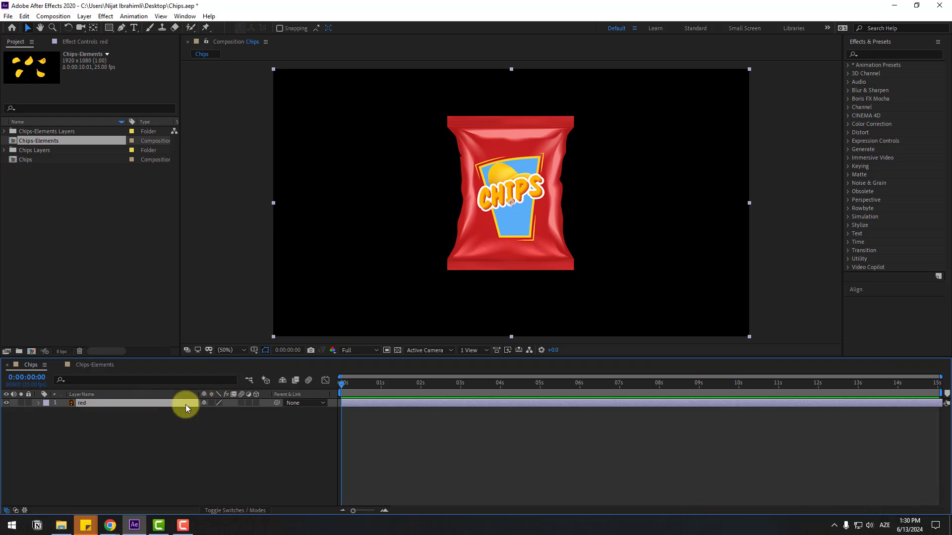
# - Duplicate the red layer and shift the copy left until its bag stands just beside the original
pyautogui.hotkey('ctrl', 'd')
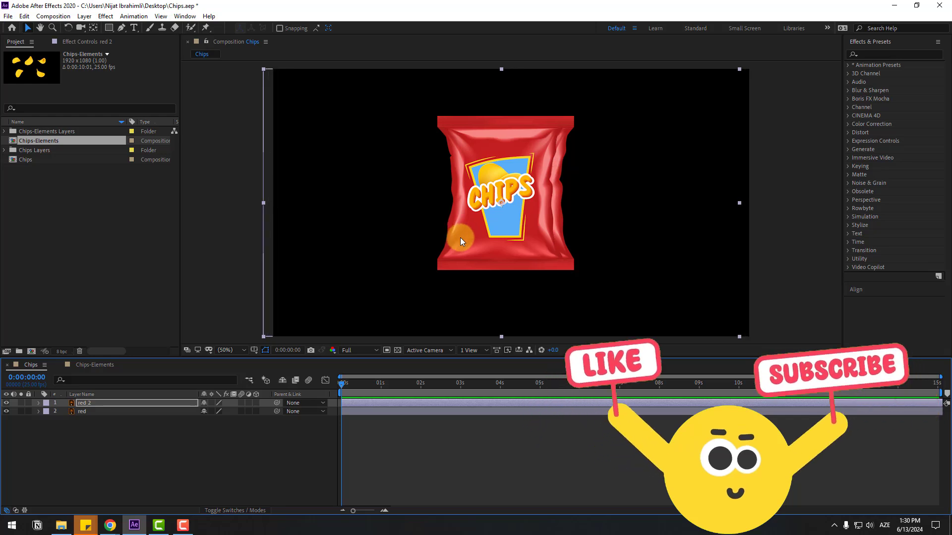
pyautogui.hotkey('shift', 'Left')
pyautogui.hotkey('shift', 'Left')
pyautogui.hotkey('shift', 'Left')
pyautogui.hotkey('shift', 'Left')
pyautogui.hotkey('shift', 'Left')
pyautogui.hotkey('shift', 'Left')
pyautogui.hotkey('shift', 'Left')
pyautogui.hotkey('shift', 'Left')
pyautogui.hotkey('shift', 'Left')
pyautogui.hotkey('shift', 'Left')
pyautogui.hotkey('shift', 'Left')
pyautogui.hotkey('shift', 'Left')
pyautogui.hotkey('shift', 'Left')
pyautogui.hotkey('shift', 'Left')
pyautogui.hotkey('shift', 'Left')
pyautogui.hotkey('shift', 'Left')
pyautogui.hotkey('shift', 'Left')
pyautogui.hotkey('shift', 'Left')
pyautogui.hotkey('shift', 'Left')
pyautogui.hotkey('shift', 'Left')
pyautogui.hotkey('shift', 'Left')
pyautogui.hotkey('shift', 'Left')
pyautogui.hotkey('shift', 'Left')
pyautogui.hotkey('shift', 'Left')
pyautogui.hotkey('shift', 'Left')
pyautogui.hotkey('shift', 'Left')
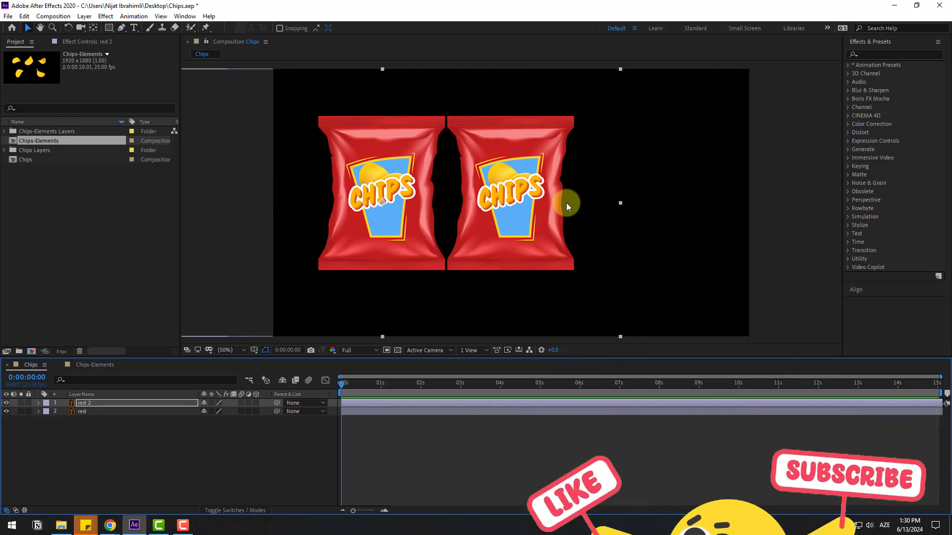
# - Find the Hue/Saturation effect and apply it to the duplicated chips layer
pyautogui.click(873, 56)
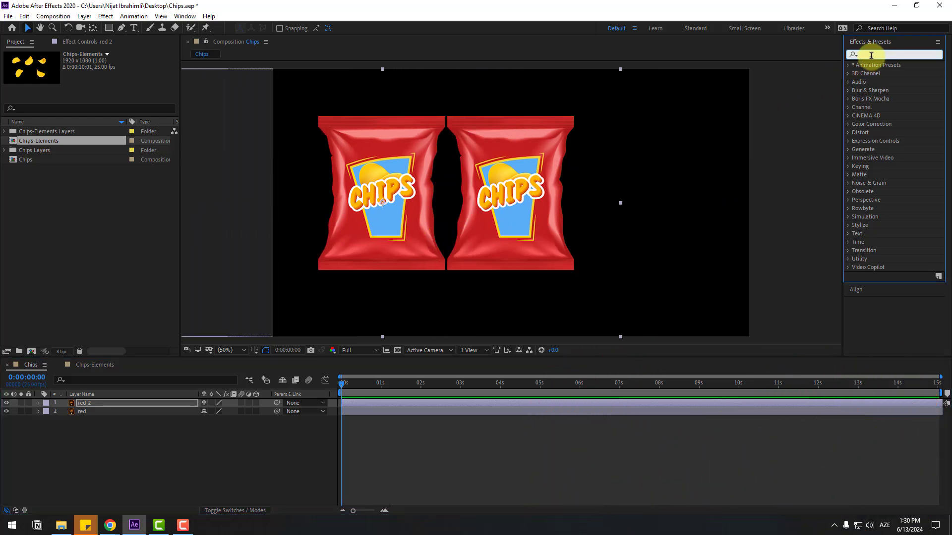
pyautogui.write('hue')
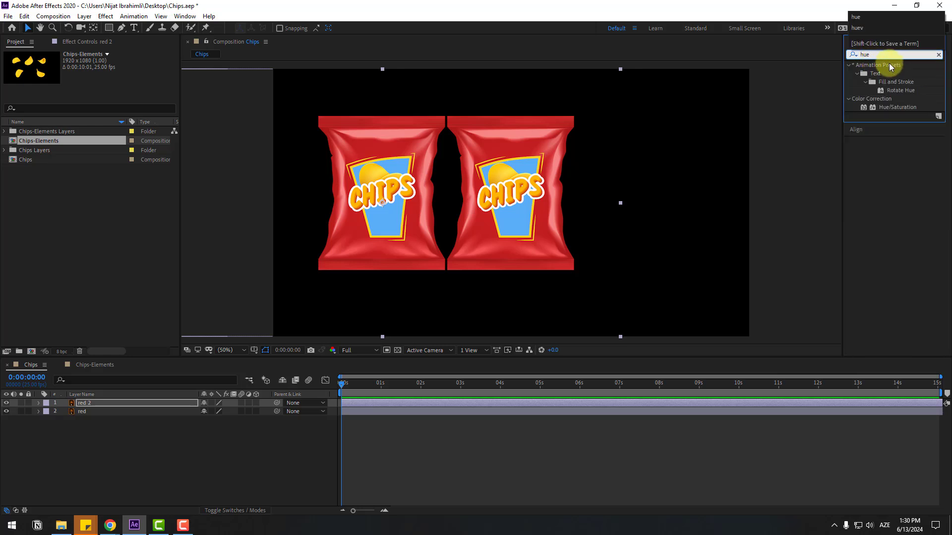
pyautogui.moveTo(895, 107); pyautogui.dragTo(96, 403)
# - Rename the duplicated layer as blue and set its Master Hue to about 186°
pyautogui.press('Return')
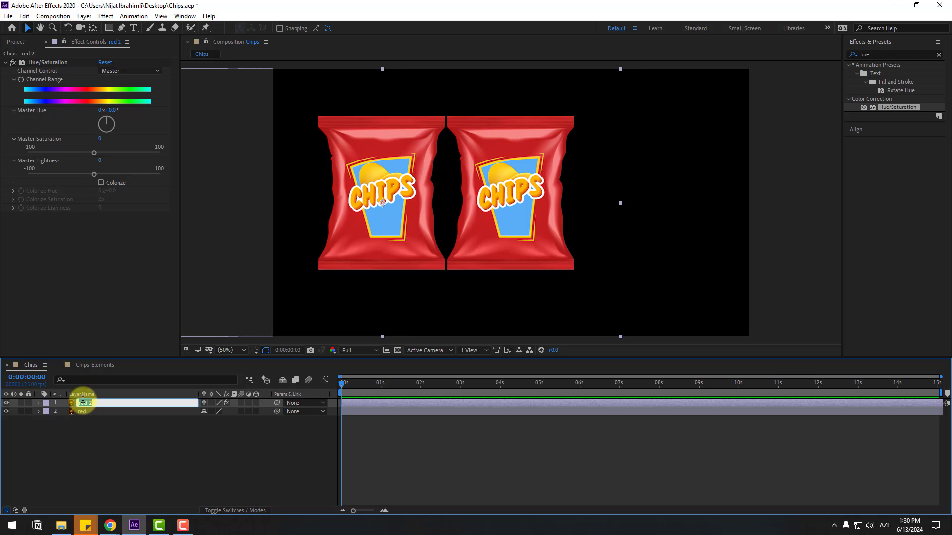
pyautogui.press('Return')
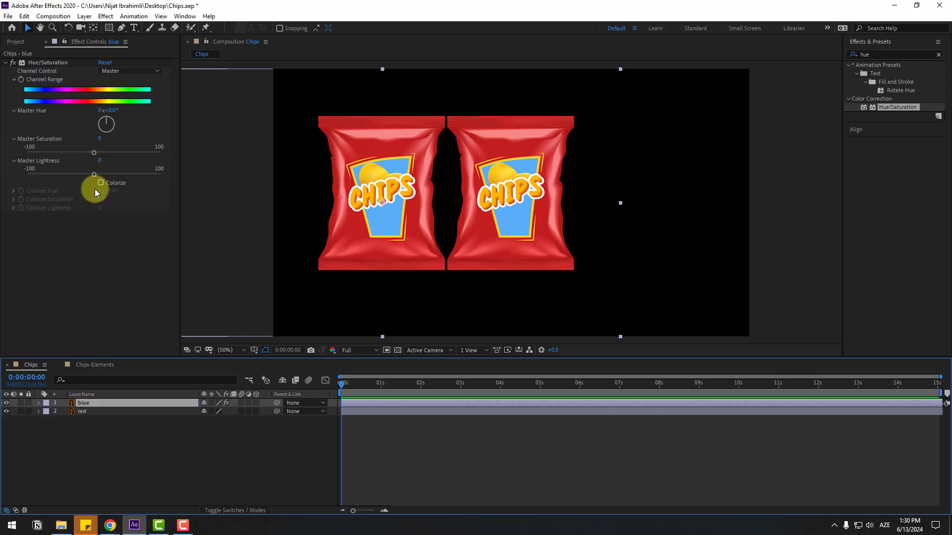
pyautogui.moveTo(106, 110); pyautogui.dragTo(202, 110)
# - Duplicate the blue layer and rename the copy as green
pyautogui.click(79, 403)
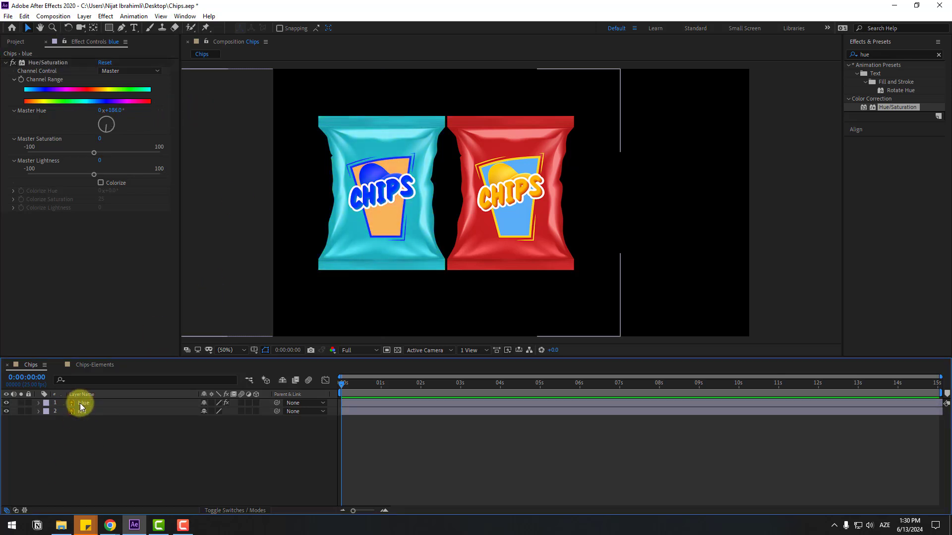
pyautogui.hotkey('ctrl', 'd')
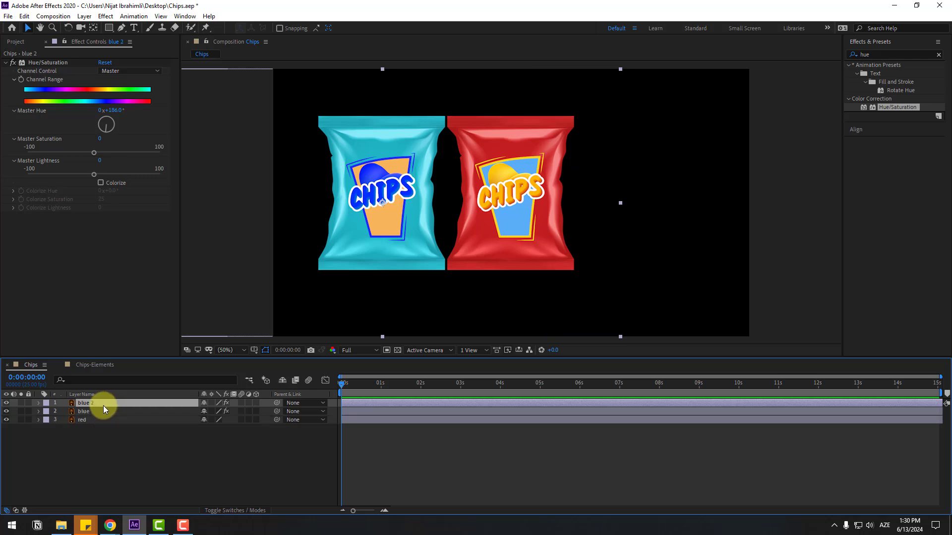
pyautogui.press('Return')
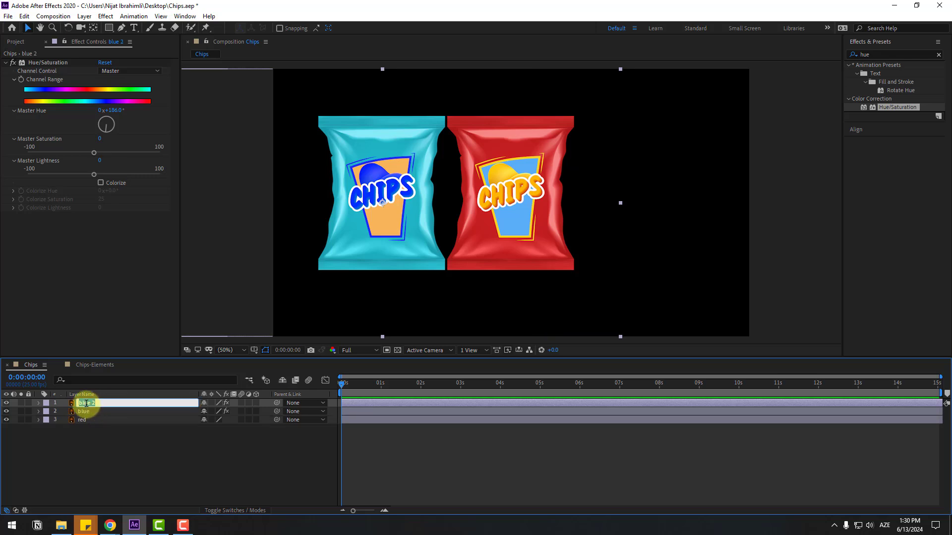
pyautogui.press('Return')
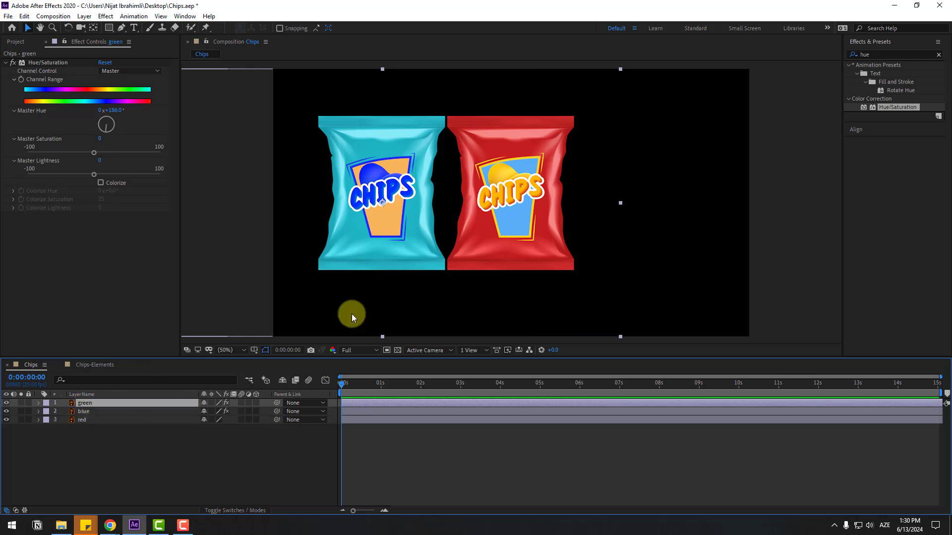
# - Move the green layer's bag to the right of the red bag and set its Master Hue to about 1x+136°
pyautogui.moveTo(394, 239); pyautogui.dragTo(635, 245)
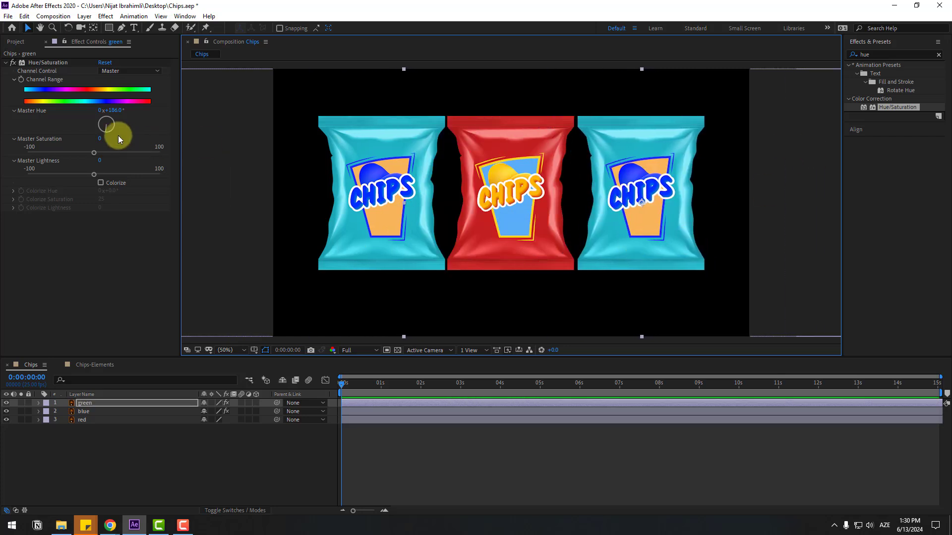
pyautogui.moveTo(113, 116); pyautogui.dragTo(249, 95)
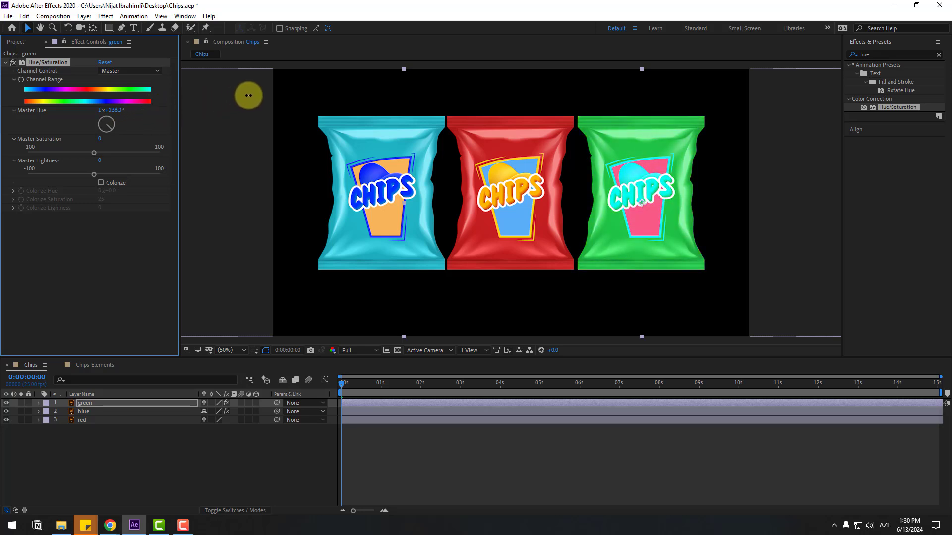
pyautogui.click(189, 444)
# - Create a black 1920 x 1080 px solid named BG and place it below the red layer
pyautogui.rightClick(132, 454)
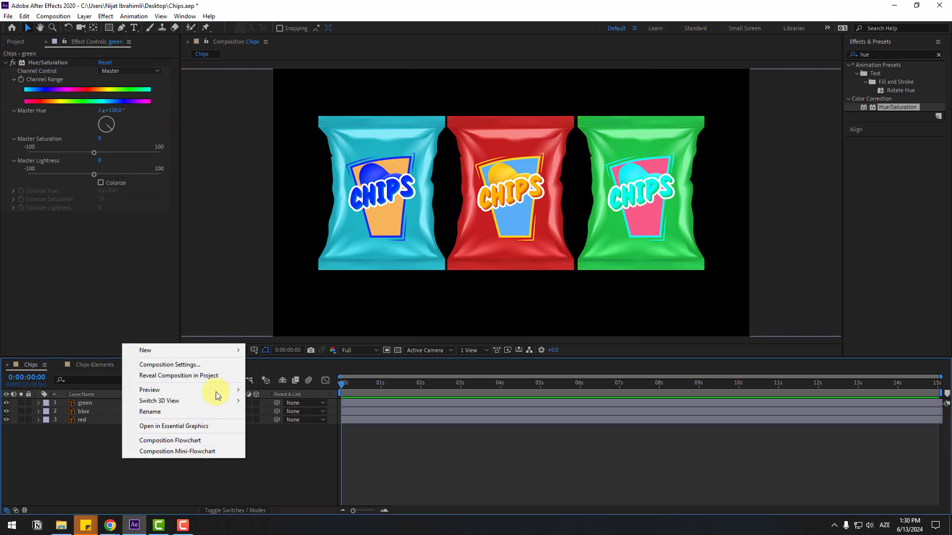
pyautogui.moveTo(220, 352)
pyautogui.click(283, 376)
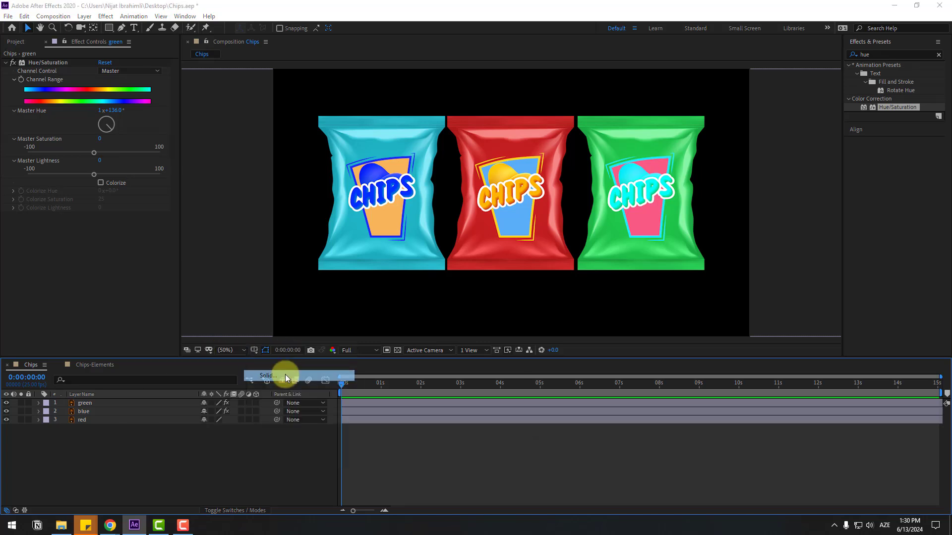
pyautogui.write('BG')
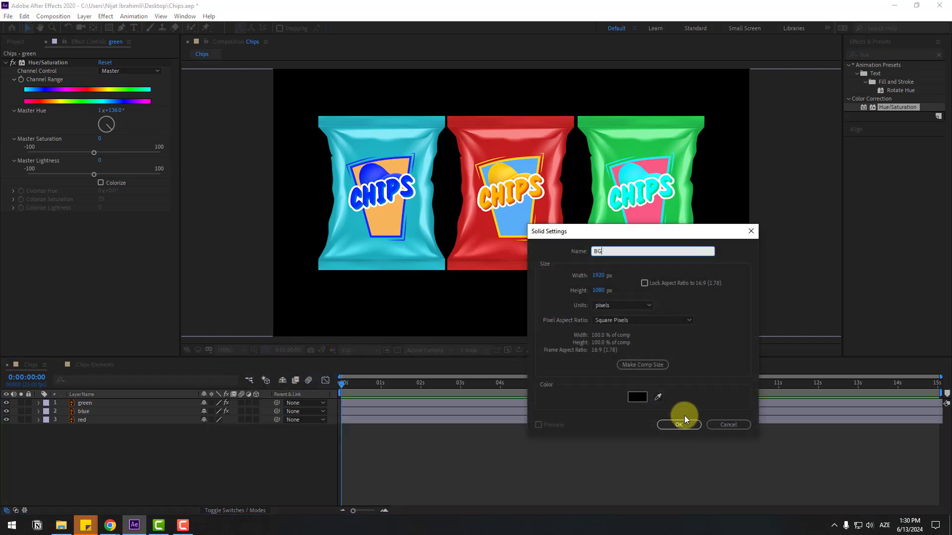
pyautogui.click(680, 422)
pyautogui.moveTo(82, 403); pyautogui.dragTo(98, 442)
# - Apply the Gradient Ramp effect to the BG layer and set its ramp shape to Radial Ramp
pyautogui.click(882, 53)
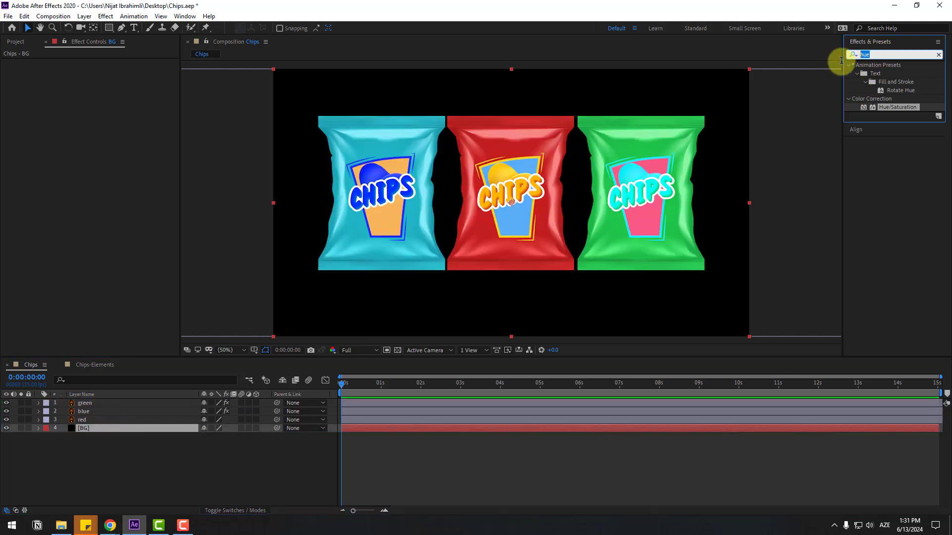
pyautogui.write('grad')
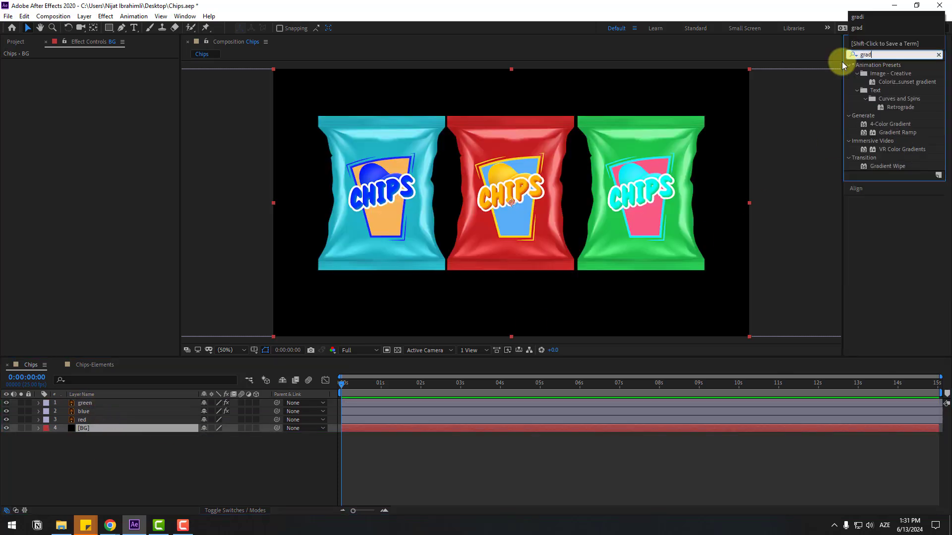
pyautogui.moveTo(885, 132); pyautogui.dragTo(80, 431)
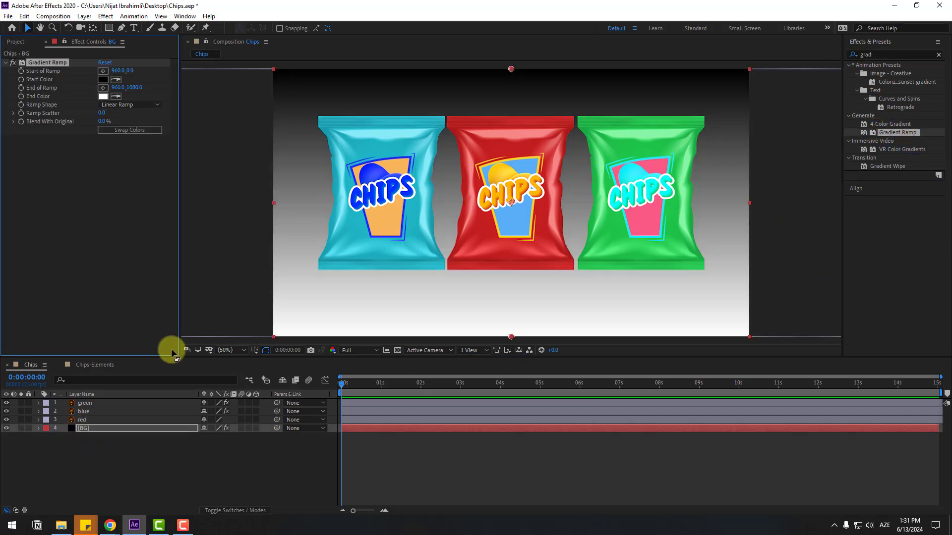
pyautogui.click(116, 103)
pyautogui.click(142, 127)
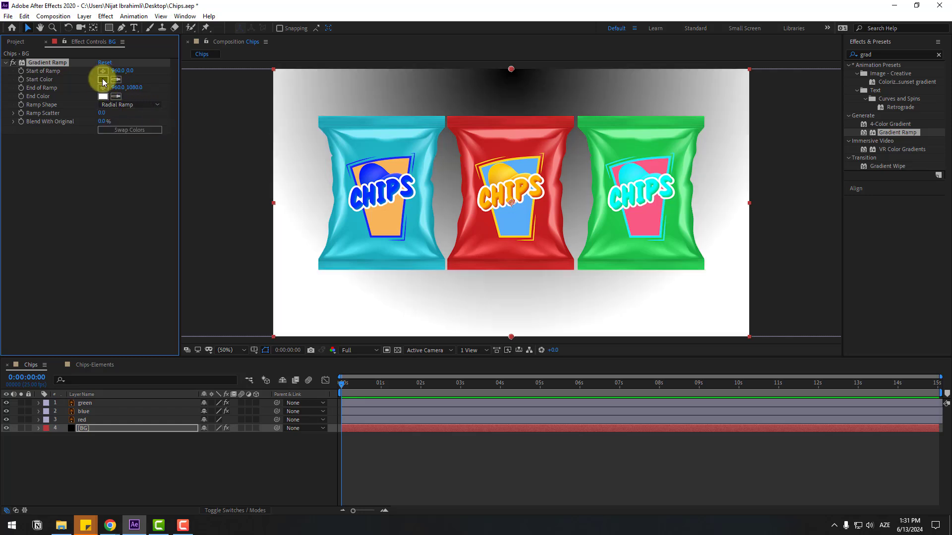
# - Set the gradient's End Color to a bright sky blue
pyautogui.click(103, 96)
pyautogui.click(390, 429)
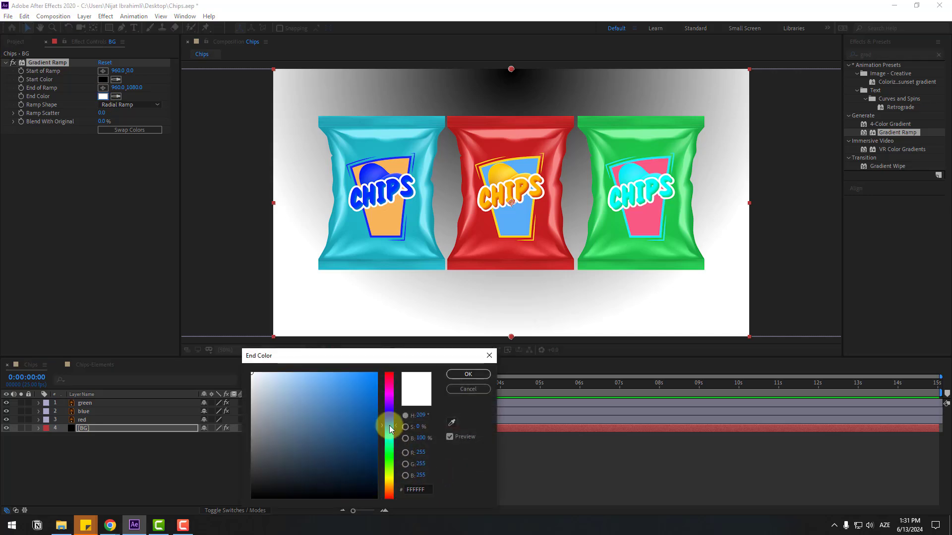
pyautogui.moveTo(356, 396); pyautogui.dragTo(357, 378)
pyautogui.click(389, 432)
pyautogui.moveTo(389, 433); pyautogui.dragTo(389, 432)
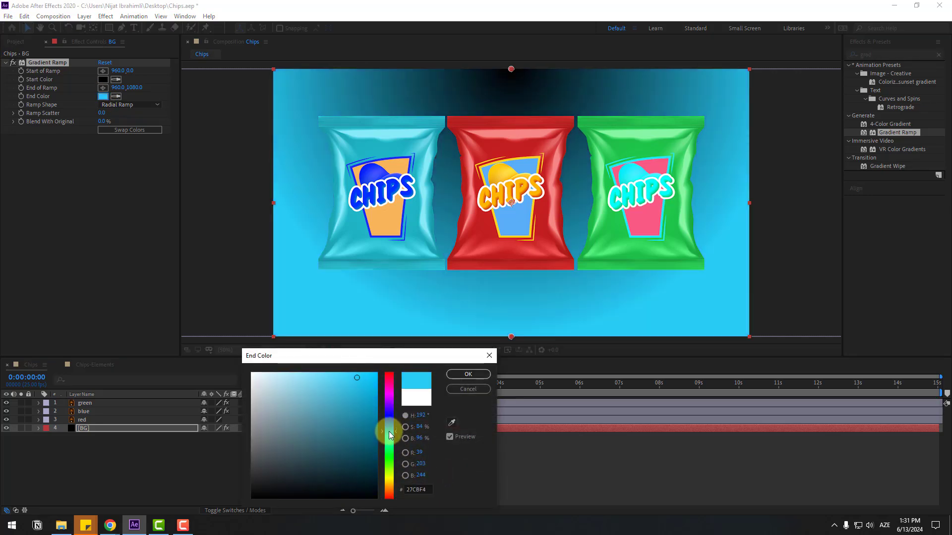
pyautogui.moveTo(355, 382); pyautogui.dragTo(352, 365)
pyautogui.click(454, 376)
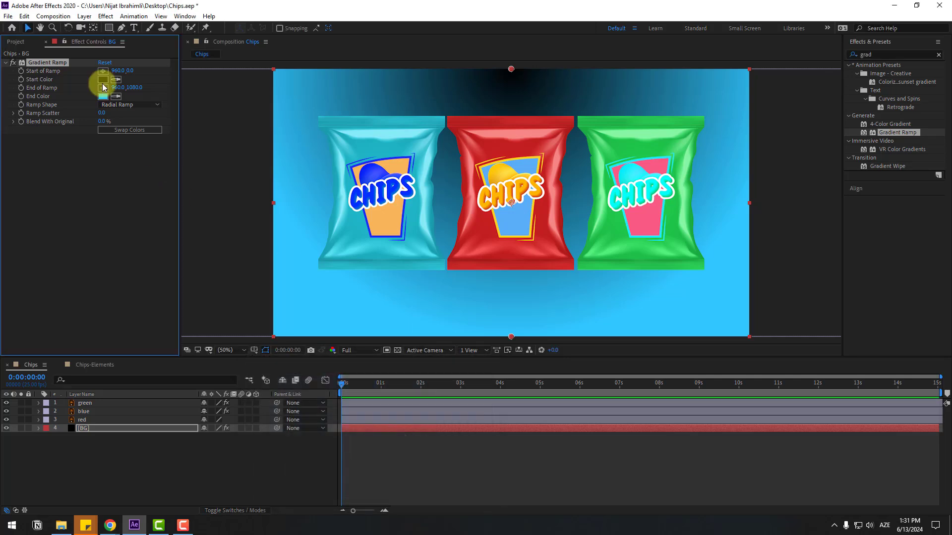
# - Set the gradient's Start Color to a very pale blue, about D7F8FF
pyautogui.click(103, 80)
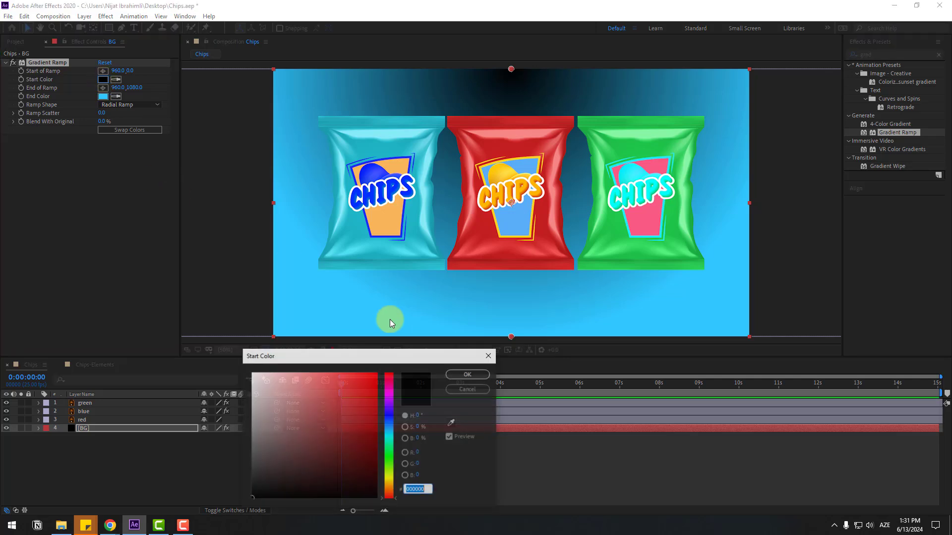
pyautogui.click(389, 436)
pyautogui.moveTo(299, 395); pyautogui.dragTo(267, 373)
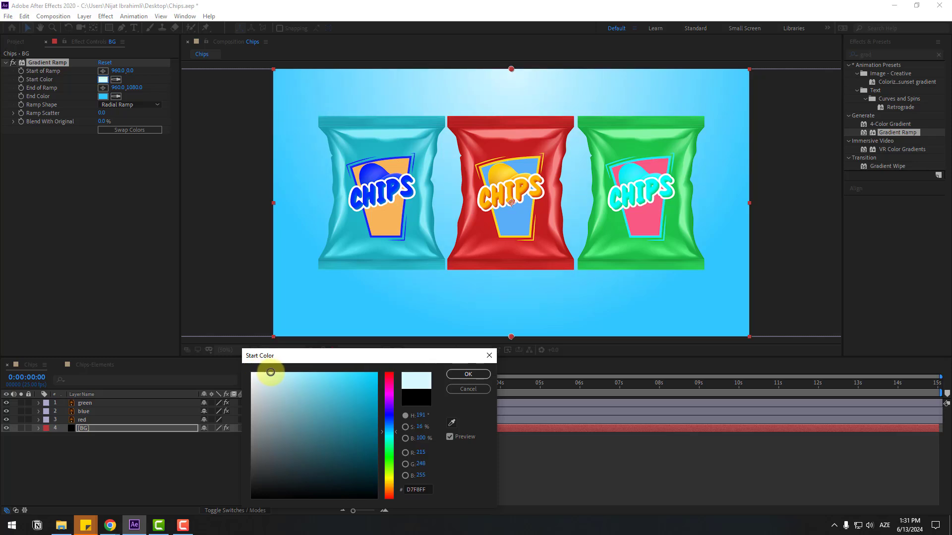
pyautogui.click(468, 374)
# - Reposition the gradient's Start of Ramp to about 936, 365 and its End of Ramp to about 1000, 1360
pyautogui.press(',')
pyautogui.press(',')
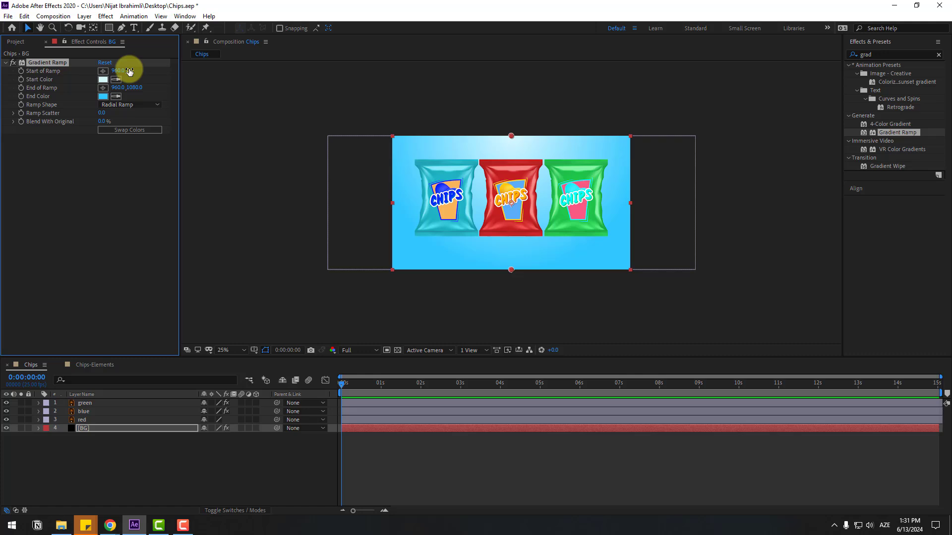
pyautogui.moveTo(130, 72); pyautogui.dragTo(291, 88)
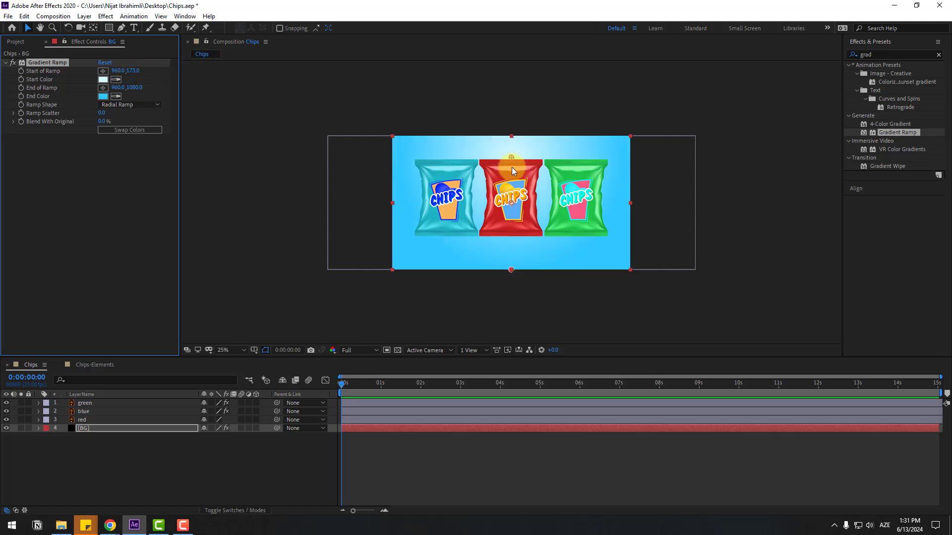
pyautogui.moveTo(512, 158); pyautogui.dragTo(510, 190)
pyautogui.moveTo(510, 268); pyautogui.dragTo(516, 300)
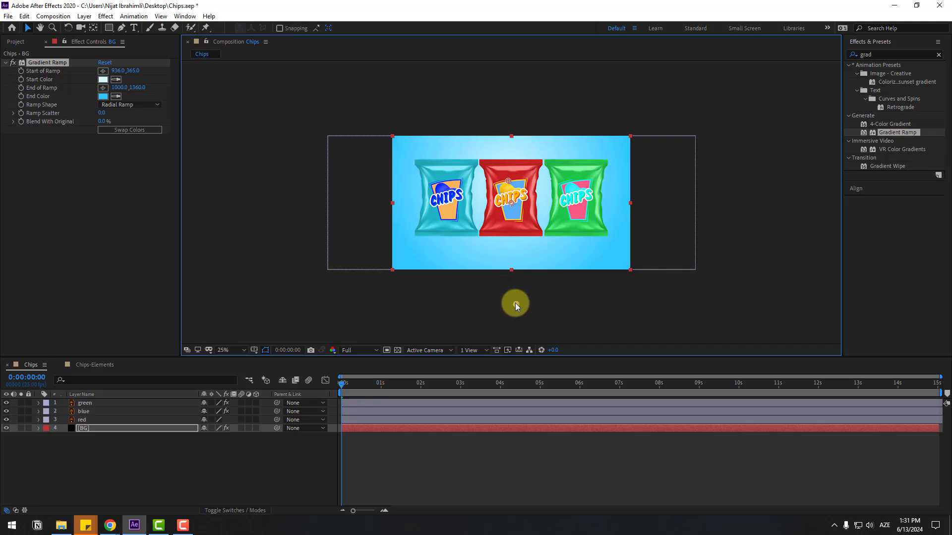
pyautogui.press('.')
pyautogui.click(235, 351)
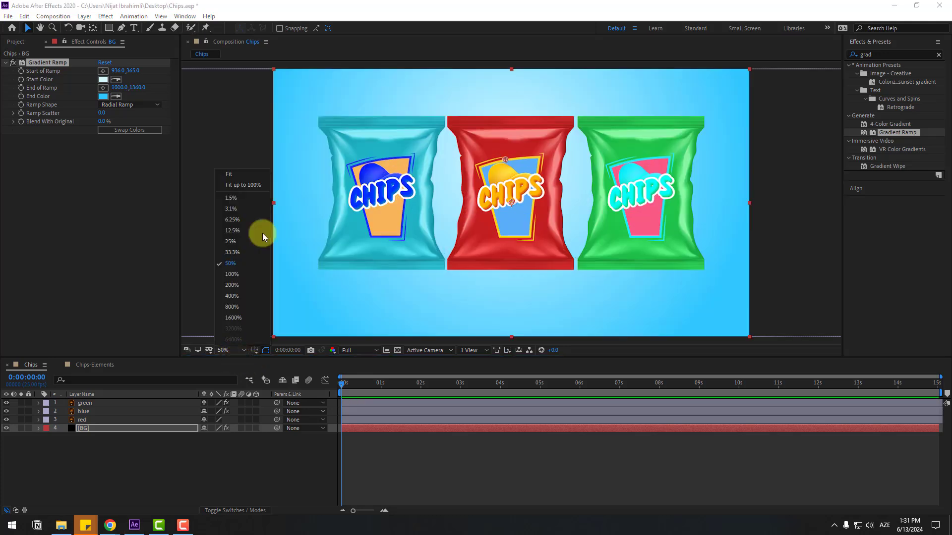
pyautogui.click(251, 186)
# - Lock the BG layer
pyautogui.click(81, 437)
pyautogui.click(82, 429)
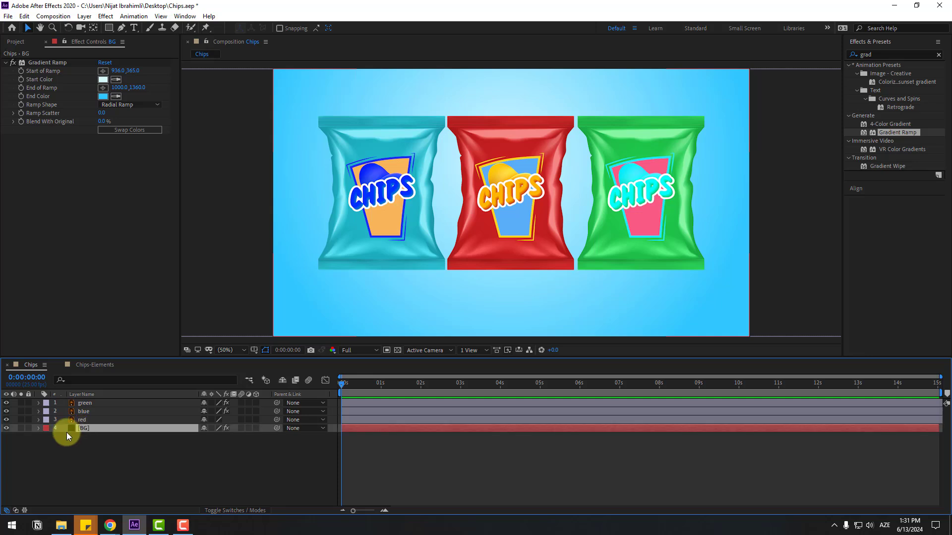
pyautogui.click(28, 429)
# - Turn the green, blue and red layers into 3D layers
pyautogui.click(84, 421)
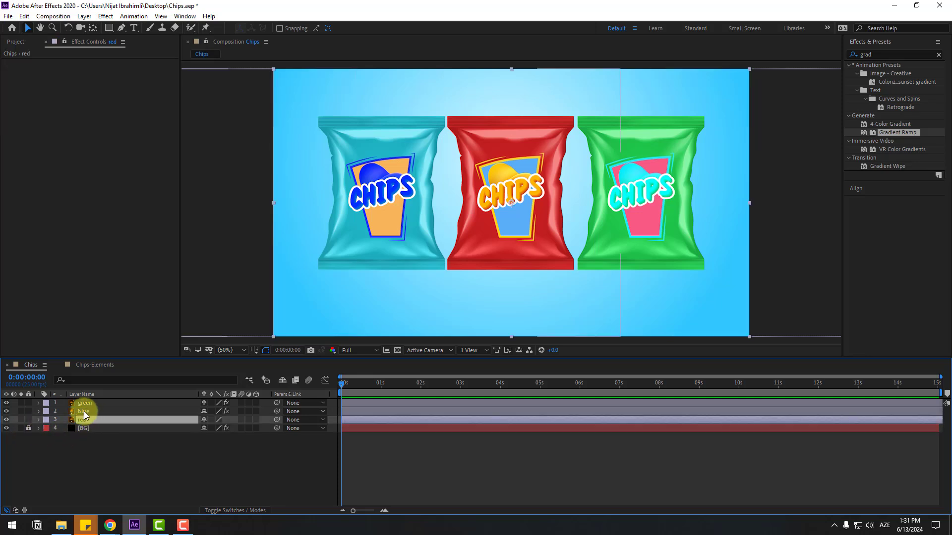
pyautogui.keyDown('shift'); pyautogui.click(84, 404); pyautogui.keyUp('shift')
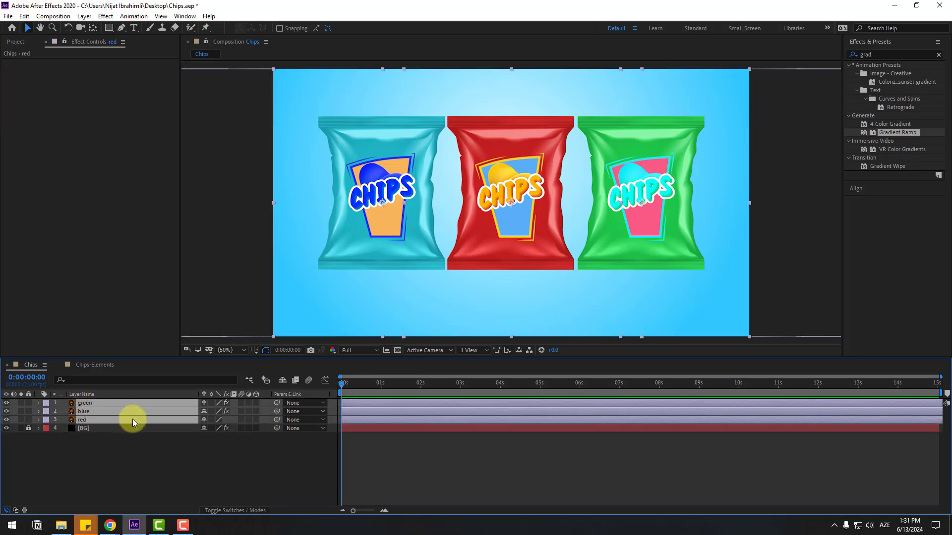
pyautogui.click(255, 402)
# - Push the green and blue bag layers back in depth to Z 297 and set the preview resolution to Quarter
pyautogui.click(84, 413)
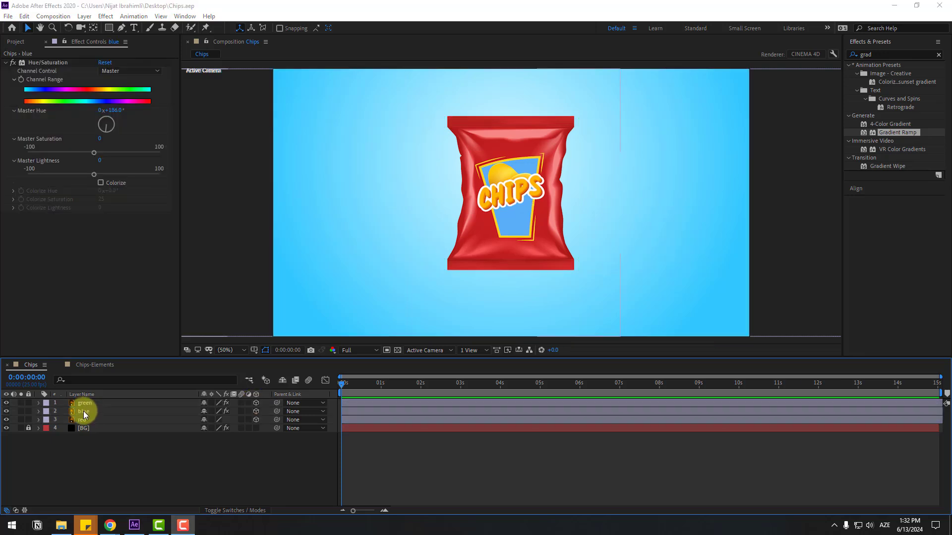
pyautogui.click(83, 411)
pyautogui.keyDown('shift'); pyautogui.click(97, 401); pyautogui.keyUp('shift')
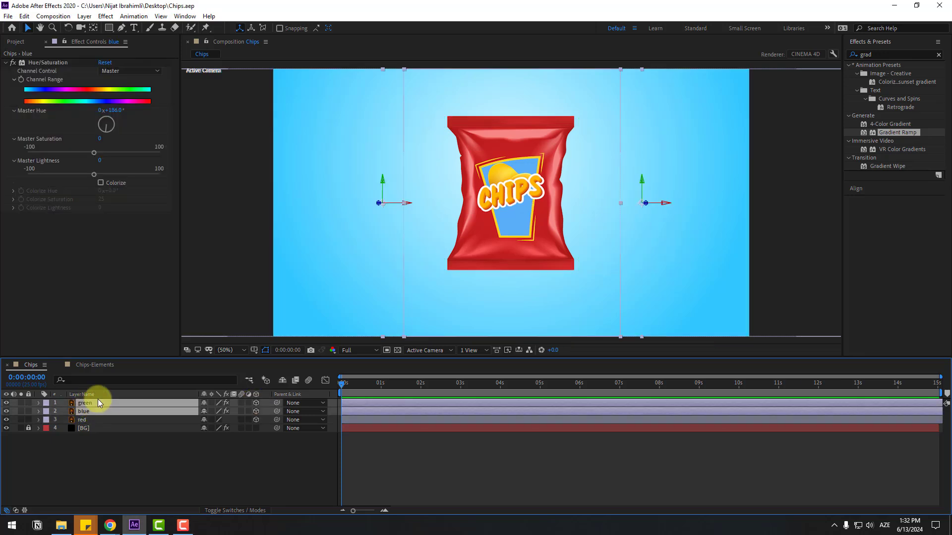
pyautogui.press('p')
pyautogui.moveTo(238, 411); pyautogui.dragTo(351, 385)
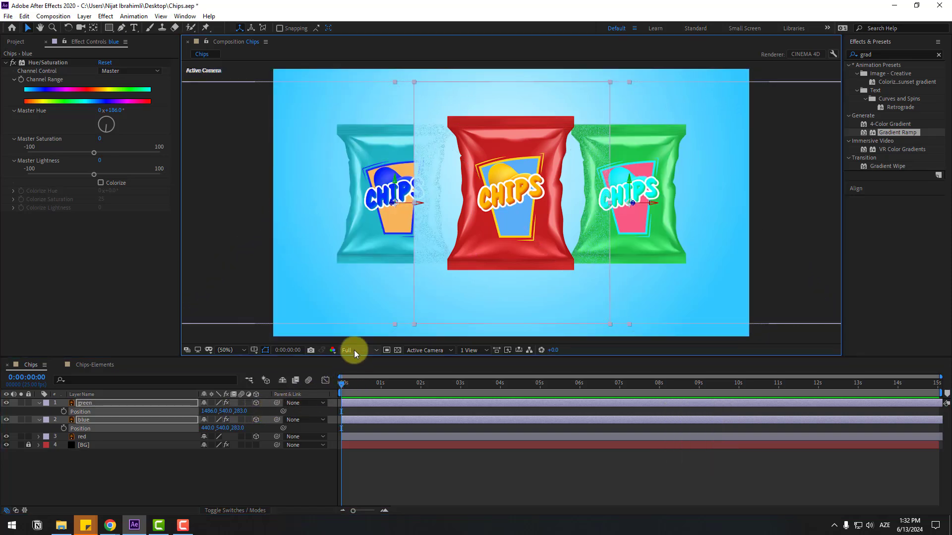
pyautogui.hotkey('ctrl', 'shift', 'alt', 'j')
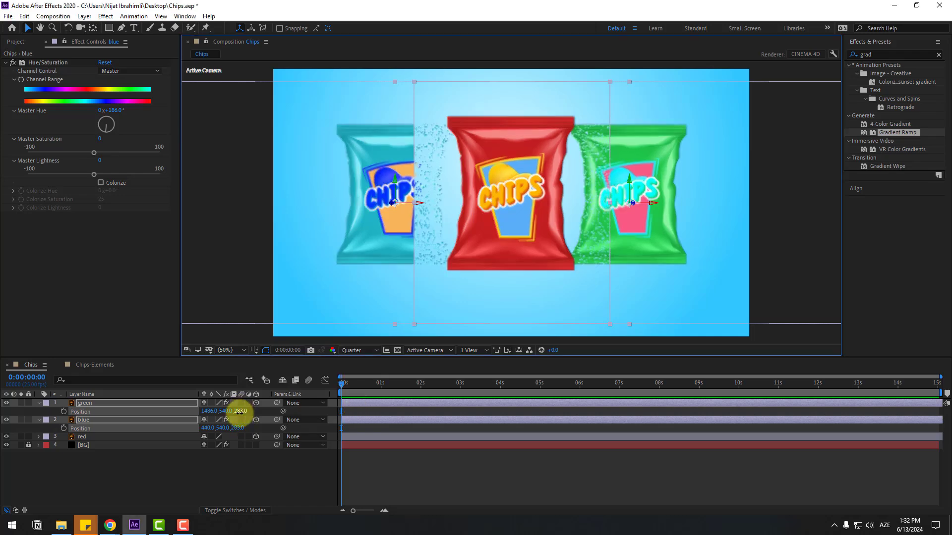
pyautogui.moveTo(240, 411); pyautogui.dragTo(246, 411)
pyautogui.click(130, 473)
# - Push the green bag layer further back in depth to Z 332
pyautogui.click(88, 403)
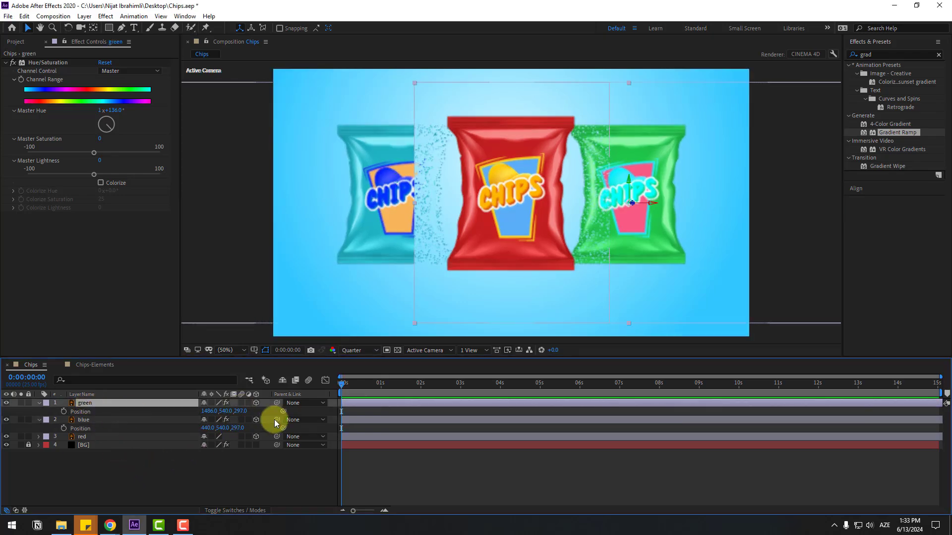
pyautogui.moveTo(240, 411); pyautogui.dragTo(251, 413)
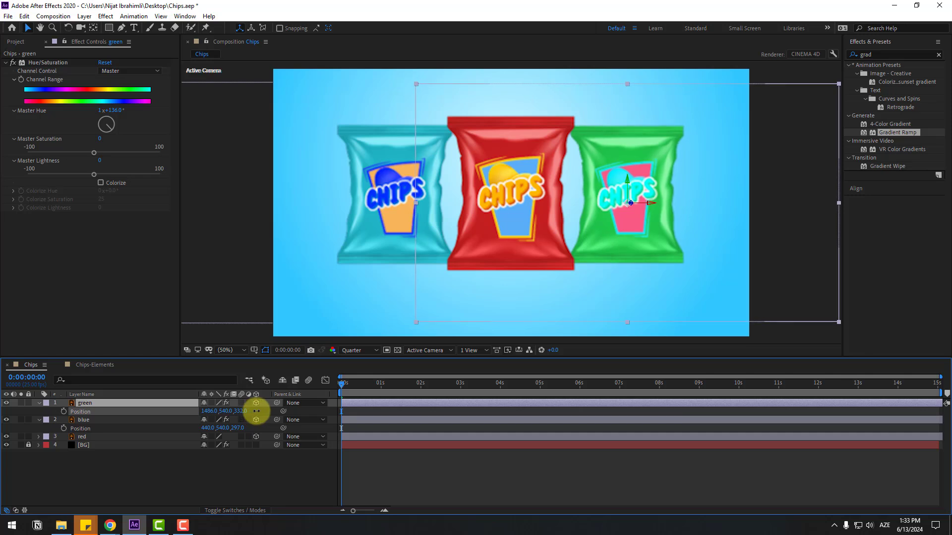
# - Inspect the depth spacing of the bags in Custom View 1, return to Active Camera, and collapse the layers' Position properties
pyautogui.click(425, 350)
pyautogui.click(436, 440)
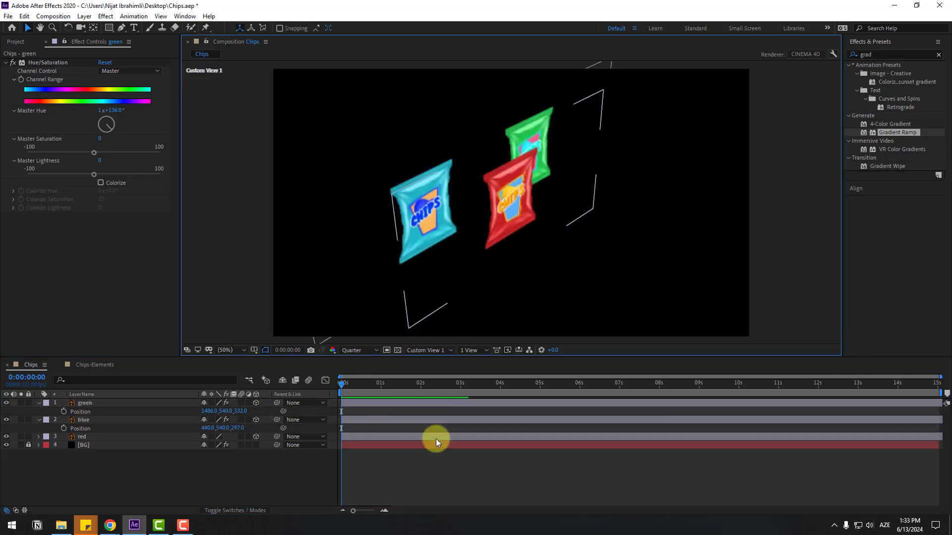
pyautogui.press('c')
pyautogui.moveTo(412, 243); pyautogui.dragTo(419, 208)
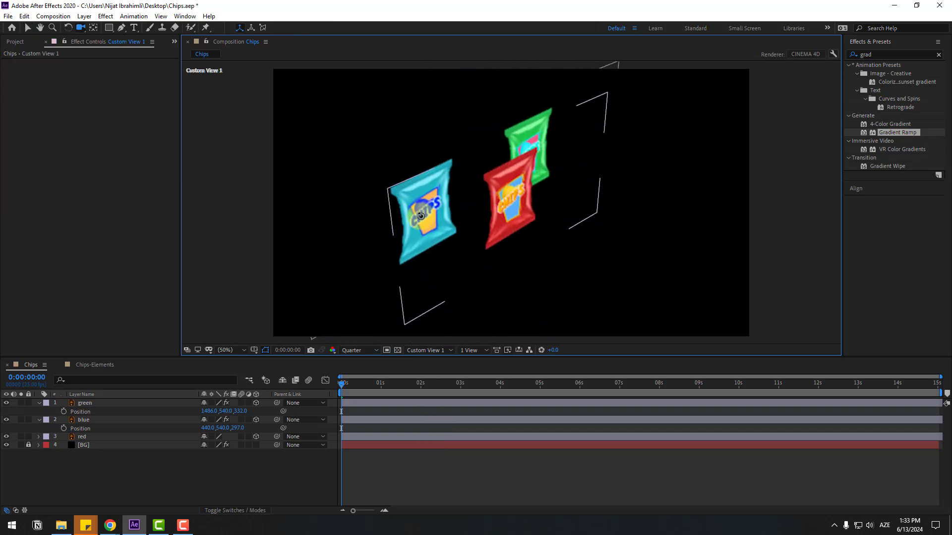
pyautogui.press('v')
pyautogui.click(423, 356)
pyautogui.click(424, 364)
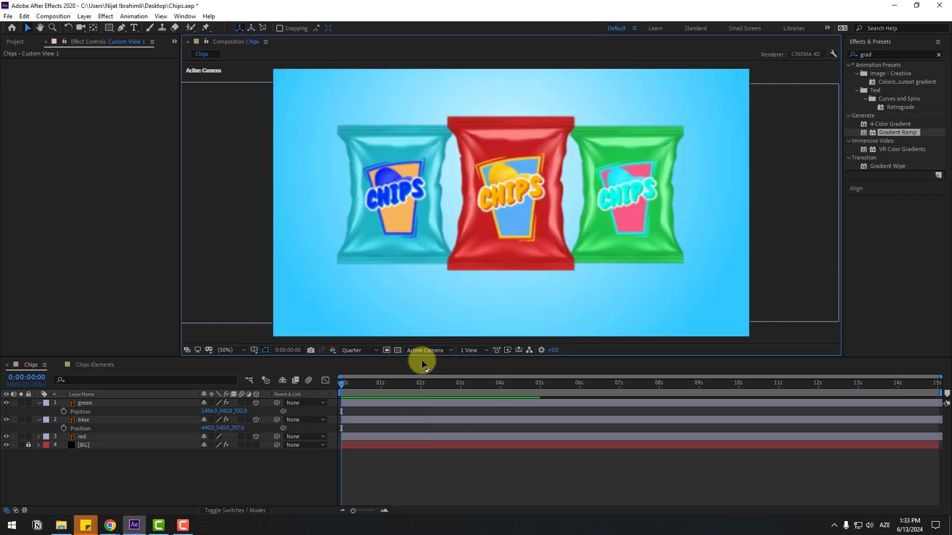
pyautogui.click(39, 403)
pyautogui.click(40, 411)
# - Open a second viewer for the Chips composition and set it to Custom View 1
pyautogui.click(225, 118)
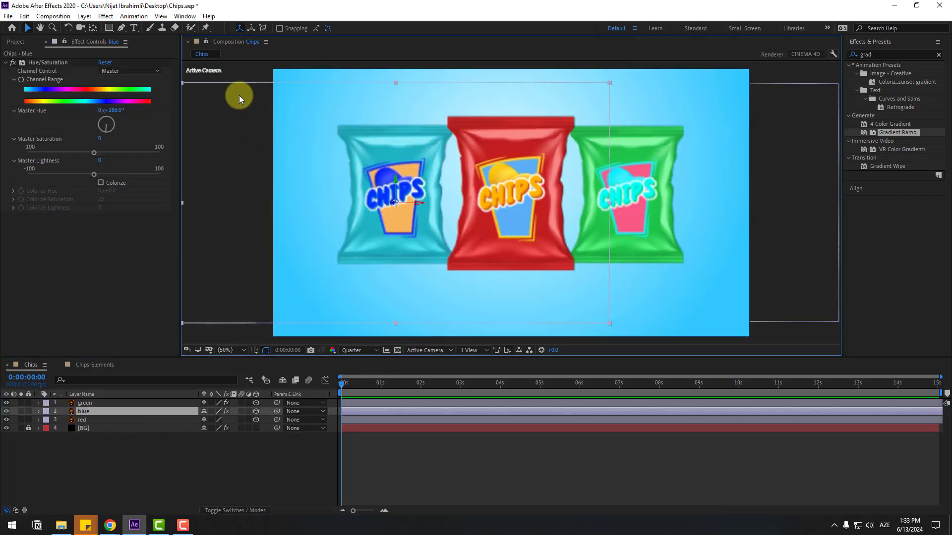
pyautogui.rightClick(216, 105)
pyautogui.moveTo(223, 111)
pyautogui.click(141, 478)
pyautogui.rightClick(112, 469)
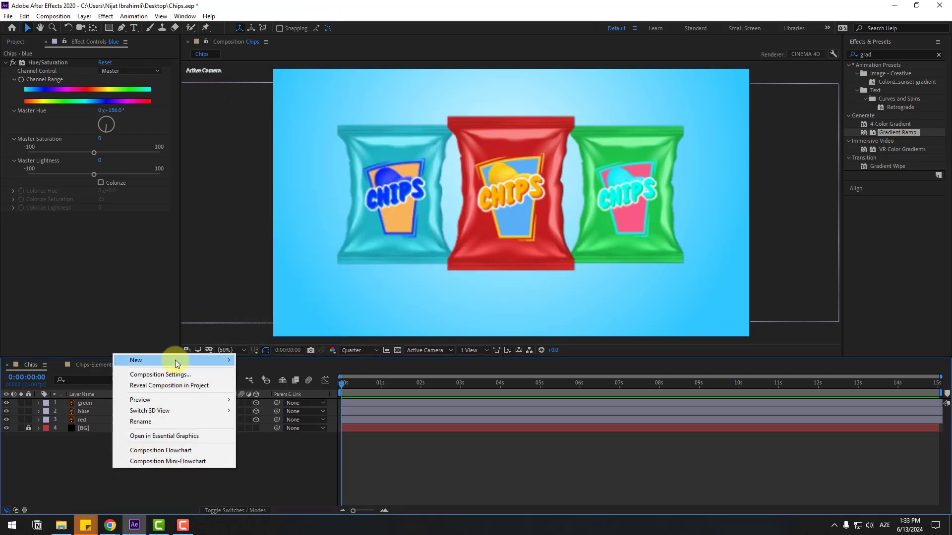
pyautogui.moveTo(175, 360)
pyautogui.click(276, 364)
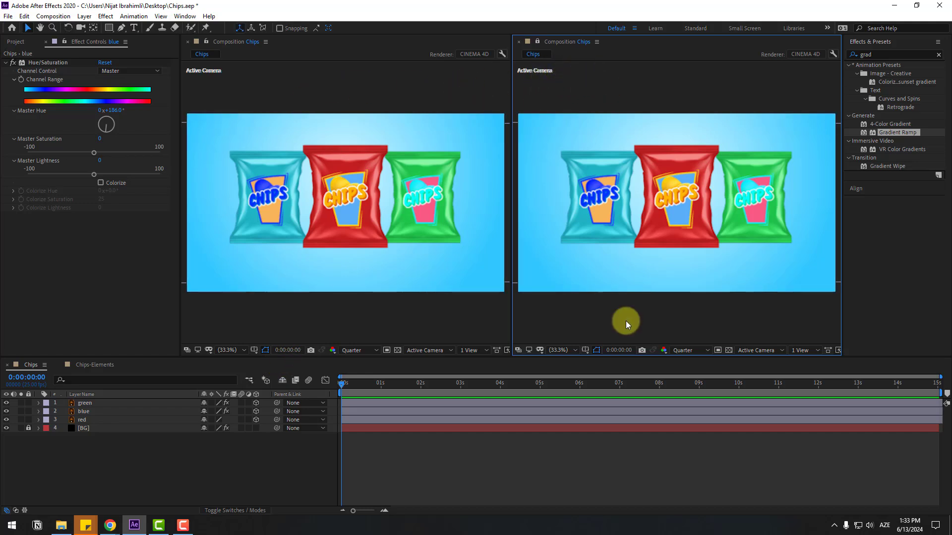
pyautogui.click(770, 351)
pyautogui.click(764, 440)
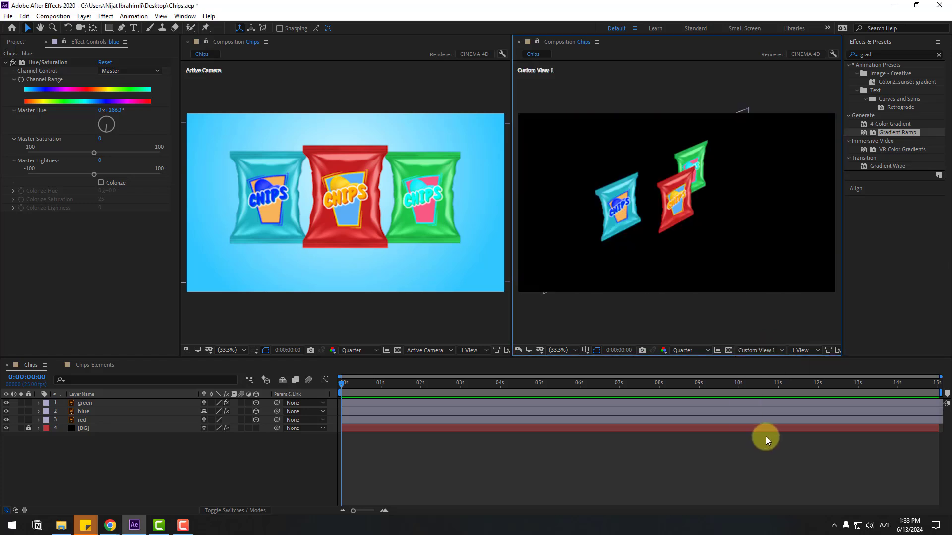
# - Add a two-node camera with the 50mm preset to the Chips composition and check it in Custom View 1
pyautogui.click(293, 104)
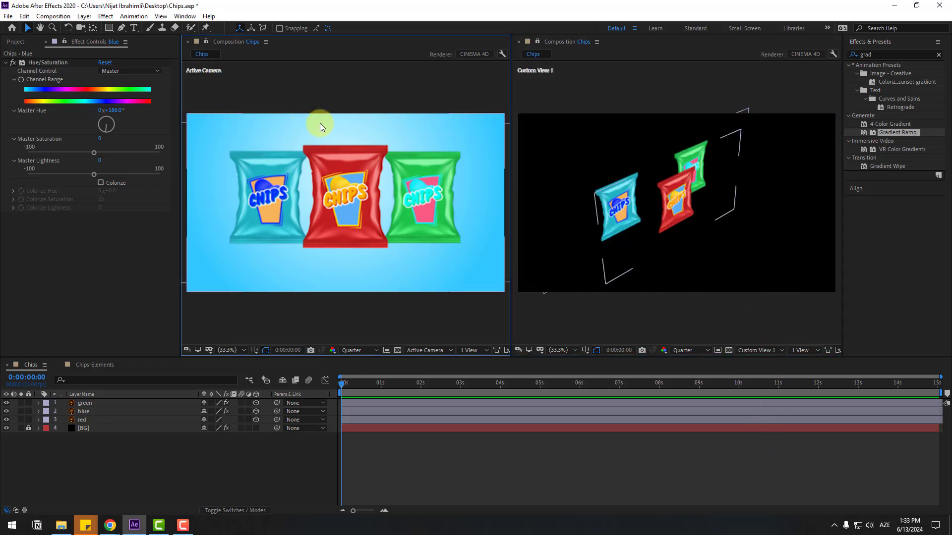
pyautogui.rightClick(125, 456)
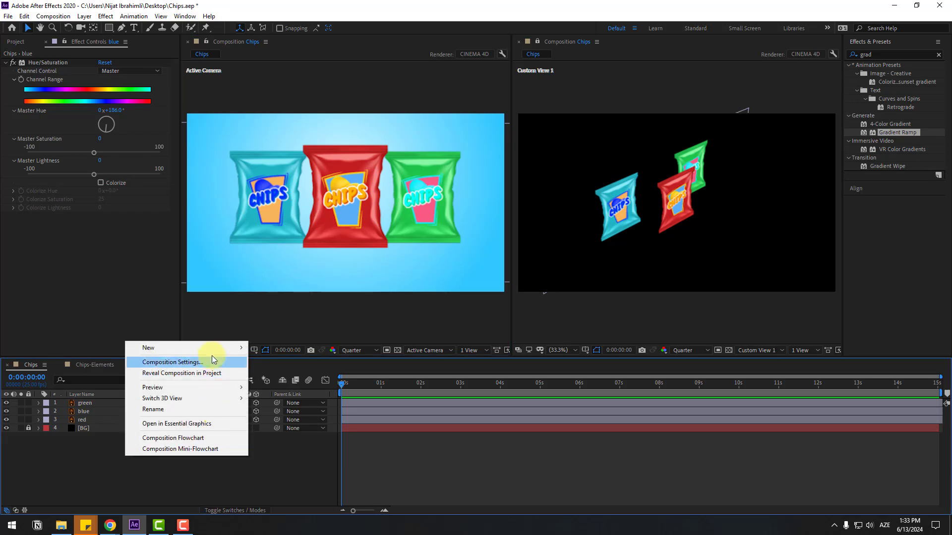
pyautogui.moveTo(211, 349)
pyautogui.click(294, 396)
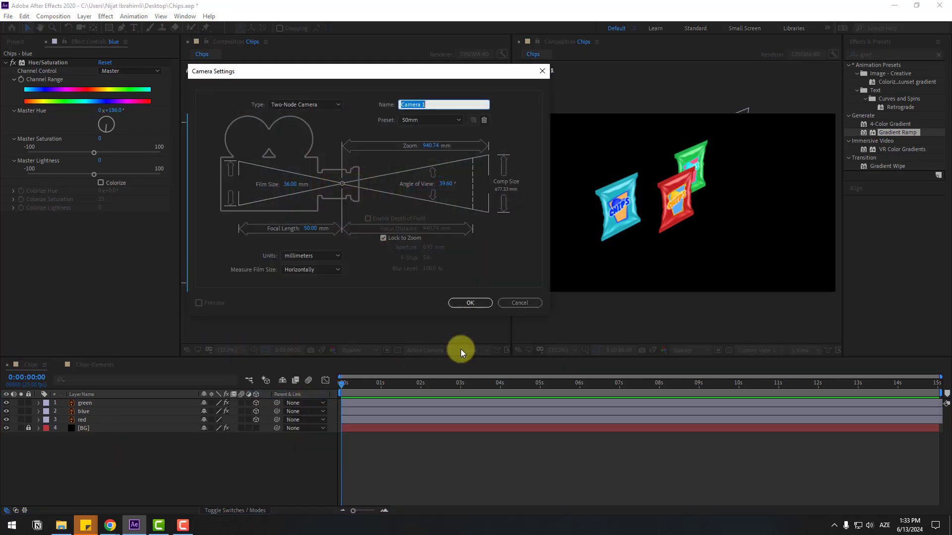
pyautogui.click(470, 304)
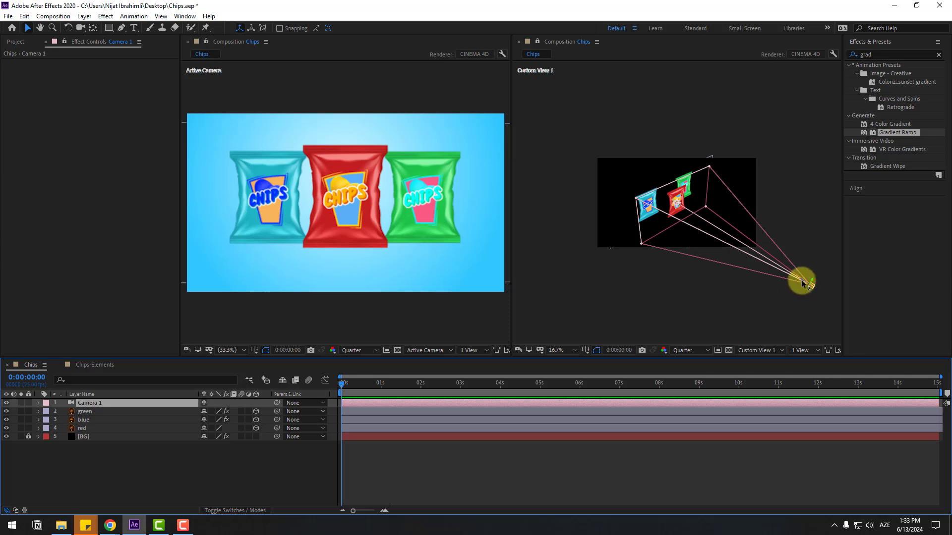
pyautogui.moveTo(802, 281)
pyautogui.mouseDown()
pyautogui.moveTo(702, 230)
pyautogui.moveTo(789, 262)
pyautogui.moveTo(785, 282)
pyautogui.mouseUp()
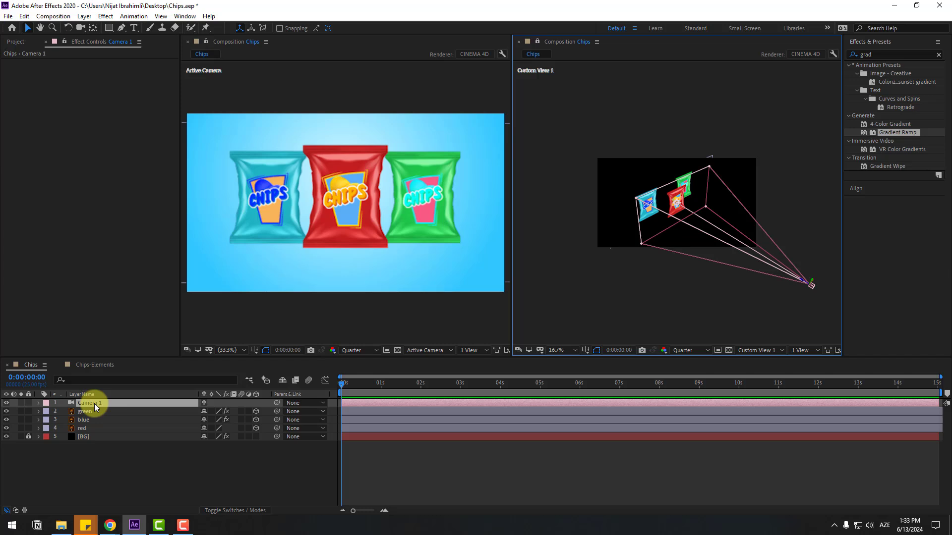
# - Create an orbit null for Camera 1
pyautogui.rightClick(94, 404)
pyautogui.moveTo(176, 342)
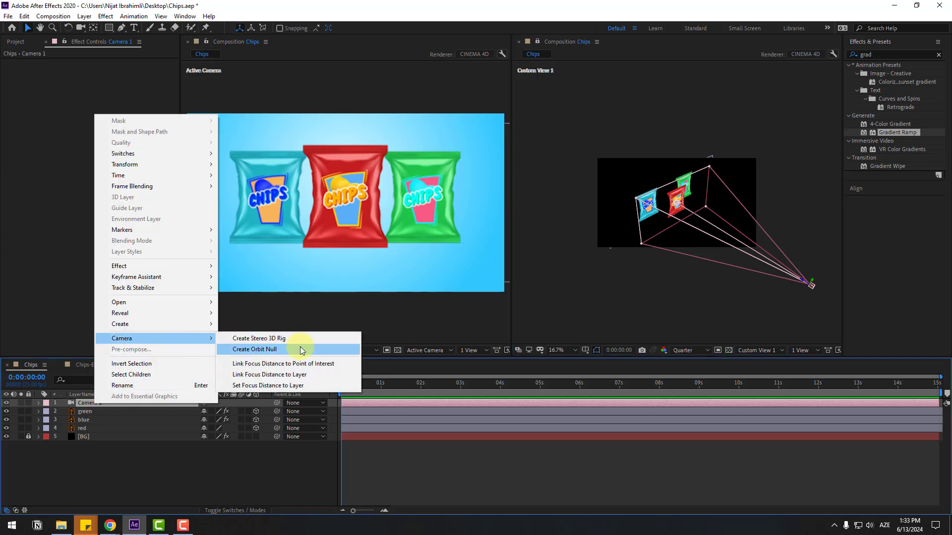
pyautogui.click(277, 350)
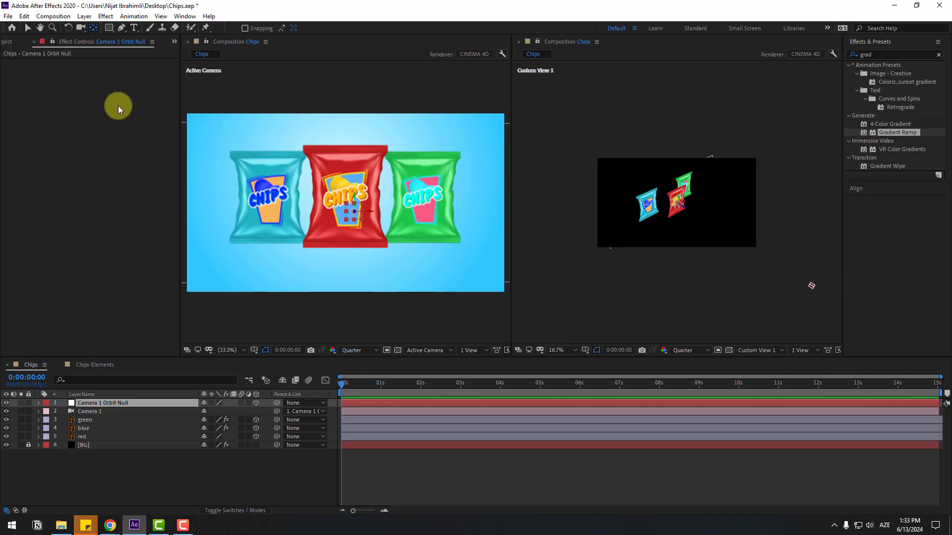
# - Pull Camera 1 Orbit Null back from the bags to a Z position of about -8420
pyautogui.click(102, 403)
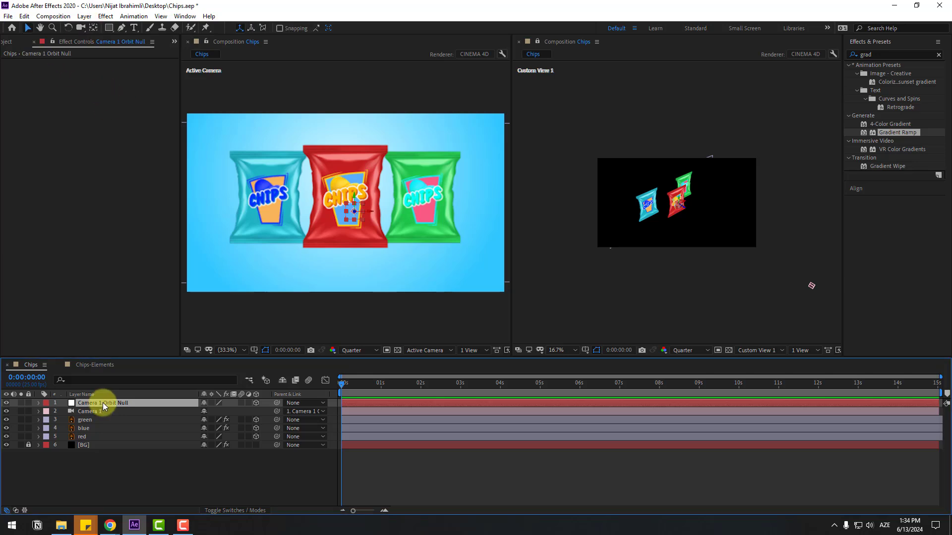
pyautogui.press('p')
pyautogui.moveTo(244, 412); pyautogui.dragTo(0, 440)
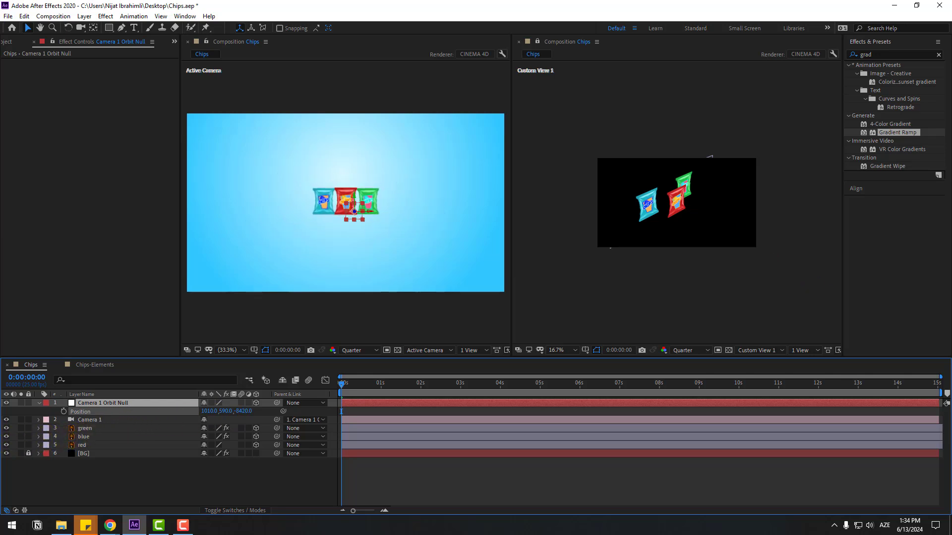
pyautogui.click(206, 468)
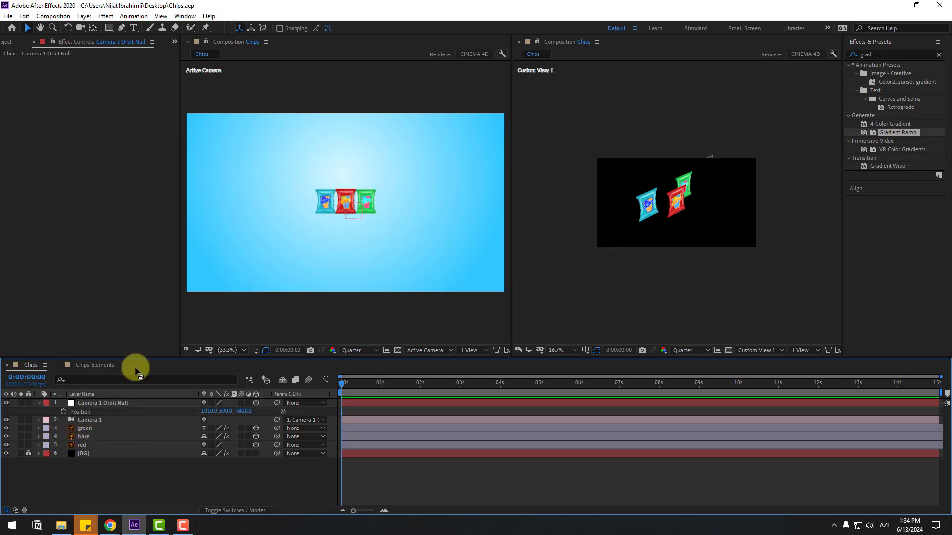
# - Copy all five chips layers from the Chips-Elements composition and paste them into the Chips composition
pyautogui.click(84, 367)
pyautogui.scroll(-2, 338, 263)
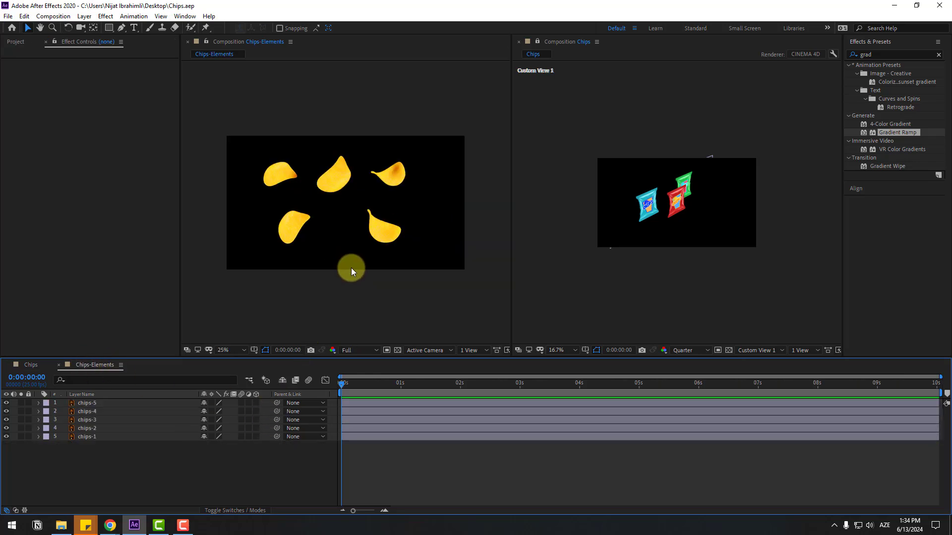
pyautogui.moveTo(132, 471); pyautogui.dragTo(86, 397)
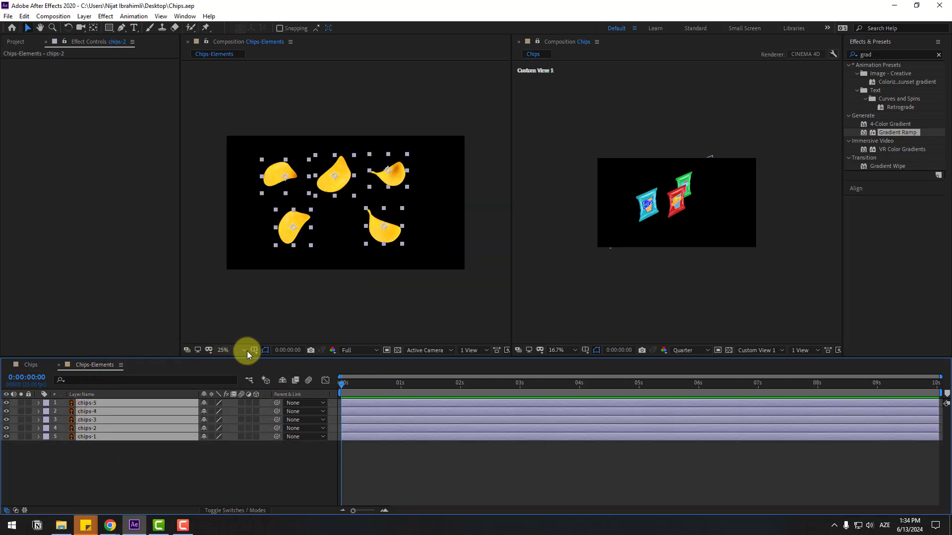
pyautogui.hotkey('ctrl', 'c')
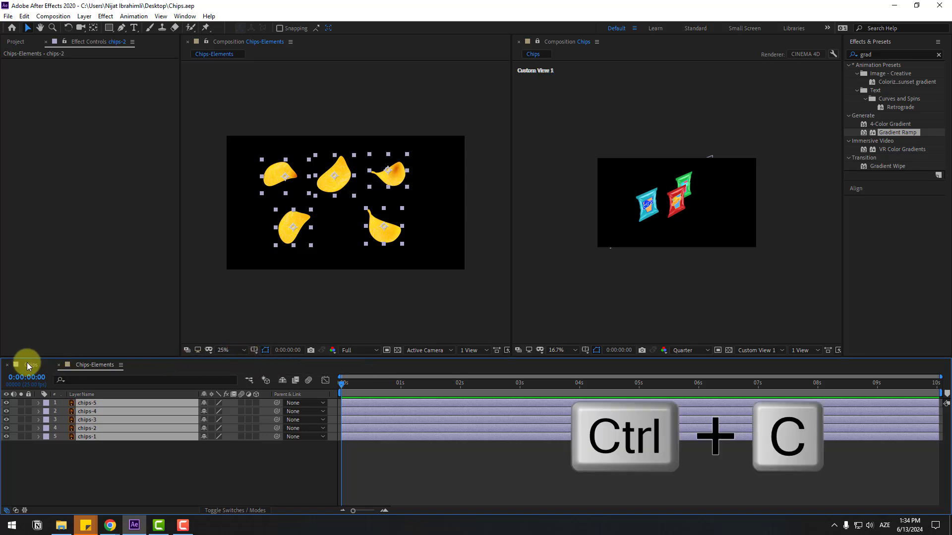
pyautogui.click(27, 366)
pyautogui.hotkey('ctrl', 'v')
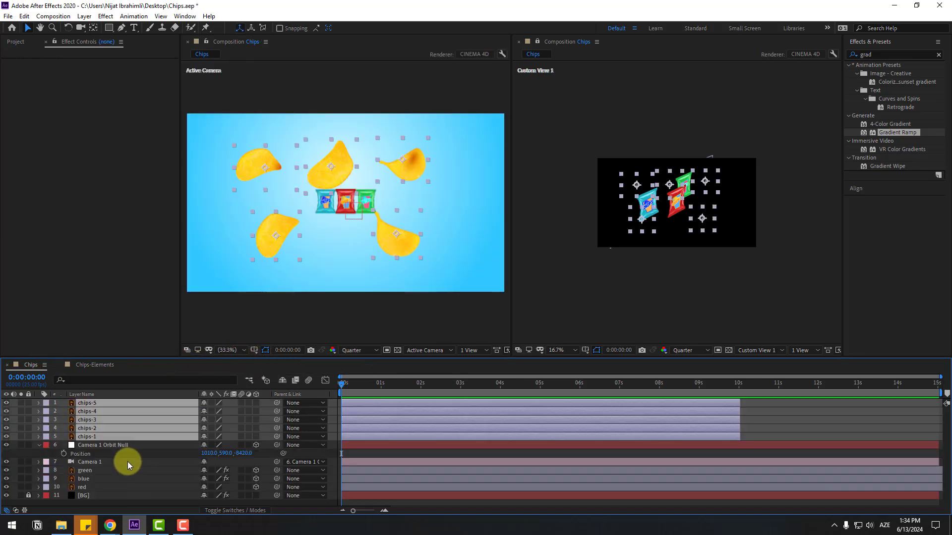
# - Turn the five chips layers into 3D layers and move them toward the camera, to a Z position of about -9006
pyautogui.click(255, 402)
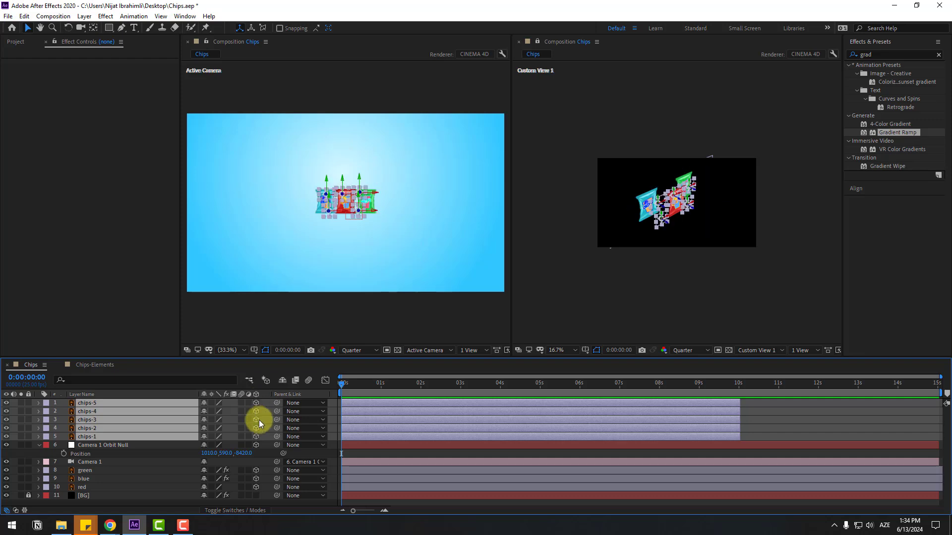
pyautogui.moveTo(667, 226); pyautogui.dragTo(744, 283)
pyautogui.scroll(-5, 716, 257)
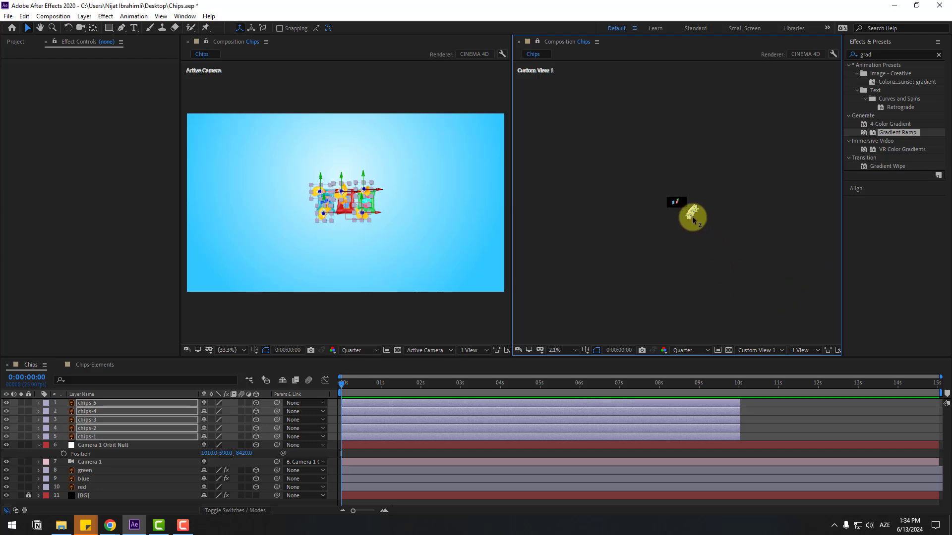
pyautogui.moveTo(692, 220); pyautogui.dragTo(749, 239)
# - Move the chips-2 chip to the middle of the frame in front of the bags and scale it to 166%
pyautogui.click(370, 145)
pyautogui.click(341, 149)
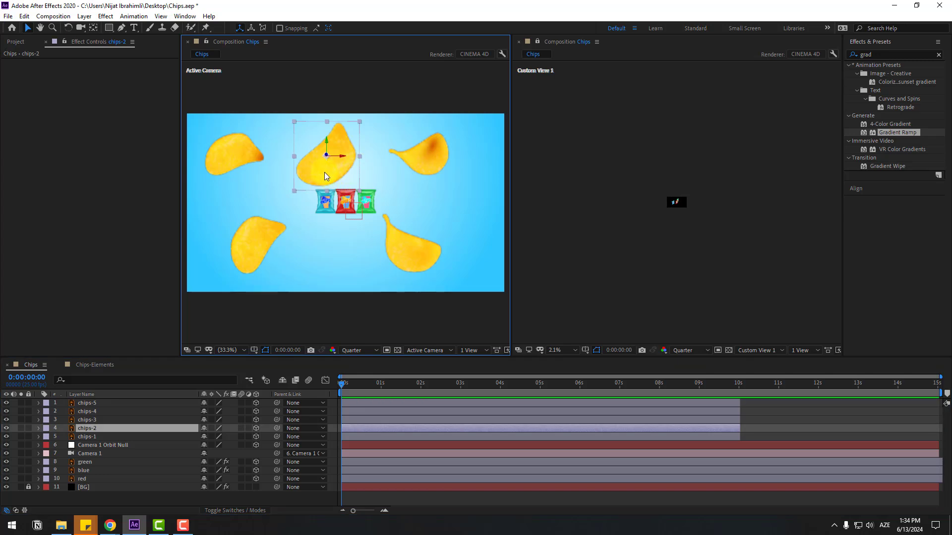
pyautogui.moveTo(324, 171); pyautogui.dragTo(361, 248)
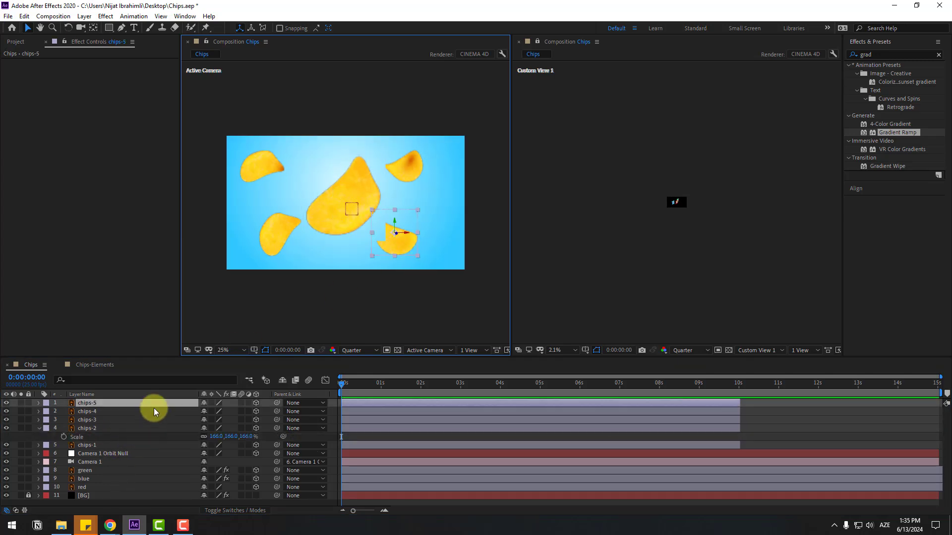
# - Push the chips-5 chip back to Z -8047.5 and place it near the frame's lower-right corner at about 1618, 858
pyautogui.press('p')
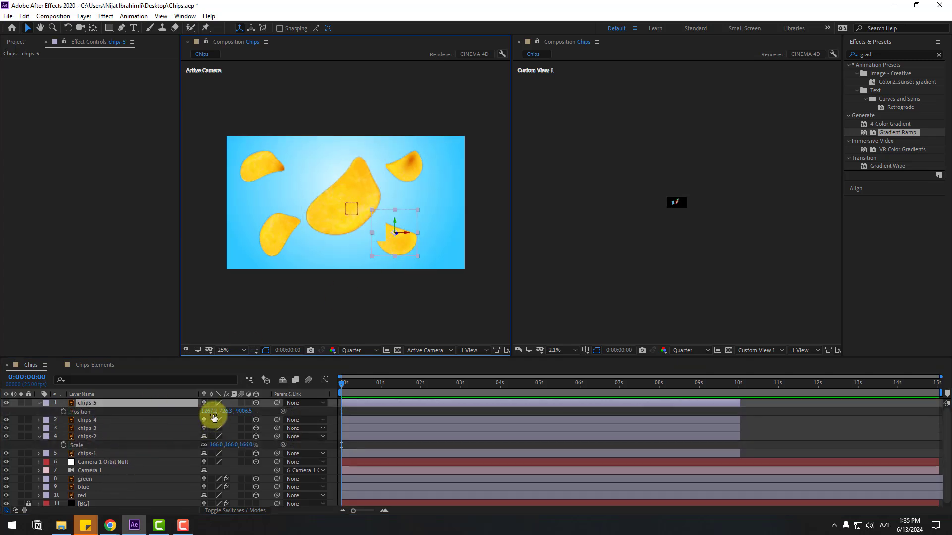
pyautogui.moveTo(244, 411); pyautogui.dragTo(280, 411)
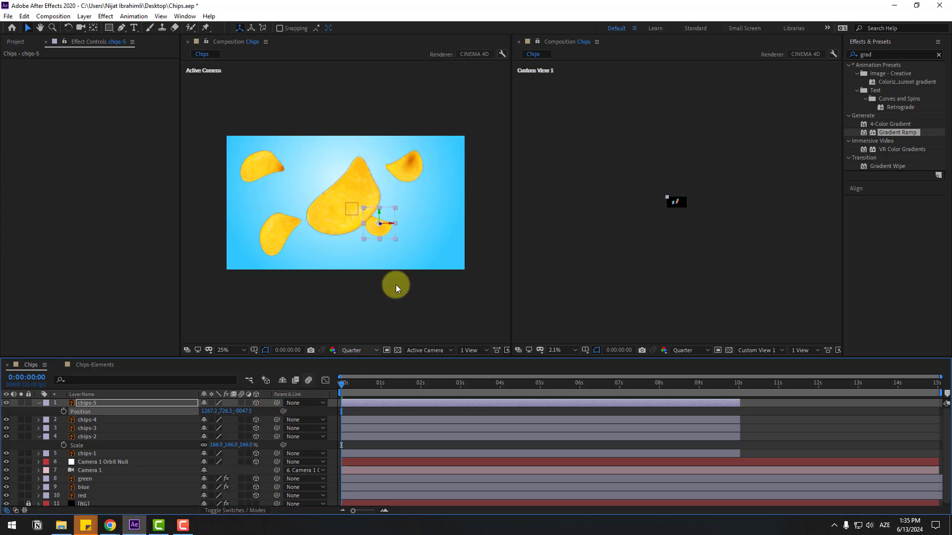
pyautogui.moveTo(387, 233); pyautogui.dragTo(423, 249)
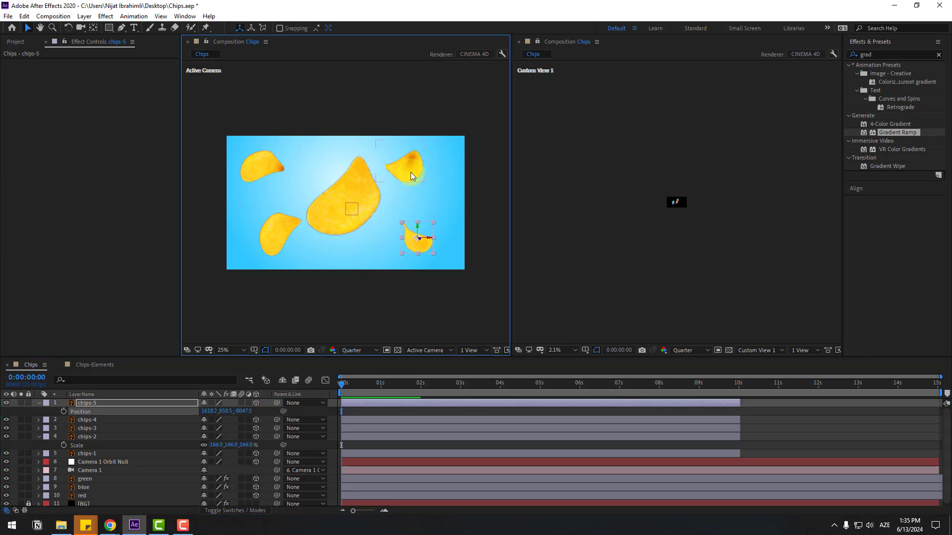
# - Spread chips-3, chips-1 and chips-4 outward toward the frame's upper-right, upper-left and lower-left corners, placing chips-4 at about 465, 777
pyautogui.click(416, 172)
pyautogui.moveTo(403, 165)
pyautogui.mouseDown()
pyautogui.moveTo(398, 179)
pyautogui.moveTo(418, 166)
pyautogui.mouseUp()
pyautogui.click(262, 173)
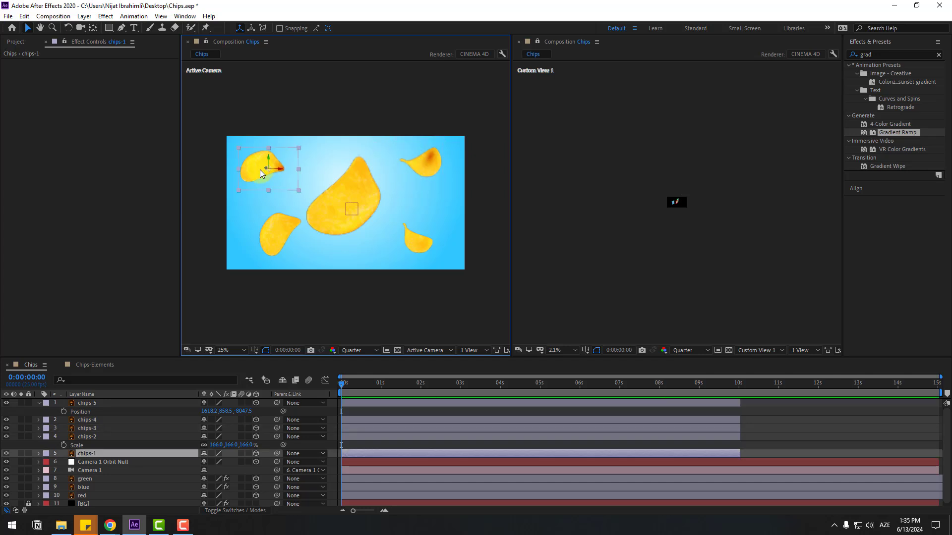
pyautogui.moveTo(268, 167); pyautogui.dragTo(345, 156)
pyautogui.moveTo(279, 174); pyautogui.dragTo(256, 155)
pyautogui.moveTo(272, 236); pyautogui.dragTo(224, 349)
pyautogui.click(224, 349)
pyautogui.click(246, 188)
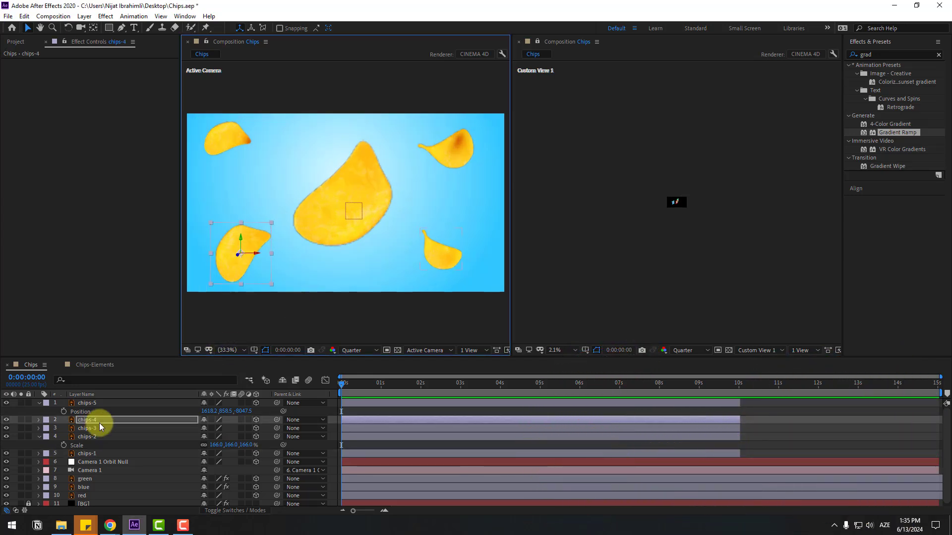
pyautogui.click(41, 404)
# - Find the wiggle presets, apply Wiggle - position to chips-5 and set its wiggle amount to 25 pixels
pyautogui.doubleClick(866, 56)
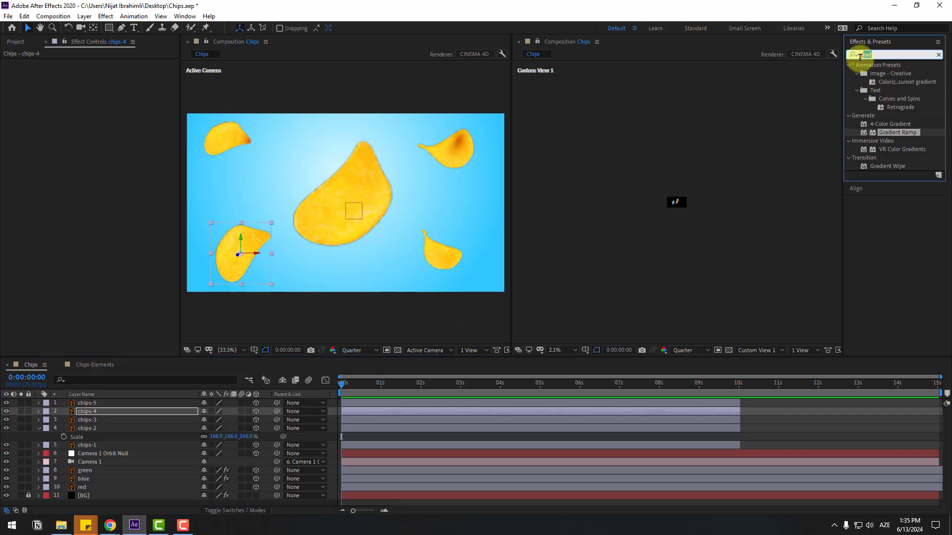
pyautogui.hotkey('alt', 'shift')
pyautogui.write('wiggle')
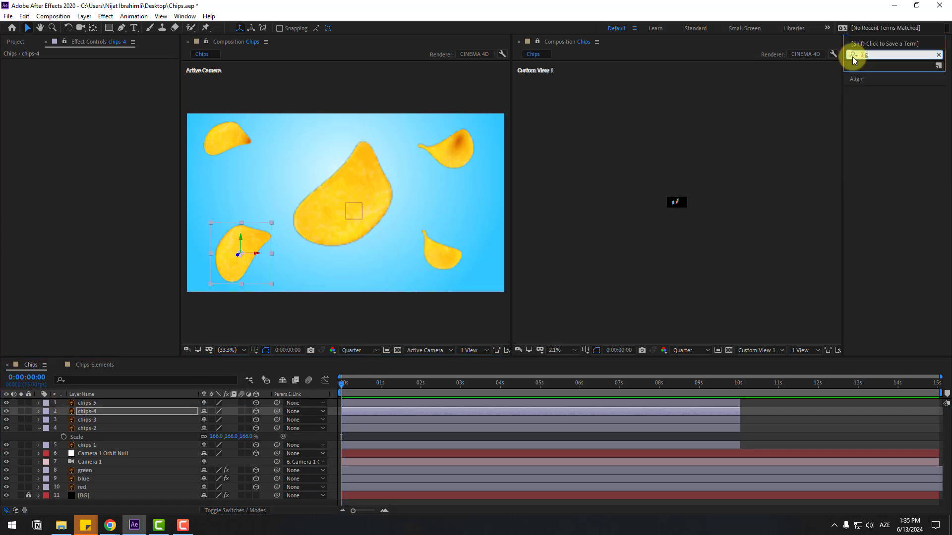
pyautogui.moveTo(901, 90); pyautogui.dragTo(96, 403)
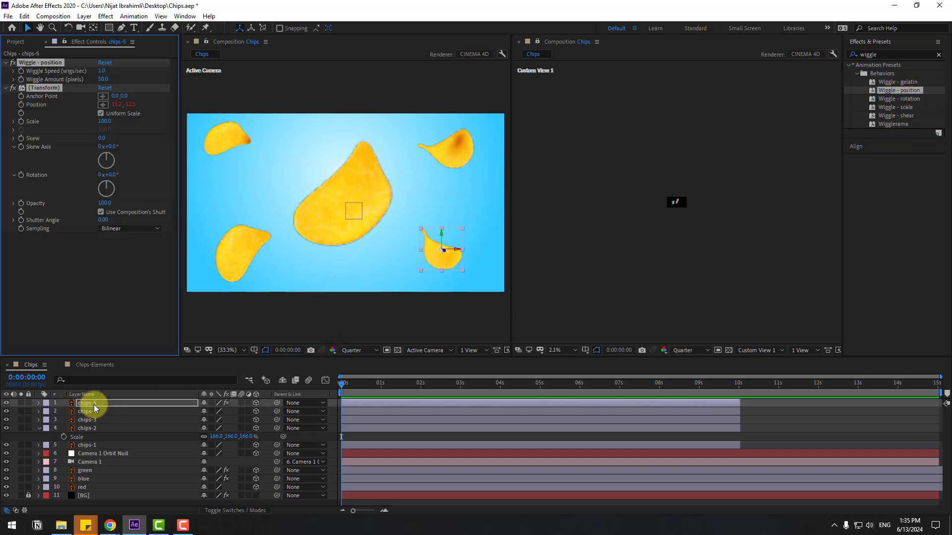
pyautogui.click(103, 80)
pyautogui.press('Return')
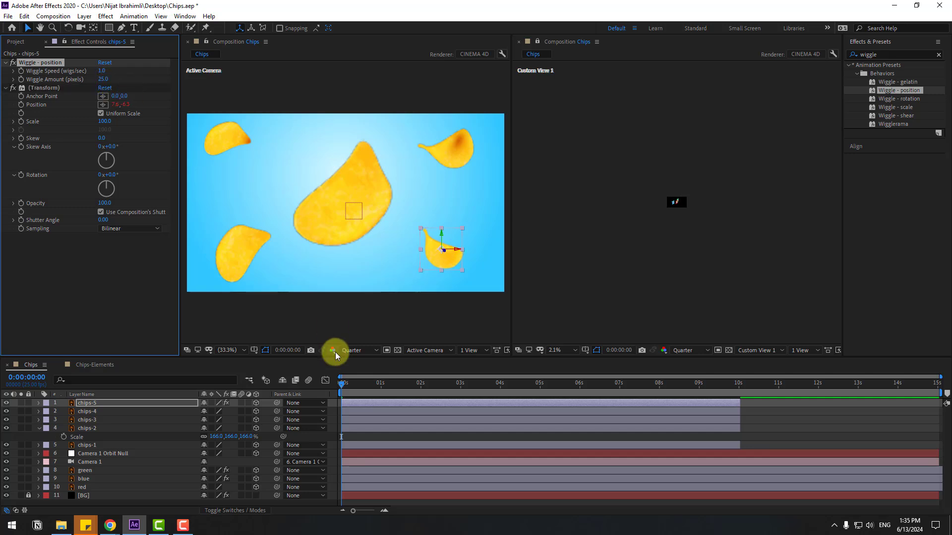
# - Preview the position wiggle with chips-5 soloed, then unsolo it and return to the first frame
pyautogui.click(21, 403)
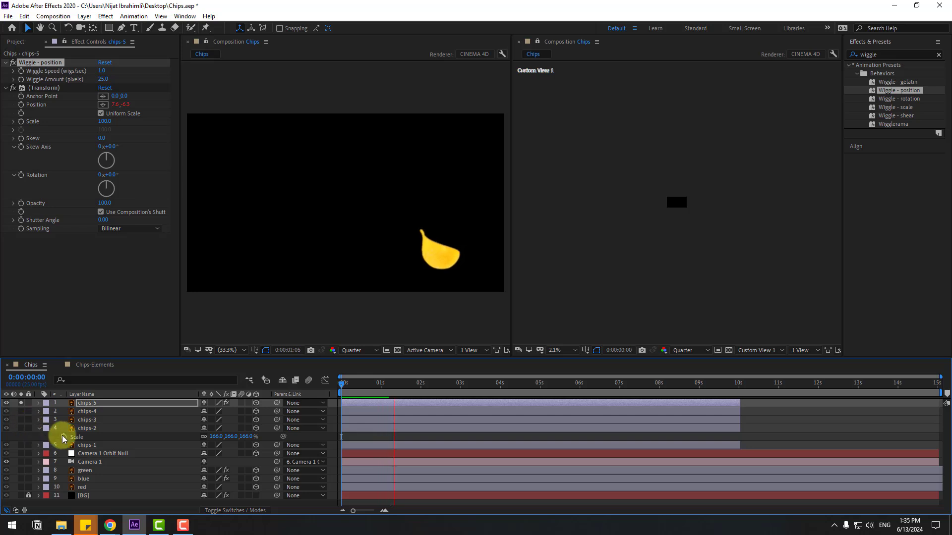
pyautogui.moveTo(376, 385); pyautogui.dragTo(365, 388)
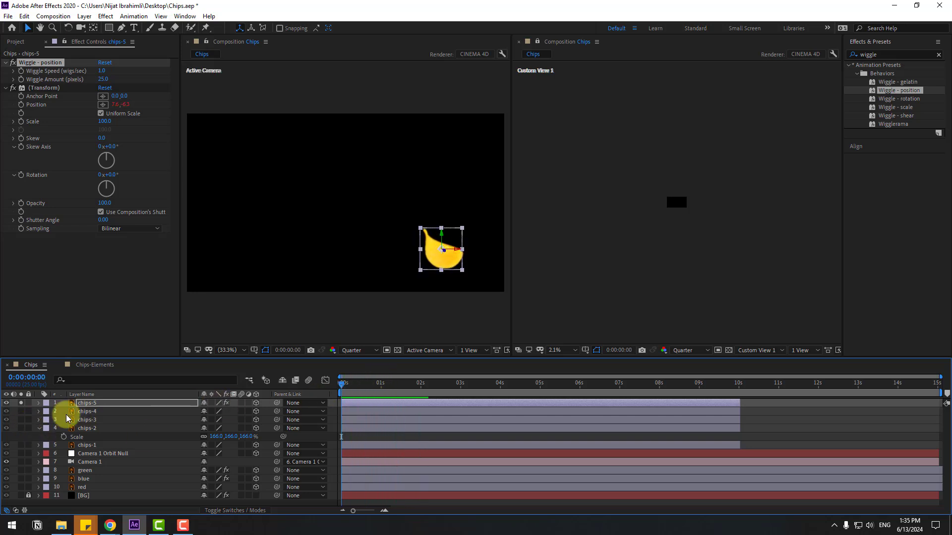
pyautogui.click(21, 403)
pyautogui.press('Home')
# - Apply the Wiggle - rotation preset to chips-5 and set its wiggle amount to 10 degrees
pyautogui.moveTo(901, 101); pyautogui.dragTo(95, 406)
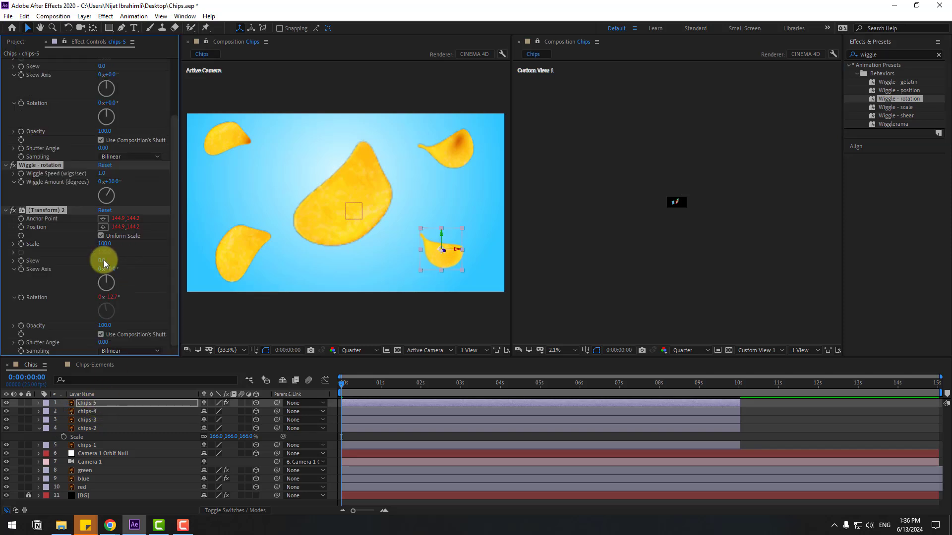
pyautogui.click(118, 184)
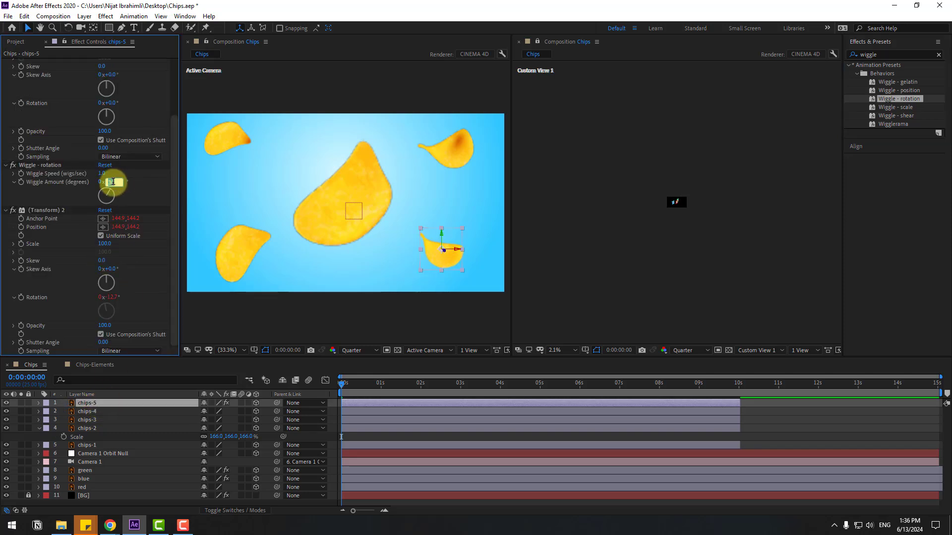
pyautogui.write('10')
pyautogui.press('Return')
# - Solo chips-5 to play back its combined position and rotation wiggle, then unsolo it and go back to the start
pyautogui.click(21, 403)
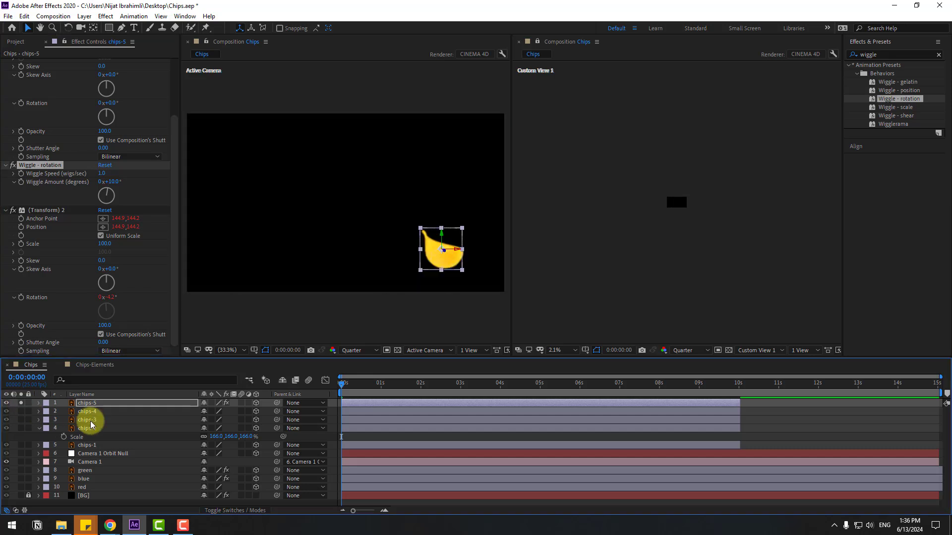
pyautogui.press('space')
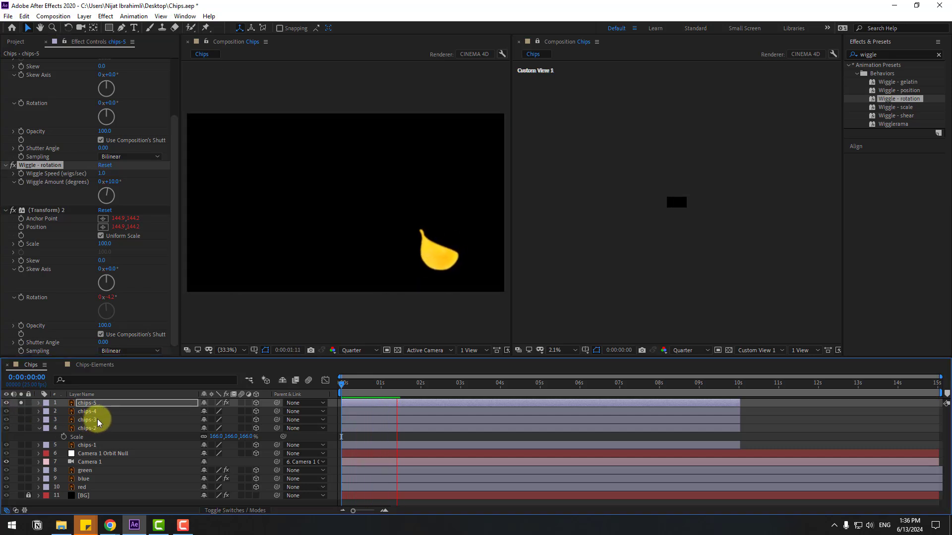
pyautogui.click(395, 384)
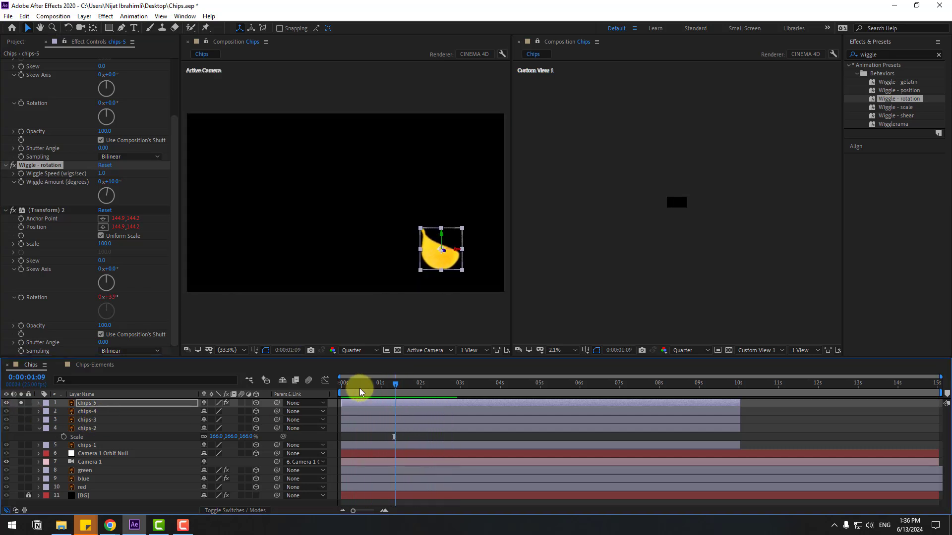
pyautogui.click(21, 403)
pyautogui.press('Home')
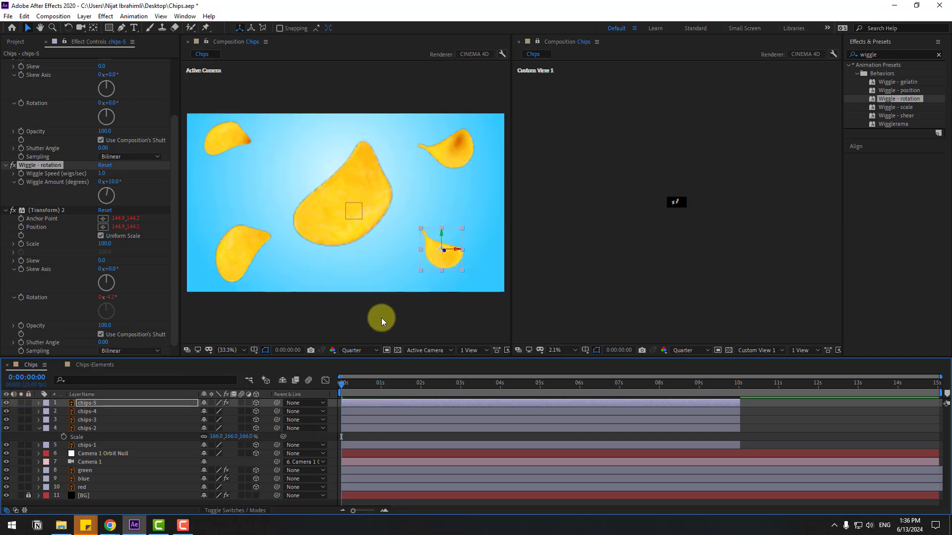
# - Add the expression wiggle(1,6) to the Position property of chips-4
pyautogui.click(85, 416)
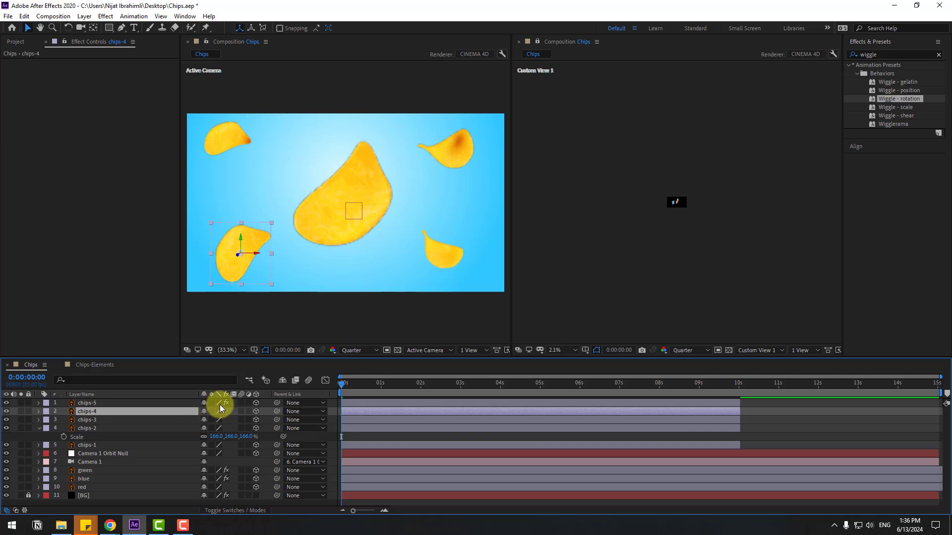
pyautogui.press('p')
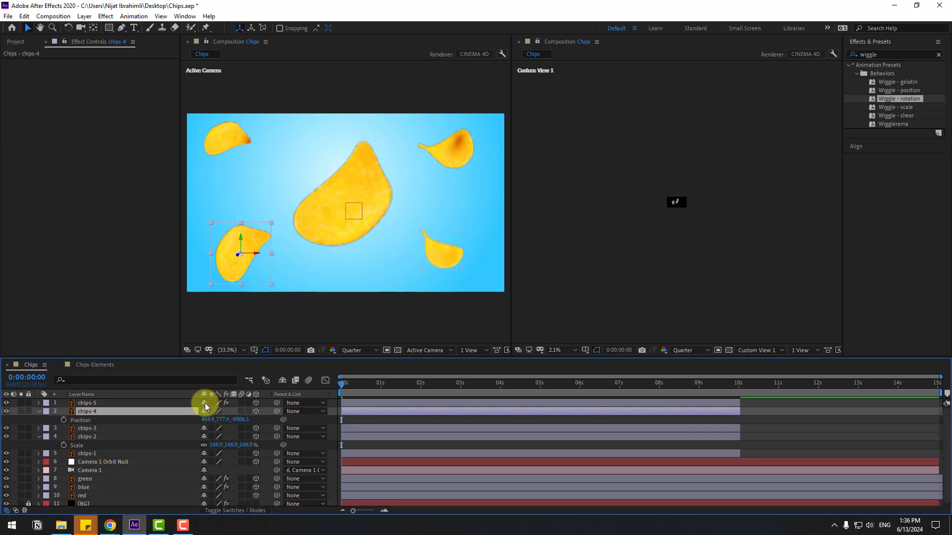
pyautogui.keyDown('alt'); pyautogui.click(63, 420); pyautogui.keyUp('alt')
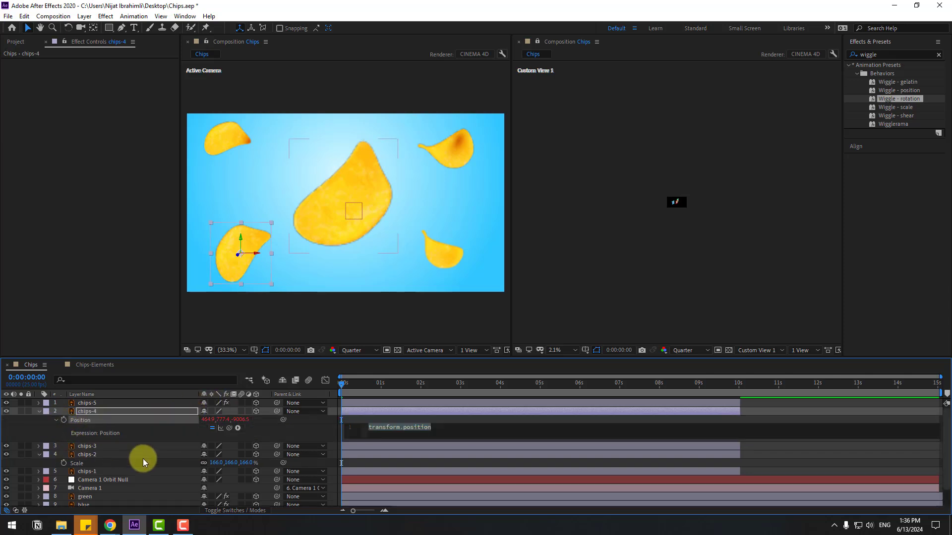
pyautogui.write('wiggle(1,6')
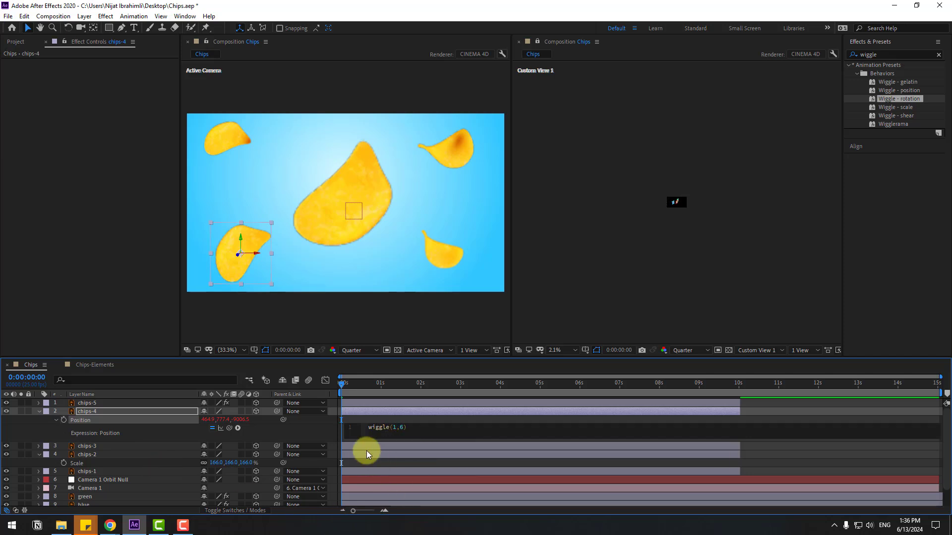
pyautogui.click(350, 418)
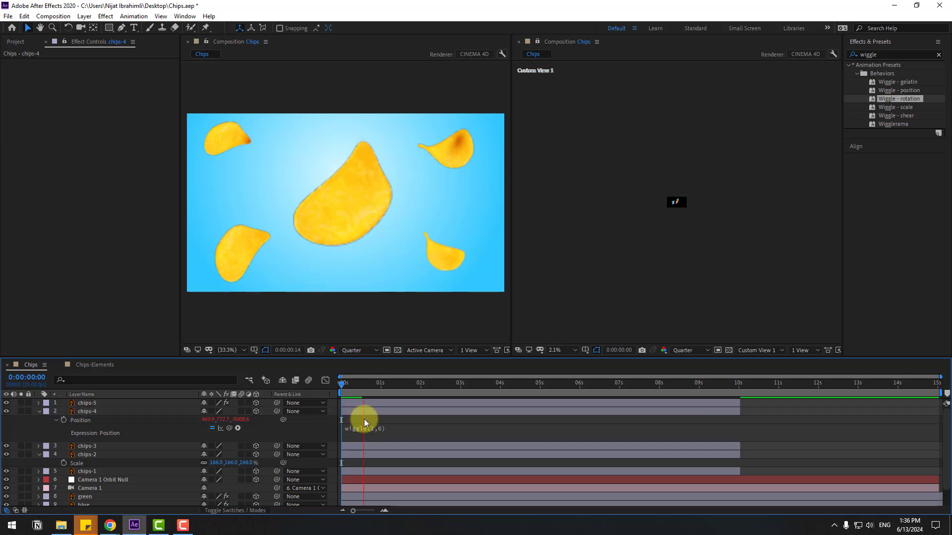
# - Solo the chips-4 layer and play back its position wiggle
pyautogui.click(361, 383)
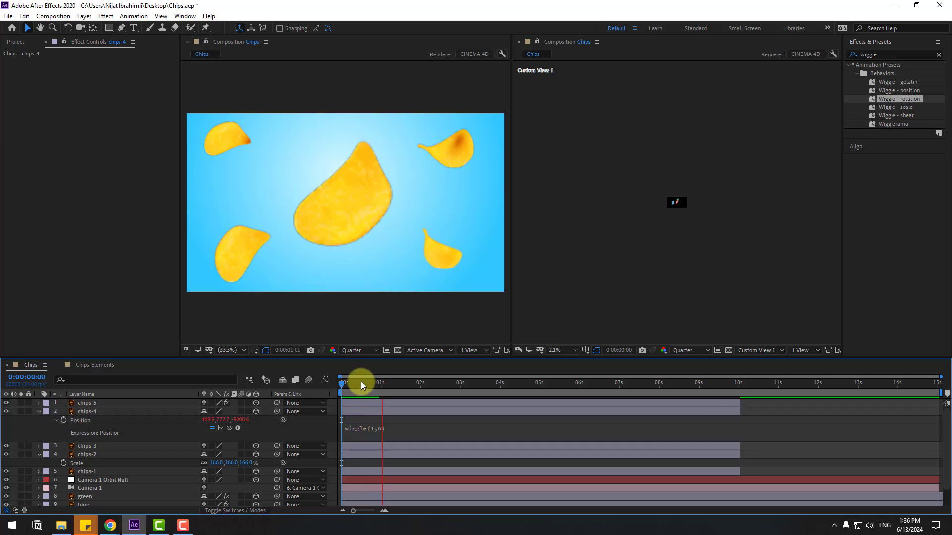
pyautogui.click(20, 414)
pyautogui.press('space')
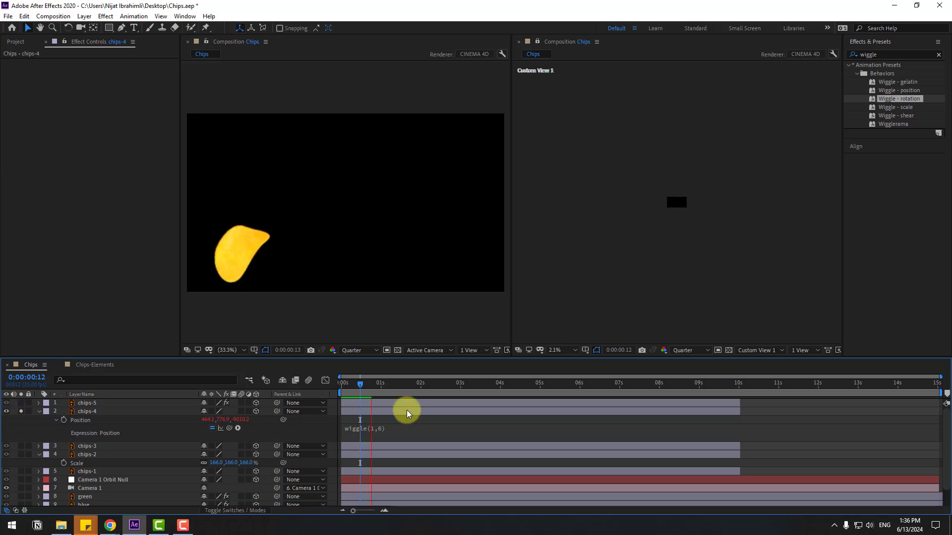
pyautogui.click(361, 386)
# - Change the chips-4 Position expression to wiggle(1,12) and preview the motion
pyautogui.click(384, 429)
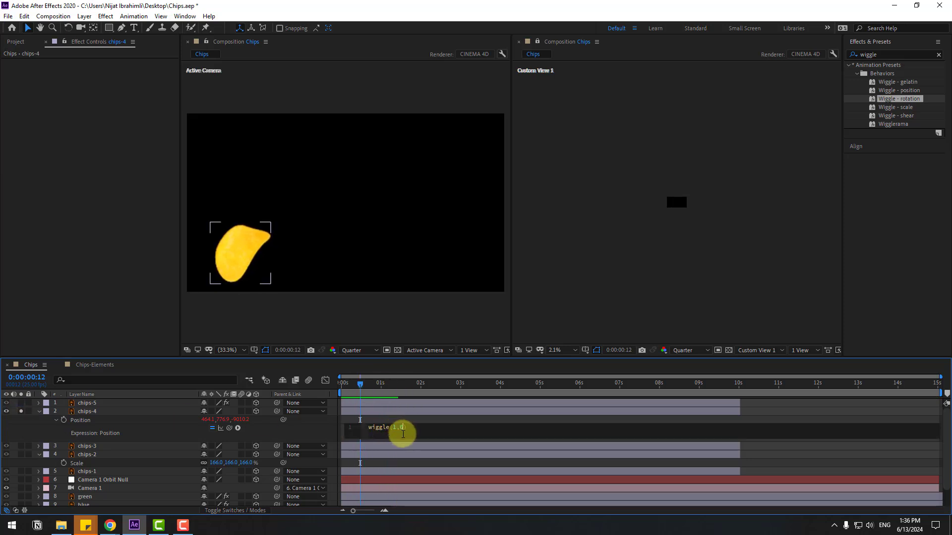
pyautogui.press('BackSpace')
pyautogui.write('12')
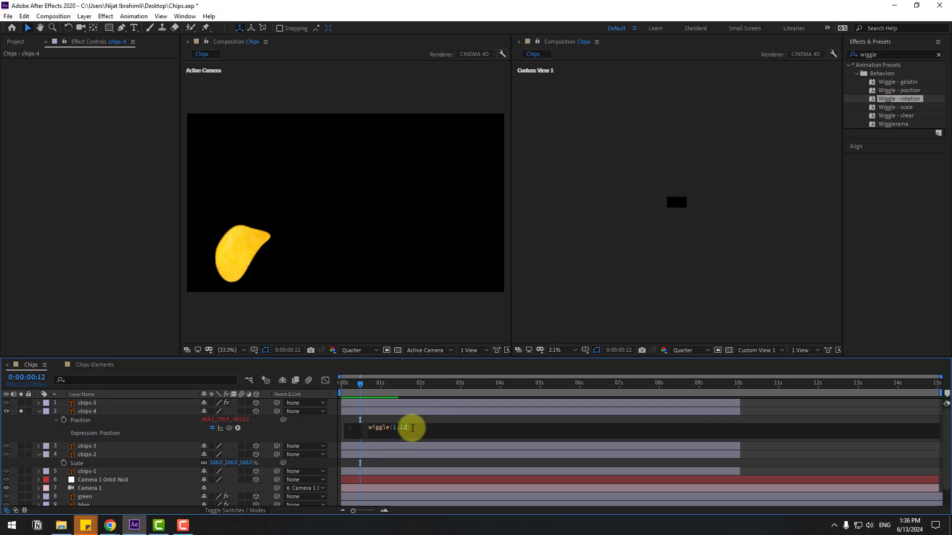
pyautogui.press('KP_Enter')
pyautogui.press('space')
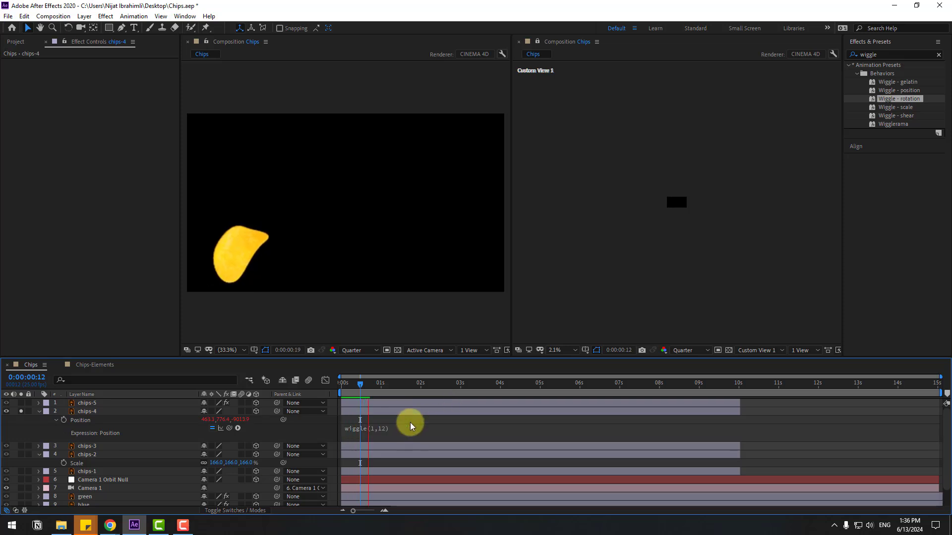
pyautogui.click(368, 384)
# - Add the expression wiggle(1,7) to the Z Rotation of chips-4 and preview the motion
pyautogui.click(111, 411)
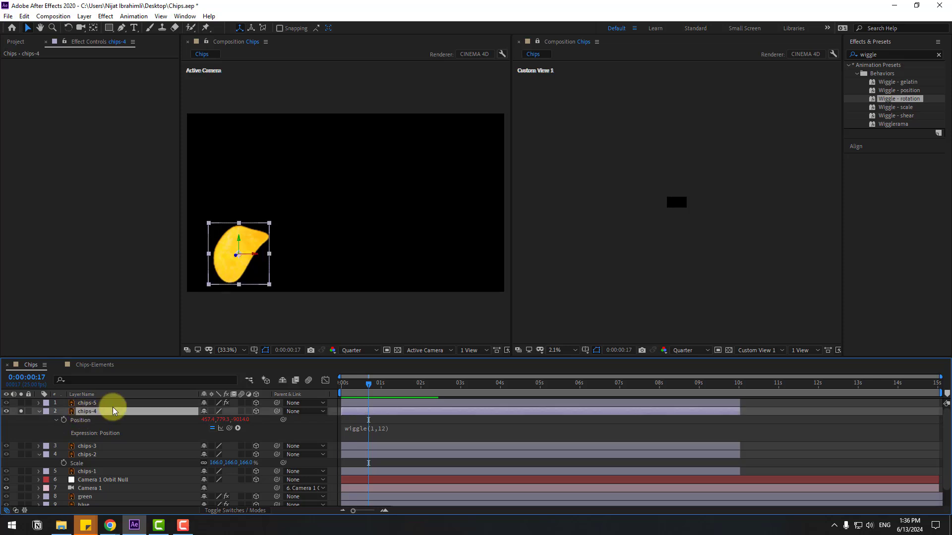
pyautogui.press('r')
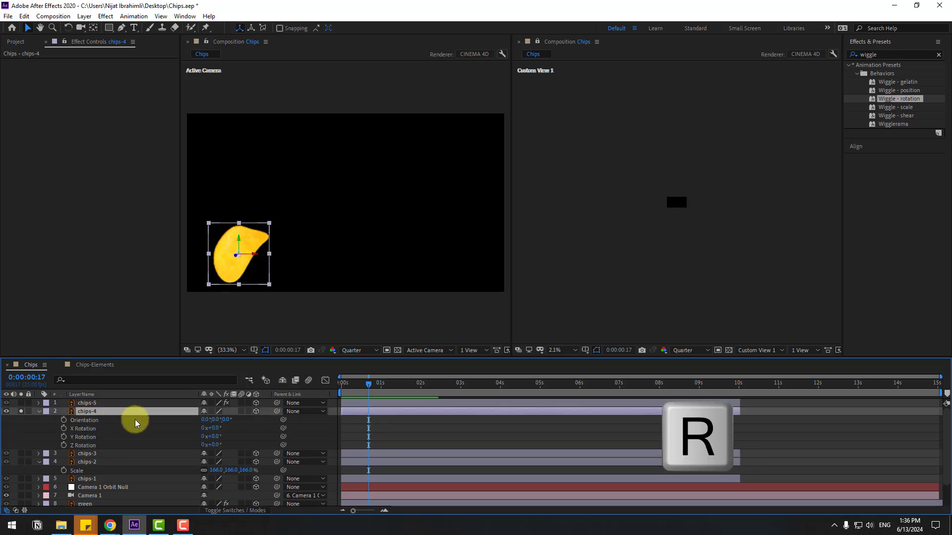
pyautogui.keyDown('alt'); pyautogui.click(64, 446); pyautogui.keyUp('alt')
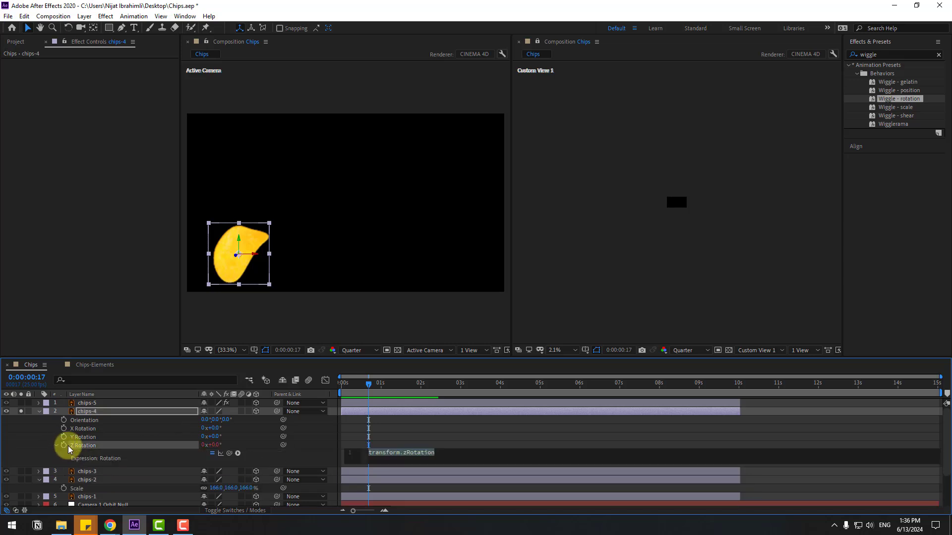
pyautogui.write('wiggle(')
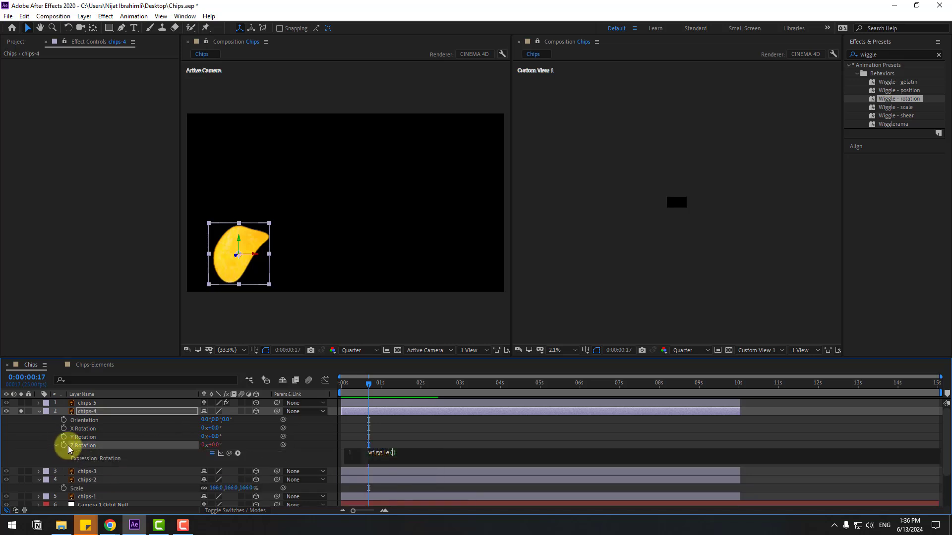
pyautogui.write('1,7')
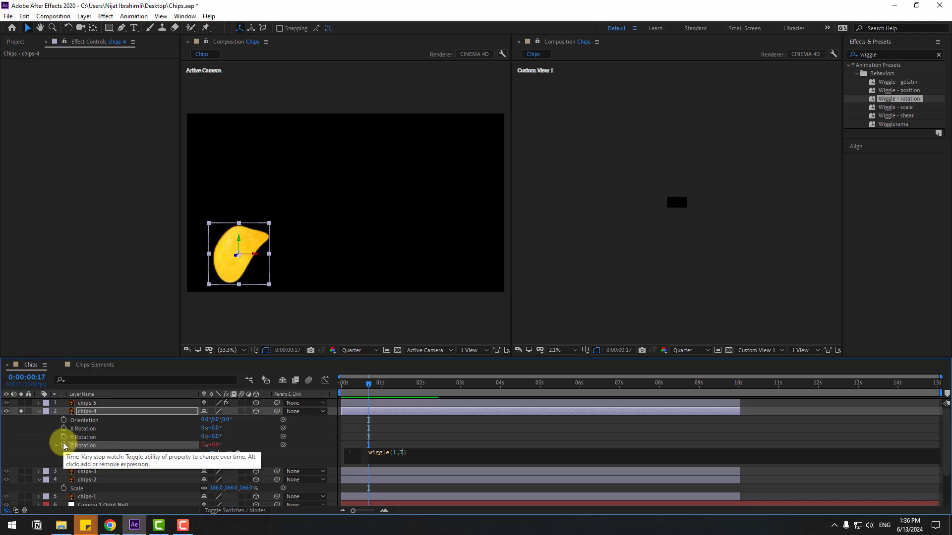
pyautogui.click(364, 436)
pyautogui.press('space')
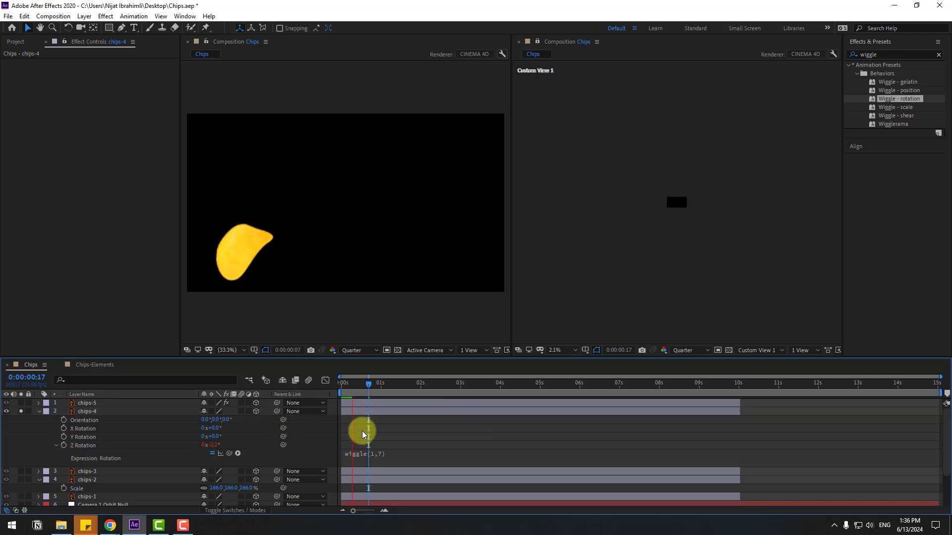
pyautogui.click(381, 390)
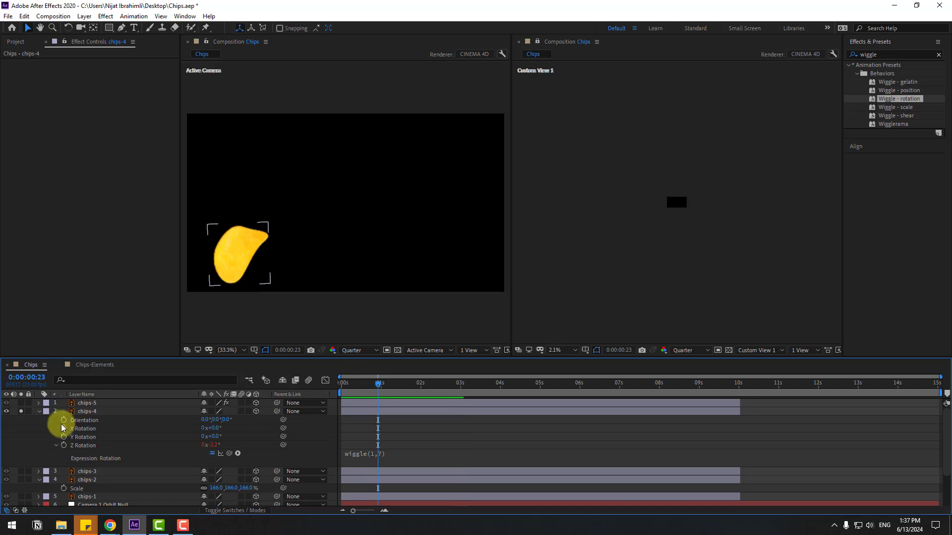
# - Collapse and unsolo chips-4 to show all layers again, and move the playhead back to the first frame
pyautogui.click(39, 411)
pyautogui.click(21, 412)
pyautogui.click(251, 421)
pyautogui.click(374, 394)
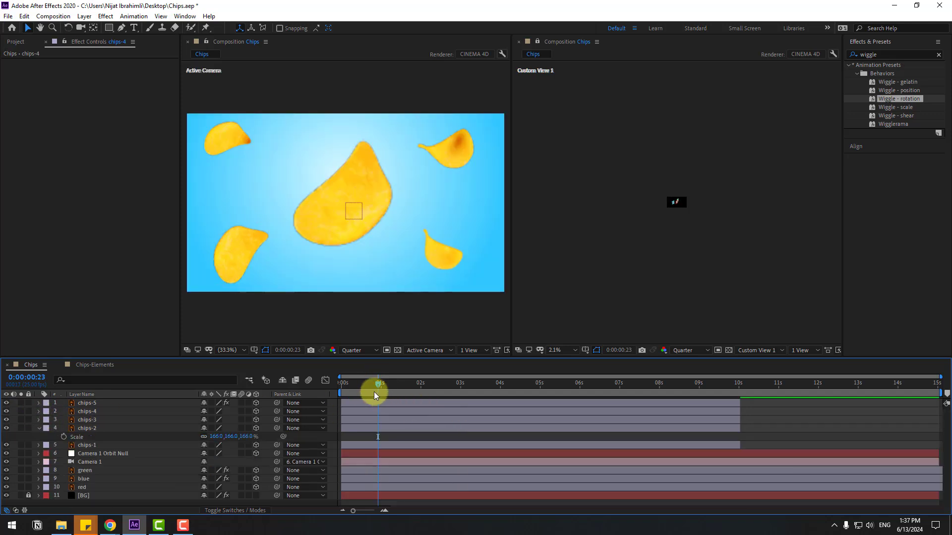
pyautogui.moveTo(387, 380); pyautogui.dragTo(353, 377)
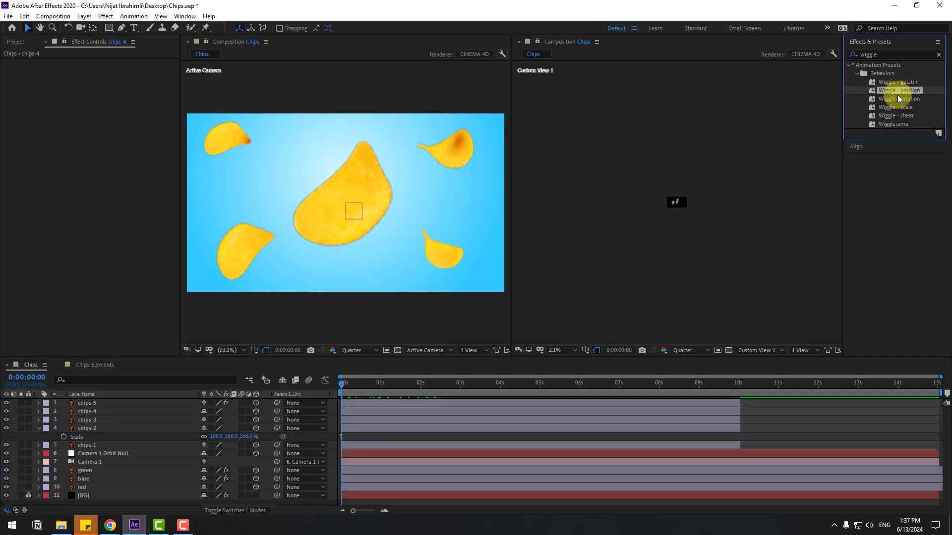
# - Apply the Wiggle - position and Wiggle - rotation presets to chips-3 and chips-1, with a 5 degree rotation amount on chips-1
pyautogui.moveTo(895, 97); pyautogui.dragTo(459, 147)
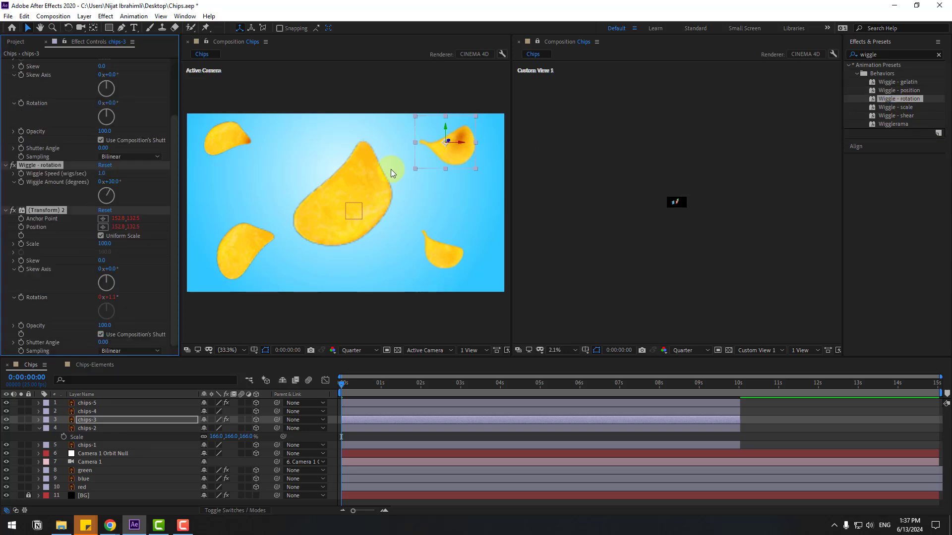
pyautogui.click(219, 149)
pyautogui.moveTo(898, 99); pyautogui.dragTo(332, 263)
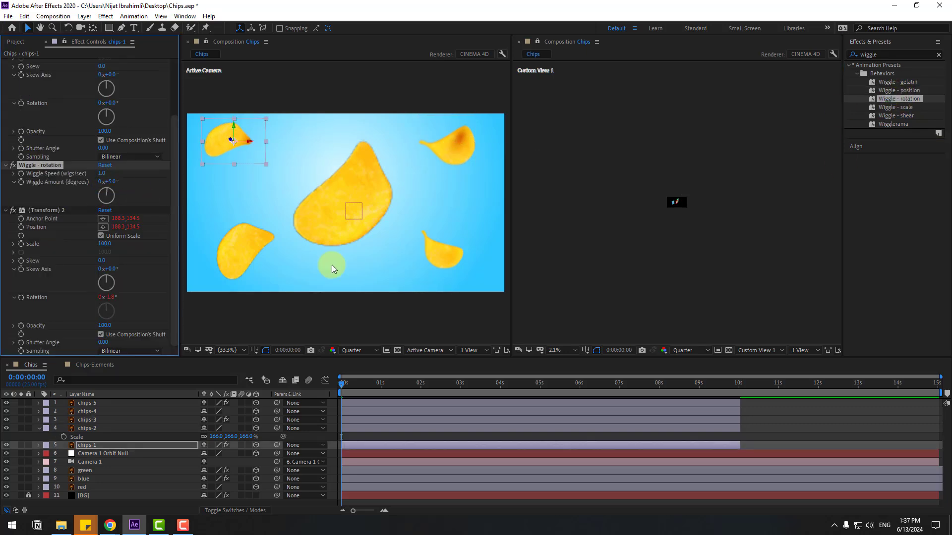
# - Pre-compose chips-2 into a new composition named chips_main, leaving all attributes in Chips
pyautogui.click(326, 204)
pyautogui.rightClick(87, 429)
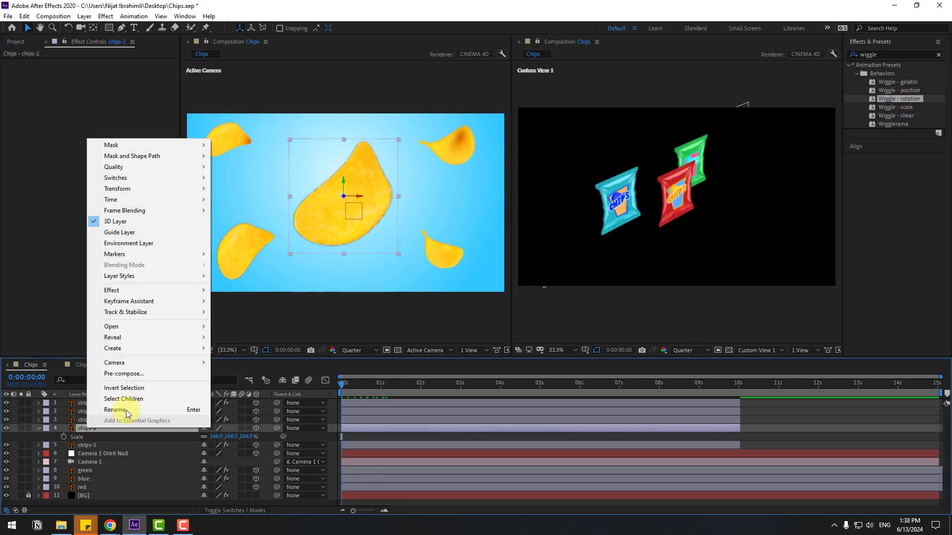
pyautogui.click(124, 366)
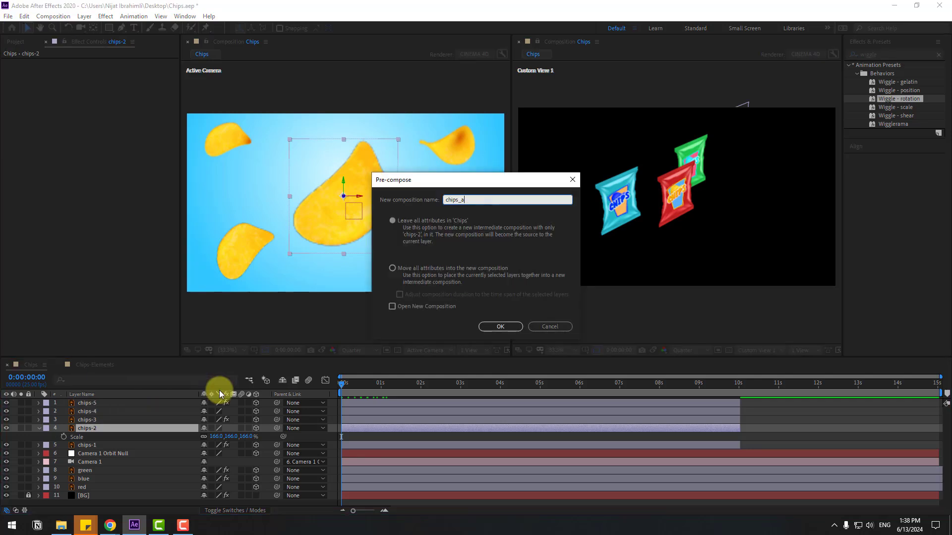
pyautogui.click(497, 328)
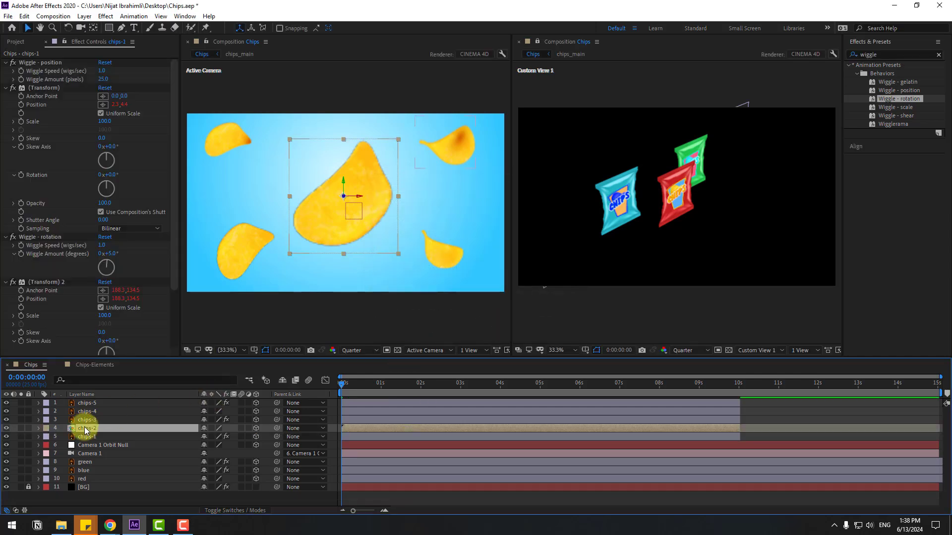
# - Open the chips_main composition and set its size to 1920 by 1080 pixels
pyautogui.doubleClick(86, 430)
pyautogui.rightClick(186, 433)
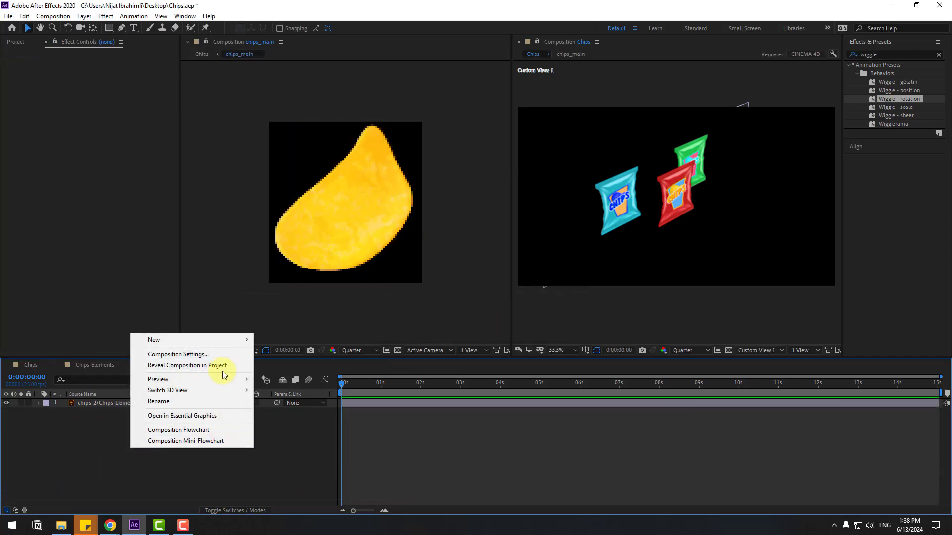
pyautogui.click(189, 355)
pyautogui.click(140, 252)
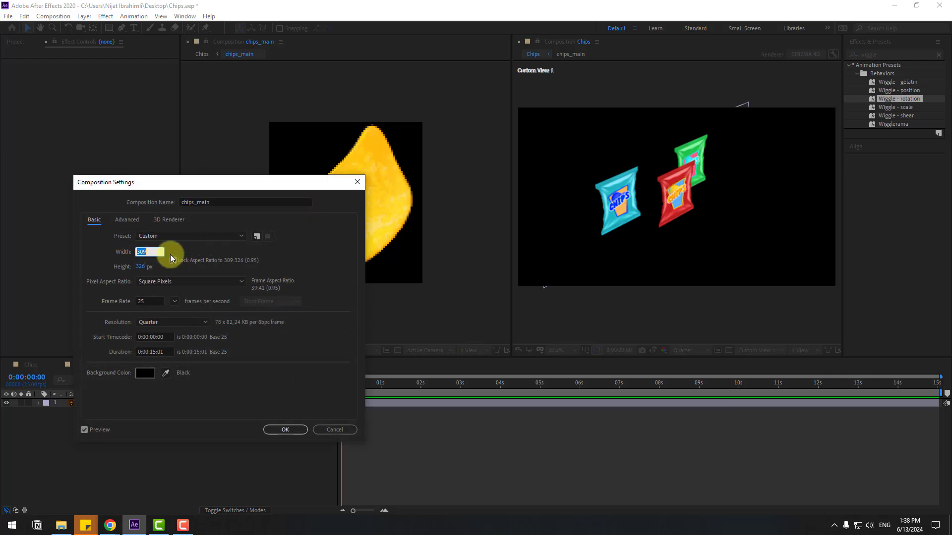
pyautogui.write('1920')
pyautogui.click(145, 265)
pyautogui.write('1080')
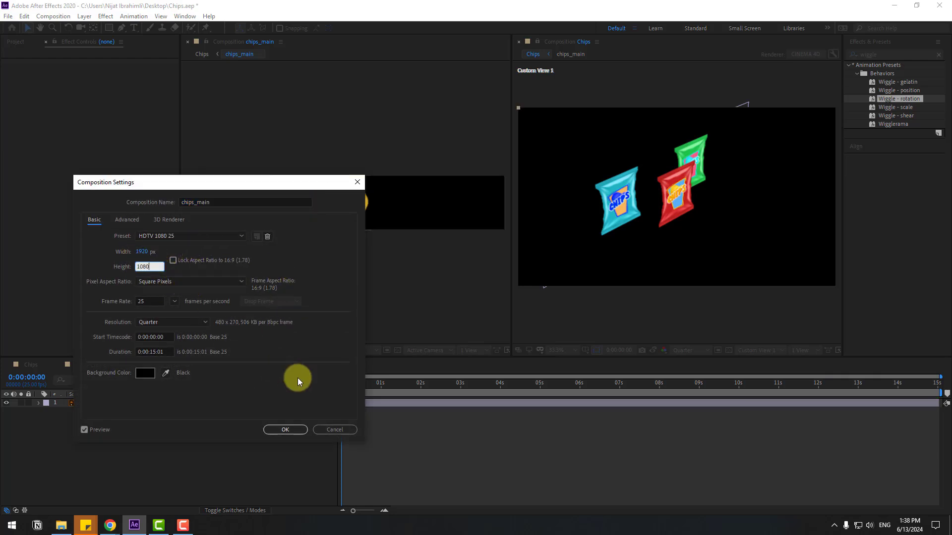
pyautogui.click(287, 429)
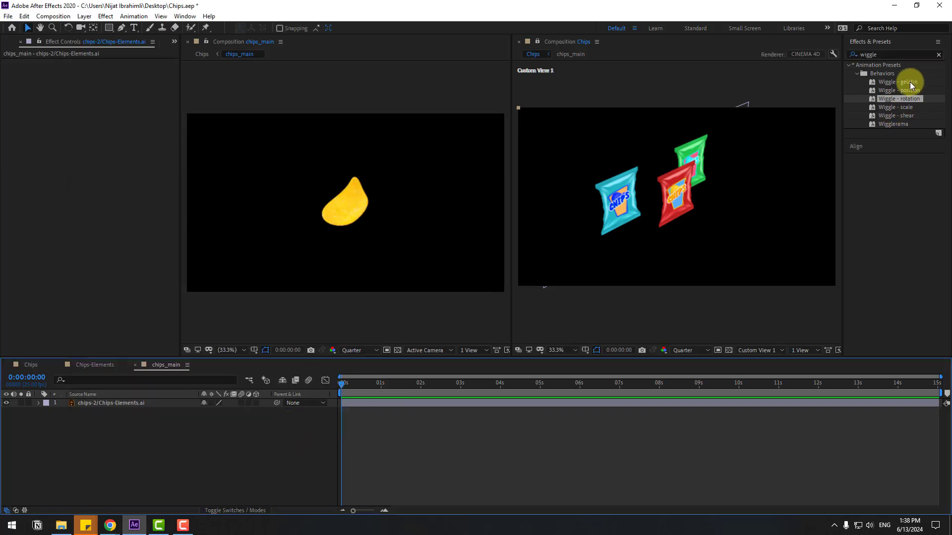
# - Apply the Shatter effect to the chip layer in chips_main and set its View to Rendered
pyautogui.click(875, 42)
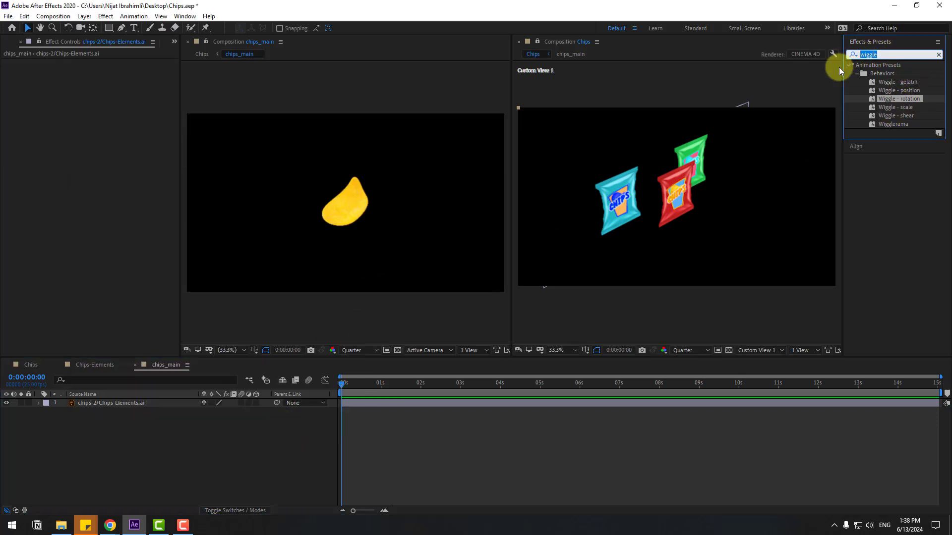
pyautogui.write('shat')
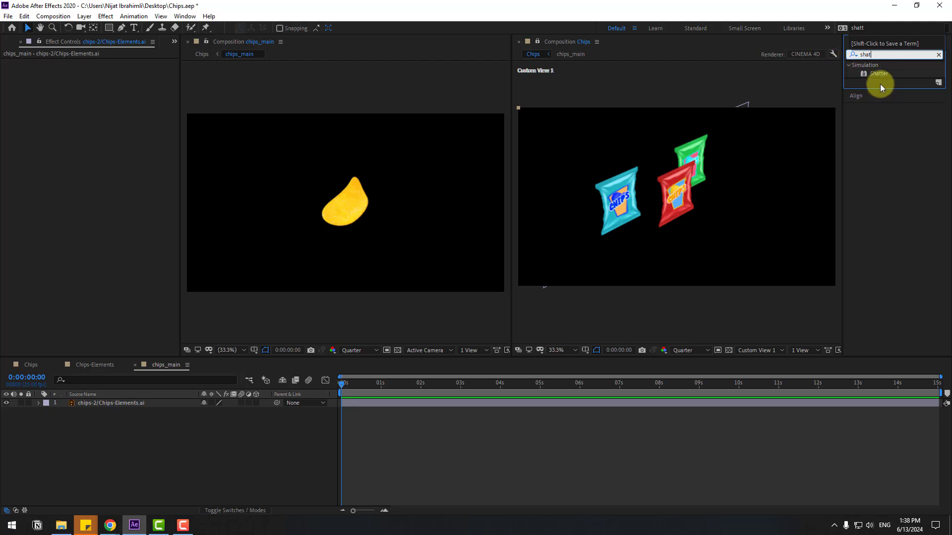
pyautogui.moveTo(879, 73); pyautogui.dragTo(340, 217)
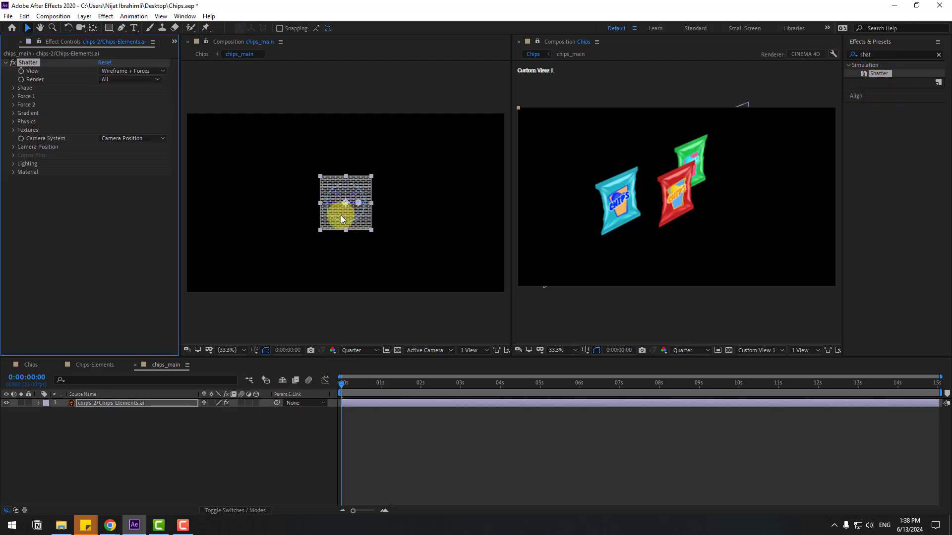
pyautogui.click(109, 73)
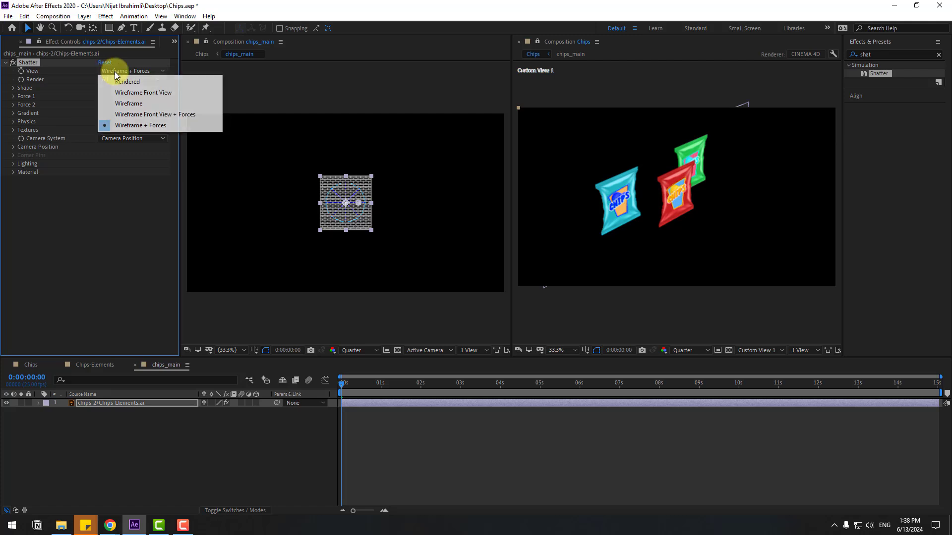
pyautogui.click(127, 83)
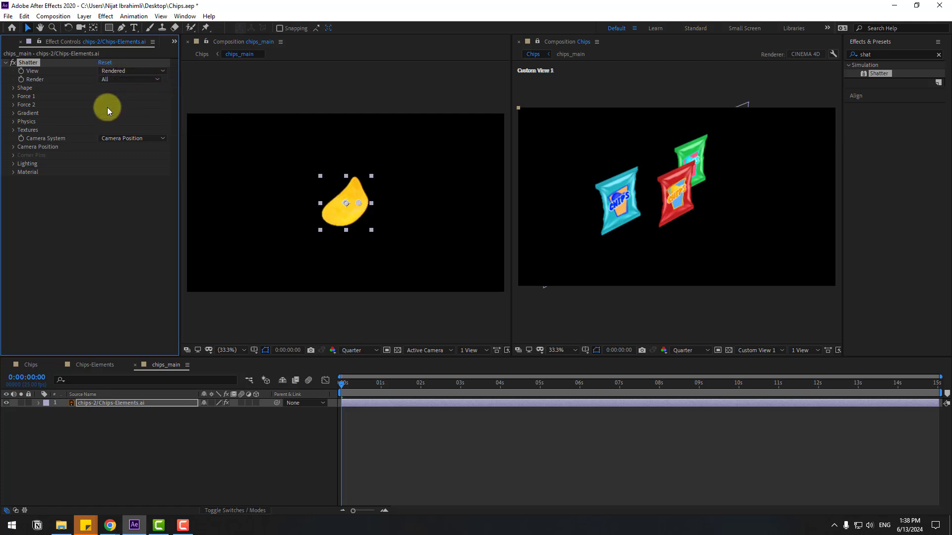
# - Set the Shatter shape pattern to Glass and preview the breakup in chips_main and in the Chips composition
pyautogui.click(14, 88)
pyautogui.click(118, 96)
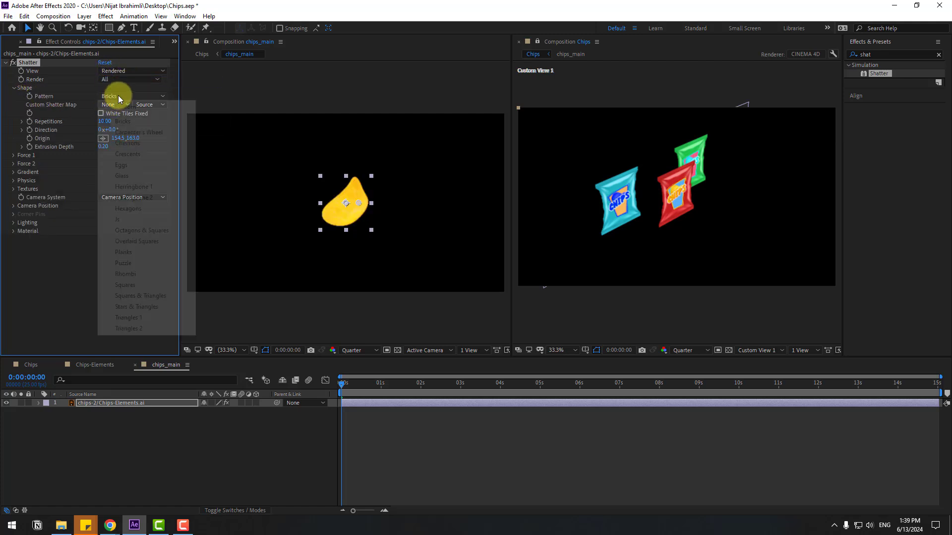
pyautogui.click(122, 176)
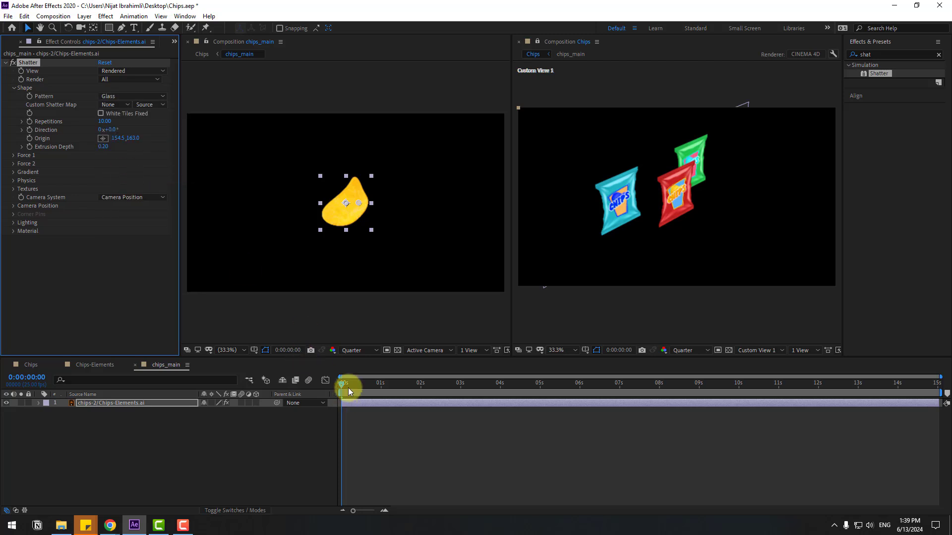
pyautogui.moveTo(348, 386)
pyautogui.mouseDown()
pyautogui.moveTo(374, 386)
pyautogui.moveTo(332, 390)
pyautogui.moveTo(394, 385)
pyautogui.moveTo(364, 388)
pyautogui.mouseUp()
pyautogui.hotkey('shift', '.')
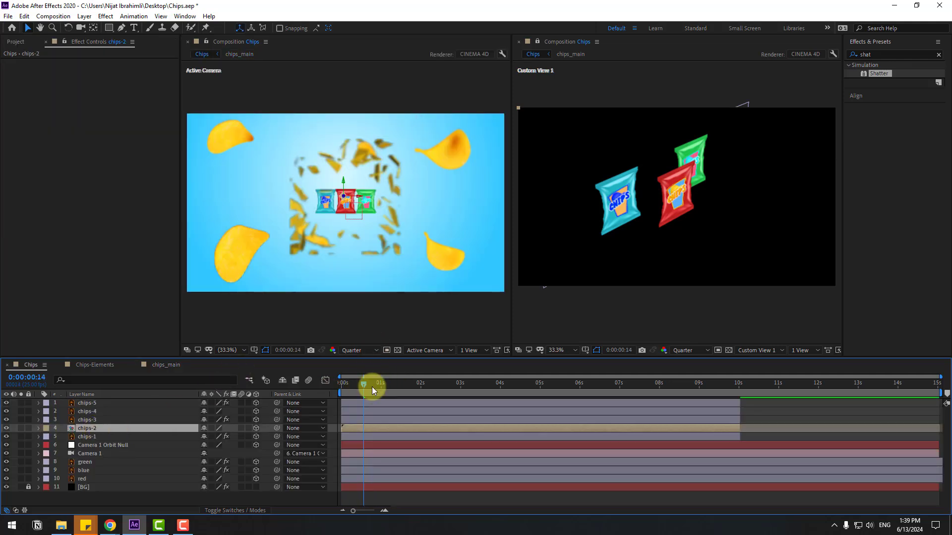
pyautogui.moveTo(350, 385)
pyautogui.mouseDown()
pyautogui.moveTo(332, 385)
pyautogui.moveTo(363, 385)
pyautogui.mouseUp()
# - Reopen chips_main, enable continuous rasterization for the chip layer, and preview the shatter from the first frame
pyautogui.doubleClick(76, 427)
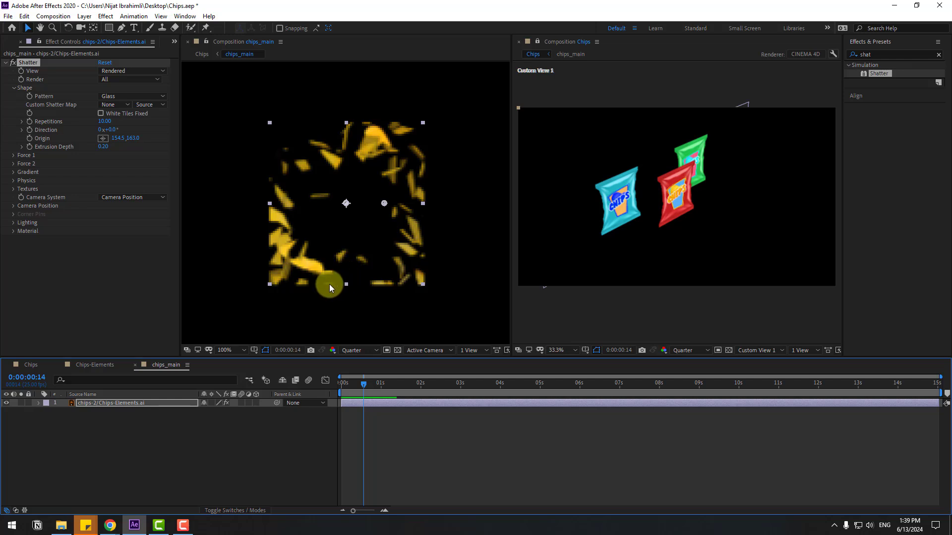
pyautogui.scroll(-2, 340, 183)
pyautogui.press('pageup')
pyautogui.press('pageup')
pyautogui.press('pageup')
pyautogui.press('pageup')
pyautogui.press('pageup')
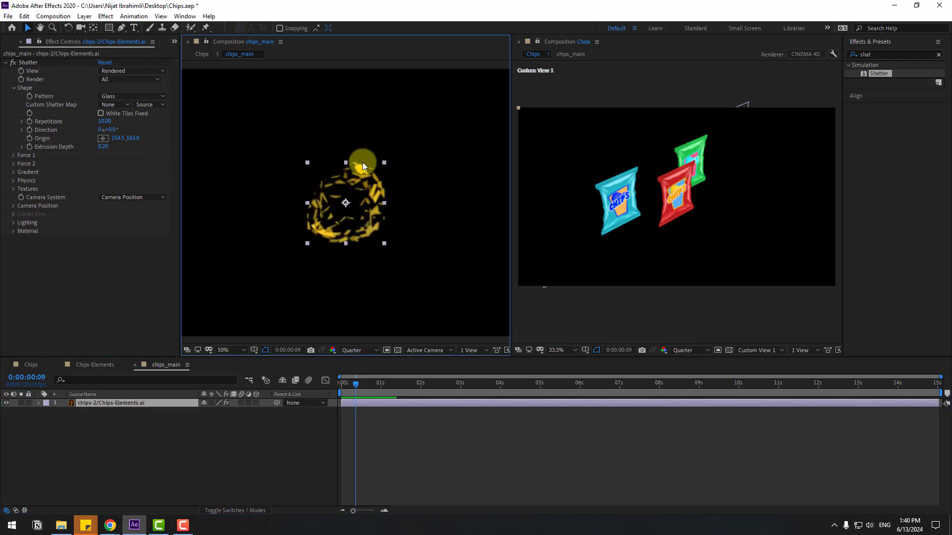
pyautogui.click(212, 403)
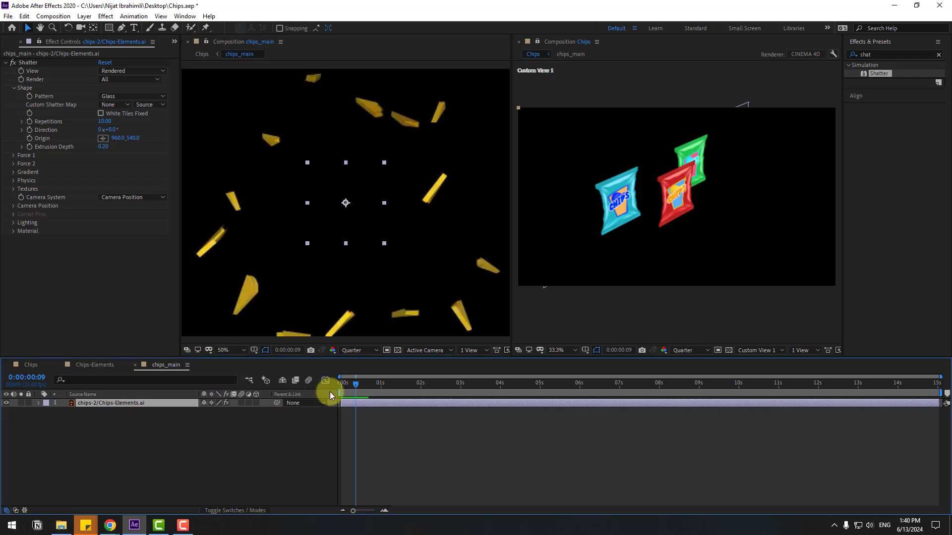
pyautogui.press('Home')
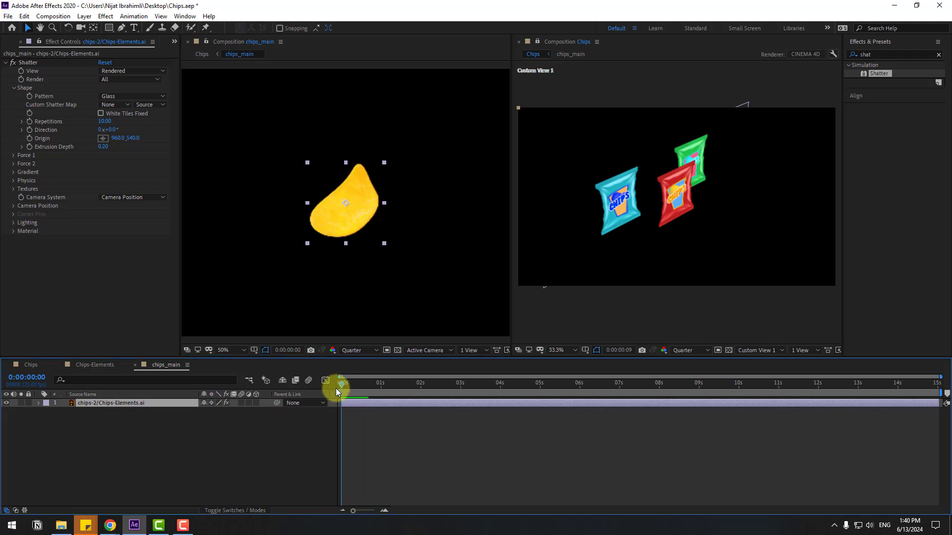
pyautogui.moveTo(347, 388); pyautogui.dragTo(357, 388)
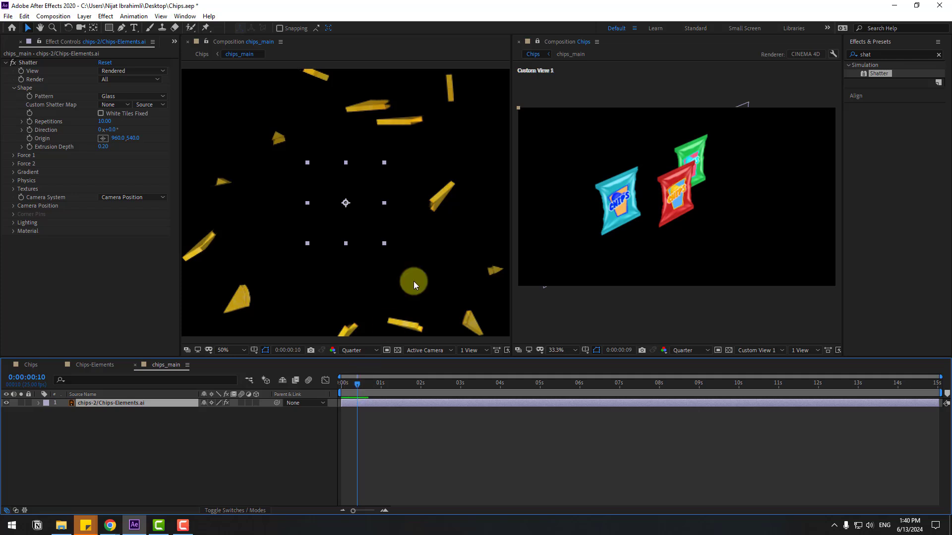
# - Set the Shatter Extrusion Depth to 0.05 and inspect the thinner fragments up close
pyautogui.press('.')
pyautogui.moveTo(454, 205); pyautogui.dragTo(343, 238)
pyautogui.scroll(2, 366, 243)
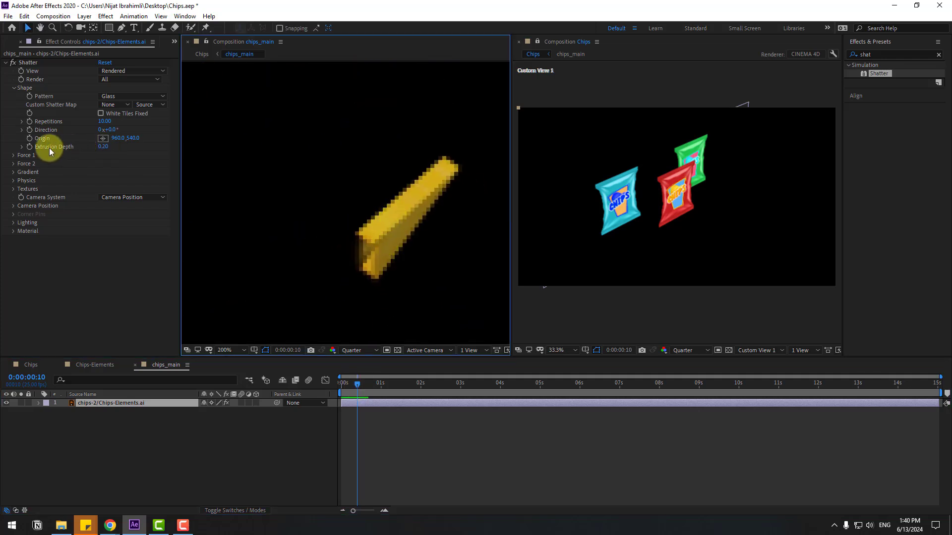
pyautogui.click(102, 147)
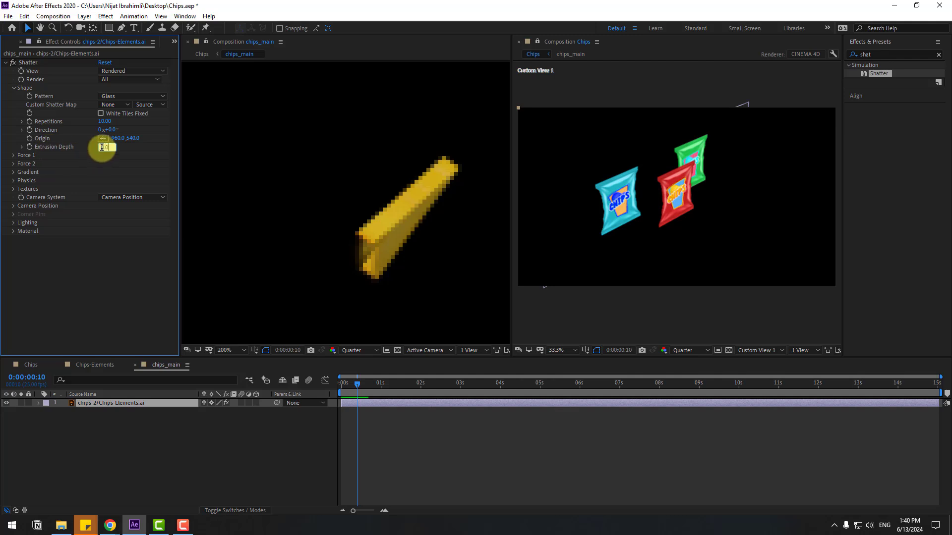
pyautogui.press('Return')
pyautogui.scroll(-5, 347, 183)
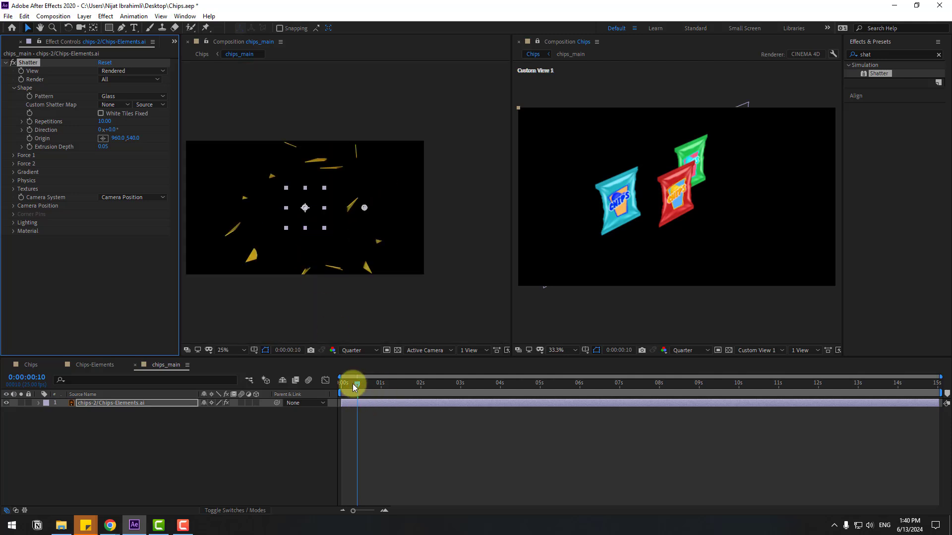
pyautogui.moveTo(355, 388)
pyautogui.mouseDown()
pyautogui.moveTo(343, 385)
pyautogui.moveTo(355, 386)
pyautogui.mouseUp()
pyautogui.scroll(2, 323, 261)
pyautogui.moveTo(323, 261); pyautogui.dragTo(367, 259)
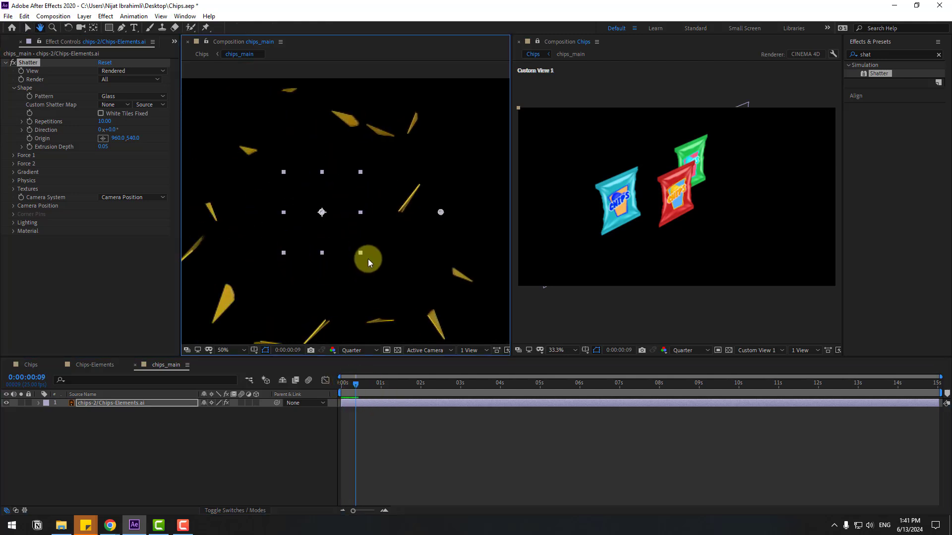
pyautogui.press('v')
# - Set the Shatter effect's Force 1 Strength to 4.50 and preview the explosion's first frames
pyautogui.click(12, 156)
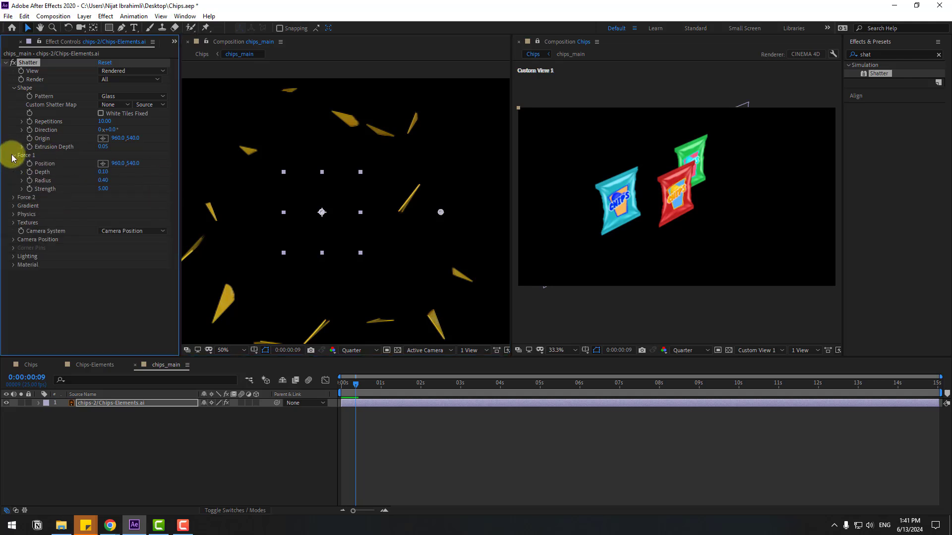
pyautogui.moveTo(105, 190); pyautogui.dragTo(174, 192)
pyautogui.scroll(-2, 355, 217)
pyautogui.moveTo(111, 192); pyautogui.dragTo(95, 193)
pyautogui.moveTo(337, 386); pyautogui.dragTo(346, 386)
pyautogui.scroll(2, 345, 283)
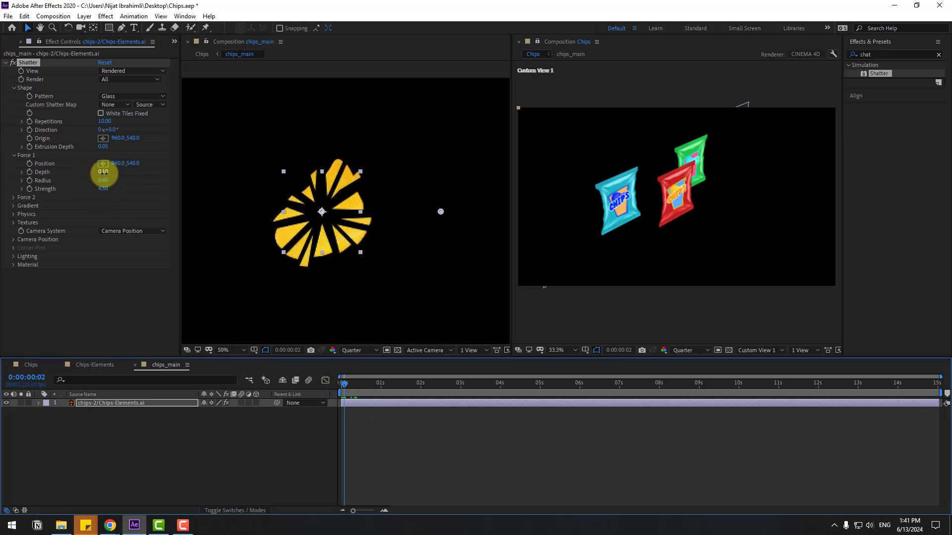
# - Raise the Shatter Repetitions to 50 to break the chip into smaller pieces
pyautogui.moveTo(103, 121); pyautogui.dragTo(157, 120)
pyautogui.moveTo(340, 384); pyautogui.dragTo(354, 388)
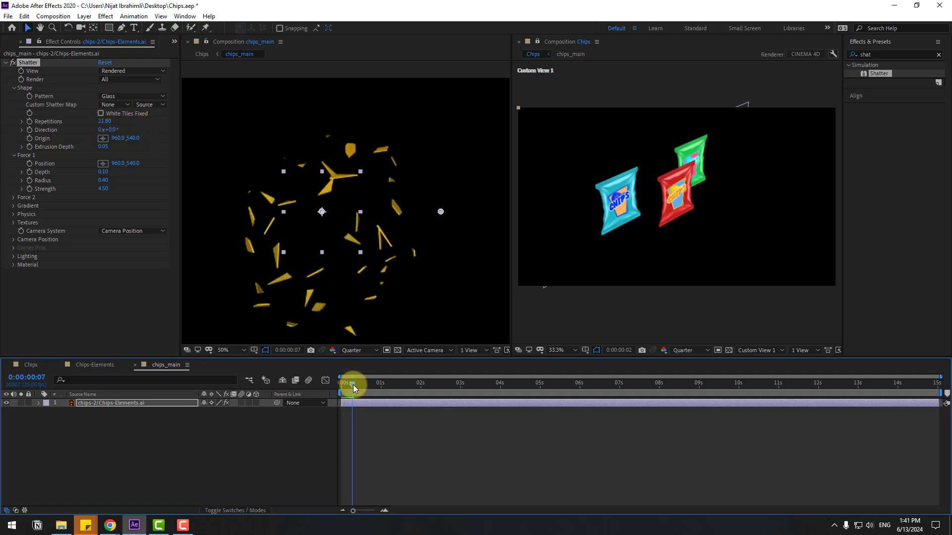
pyautogui.click(105, 121)
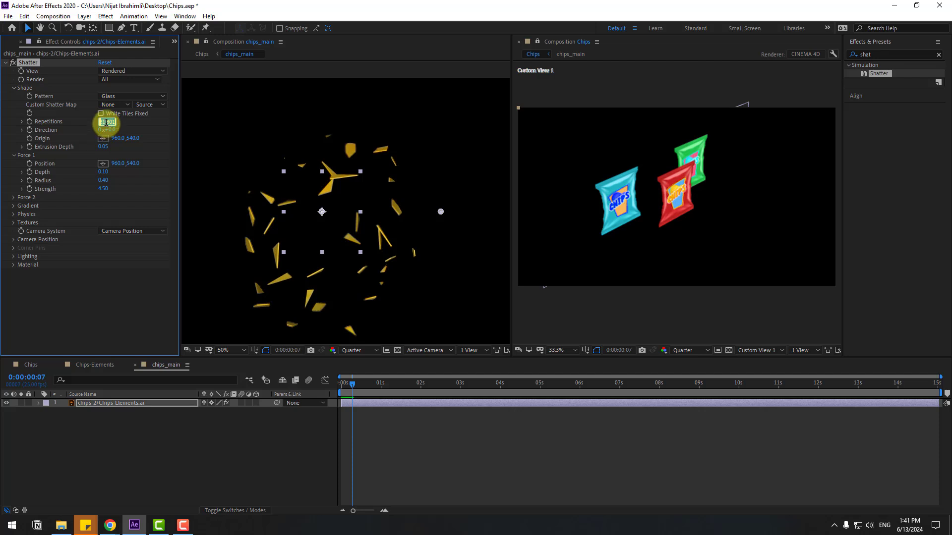
pyautogui.write('50')
pyautogui.press('Return')
# - Return to the first frame, duplicate the chip layer, and rename the upper copy static
pyautogui.moveTo(351, 383); pyautogui.dragTo(225, 405)
pyautogui.hotkey('ctrl', 'd')
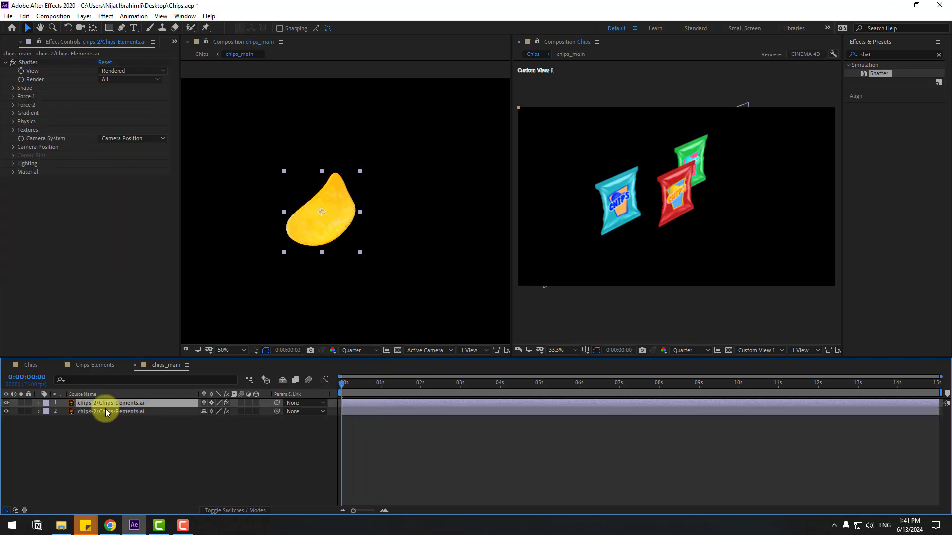
pyautogui.press('Return')
pyautogui.write('st')
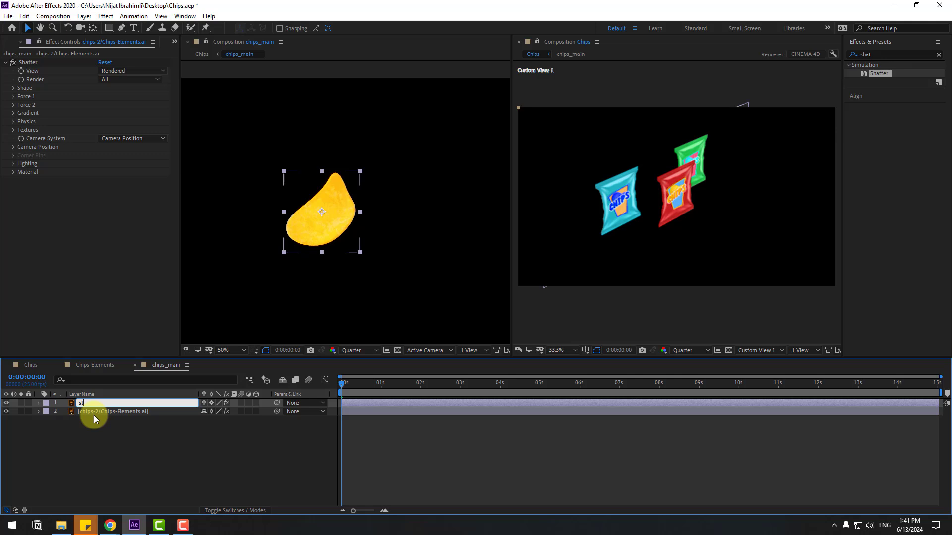
pyautogui.write('atic')
# - Rename the lower chip layer animation
pyautogui.click(122, 410)
pyautogui.press('Return')
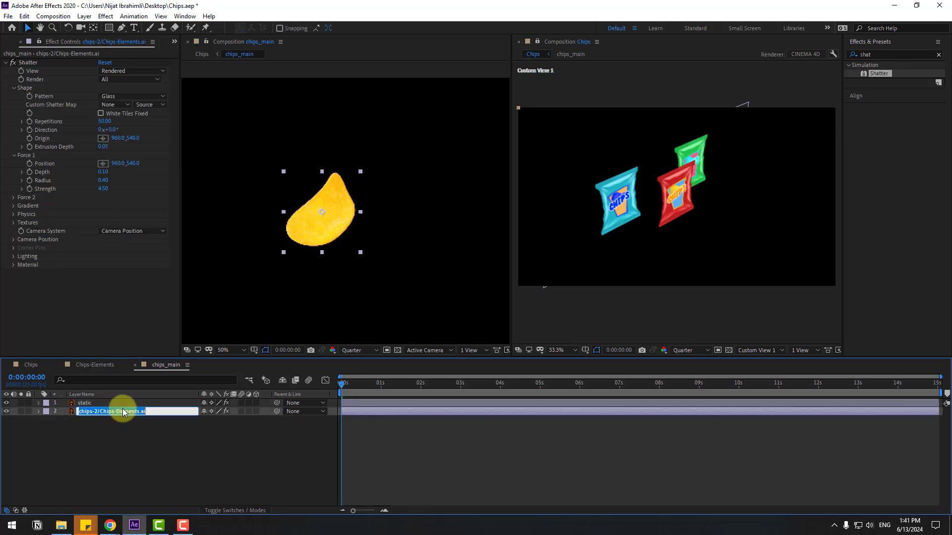
pyautogui.write('animation')
pyautogui.press('Return')
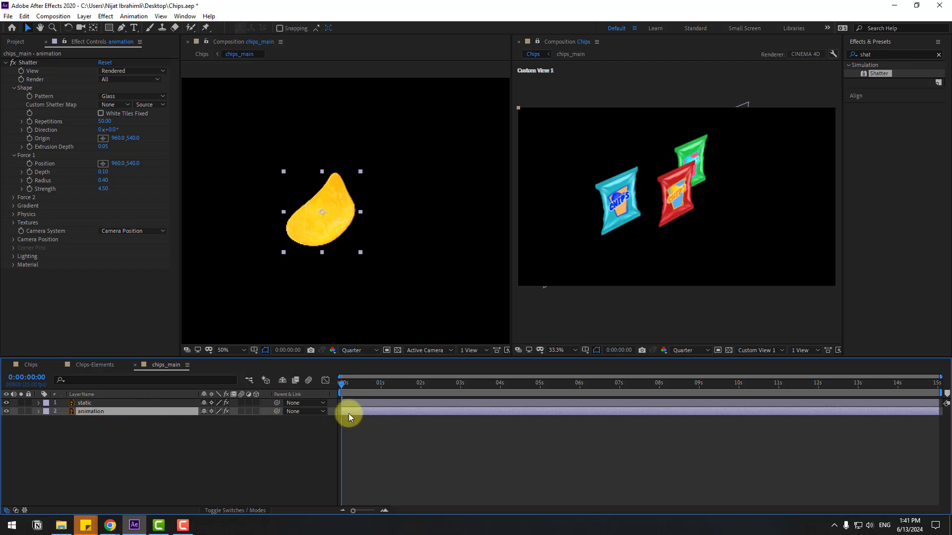
# - Select the static layer, preview its motion, and delete its Shatter effect
pyautogui.click(85, 404)
pyautogui.moveTo(347, 385); pyautogui.dragTo(368, 389)
pyautogui.click(31, 66)
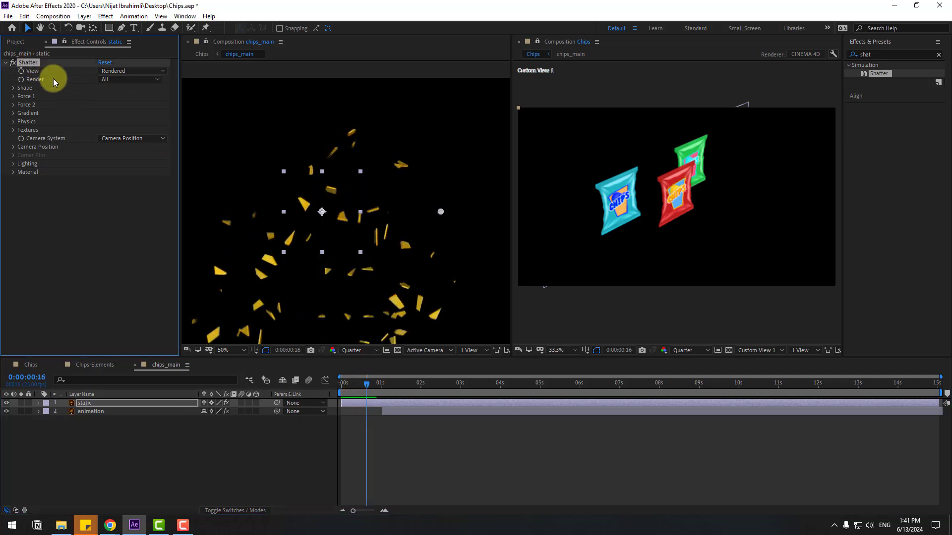
pyautogui.press('Delete')
# - Split the static layer at 0:00:00:19 and delete the part after the split
pyautogui.moveTo(354, 384); pyautogui.dragTo(372, 386)
pyautogui.click(111, 42)
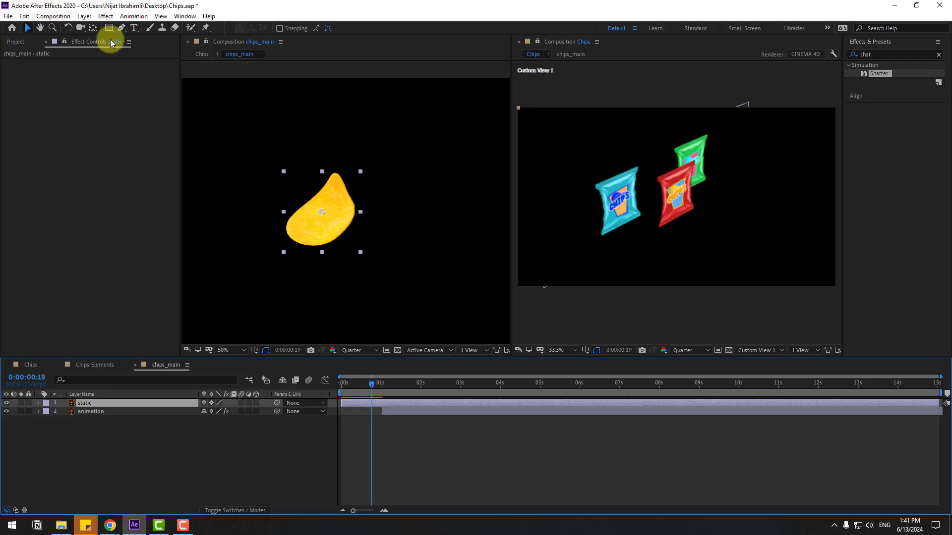
pyautogui.click(25, 17)
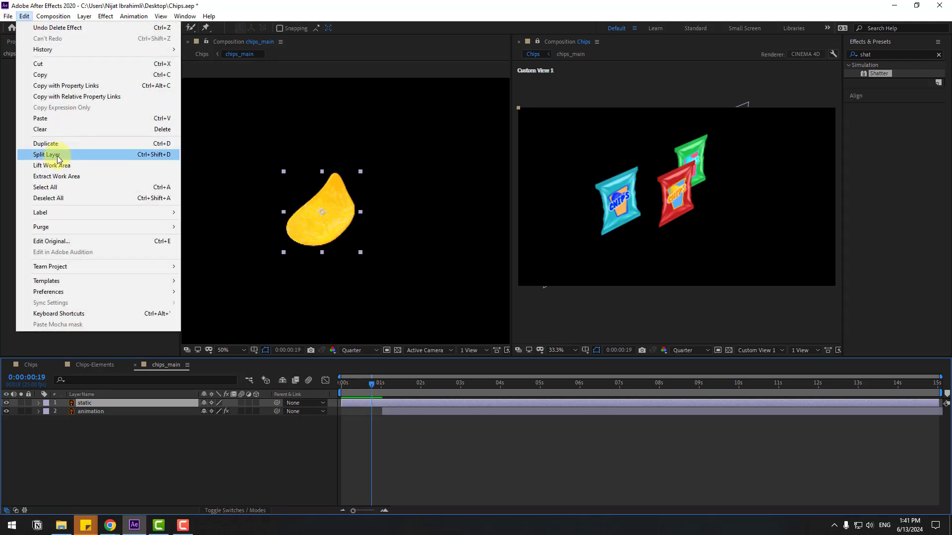
pyautogui.click(145, 154)
pyautogui.press('Delete')
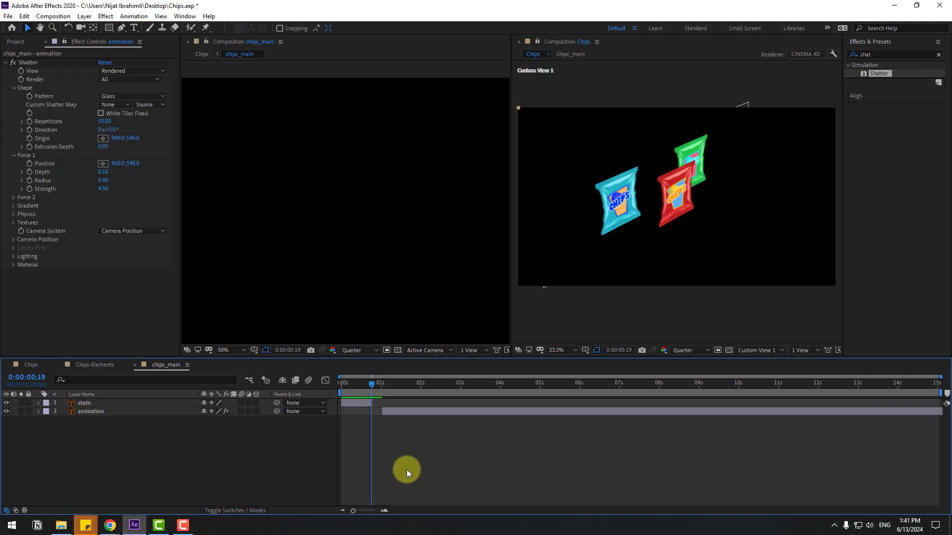
# - Shift the animation layer to start where the static layer ends and preview the shatter
pyautogui.moveTo(366, 387); pyautogui.dragTo(349, 386)
pyautogui.click(98, 413)
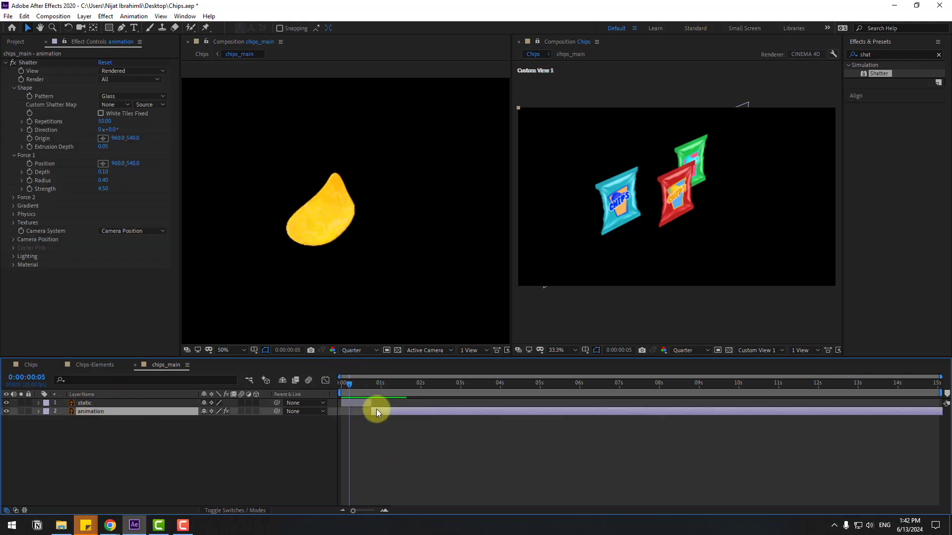
pyautogui.moveTo(345, 379); pyautogui.dragTo(387, 391)
# - In the Chips composition, keyframe the Camera 1 Orbit Null's Position at the first frame and set its Z to -320 at 0:00:02:01
pyautogui.click(29, 365)
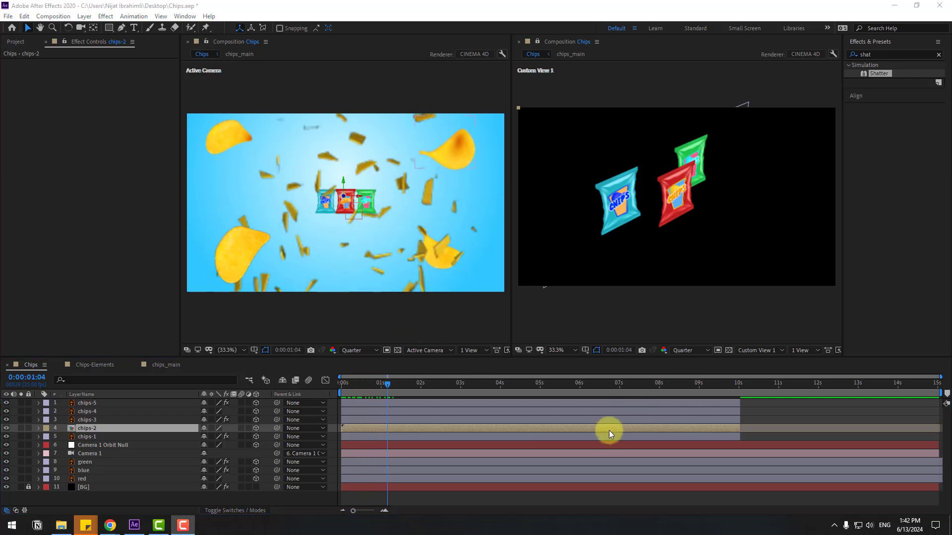
pyautogui.click(101, 447)
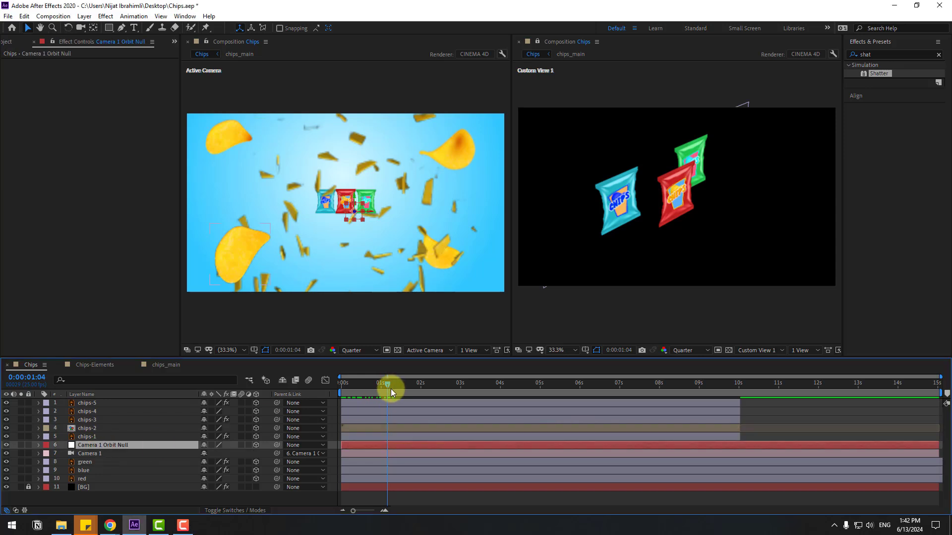
pyautogui.moveTo(379, 386); pyautogui.dragTo(332, 387)
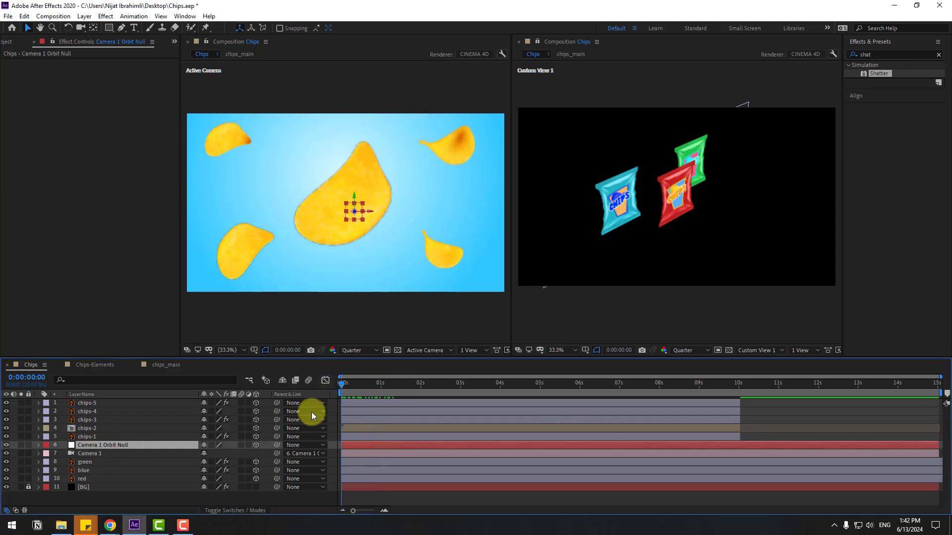
pyautogui.press('p')
pyautogui.click(63, 454)
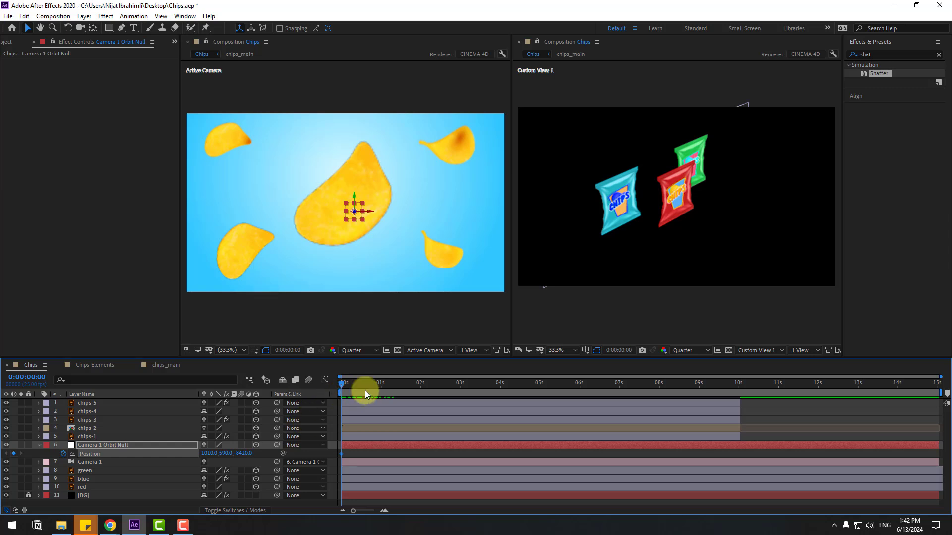
pyautogui.moveTo(358, 387); pyautogui.dragTo(422, 388)
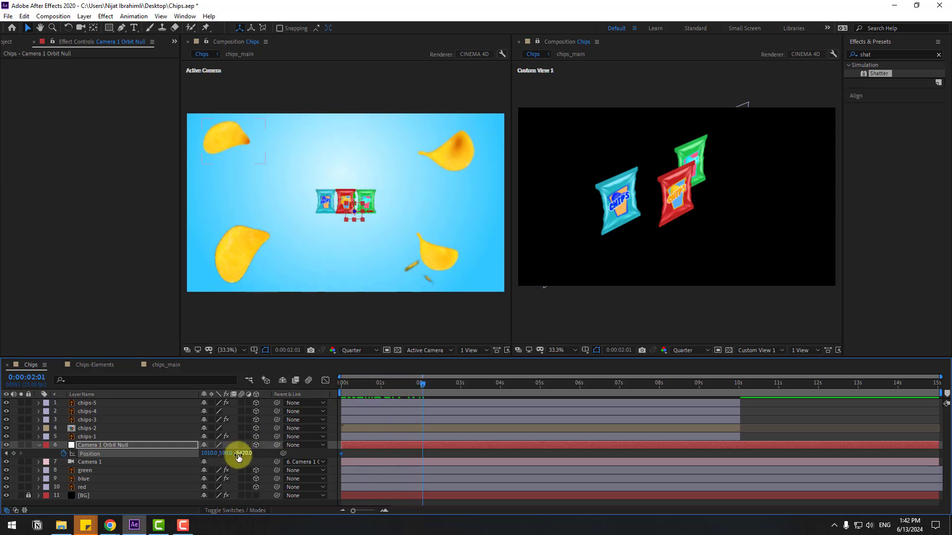
pyautogui.moveTo(242, 455); pyautogui.dragTo(340, 456)
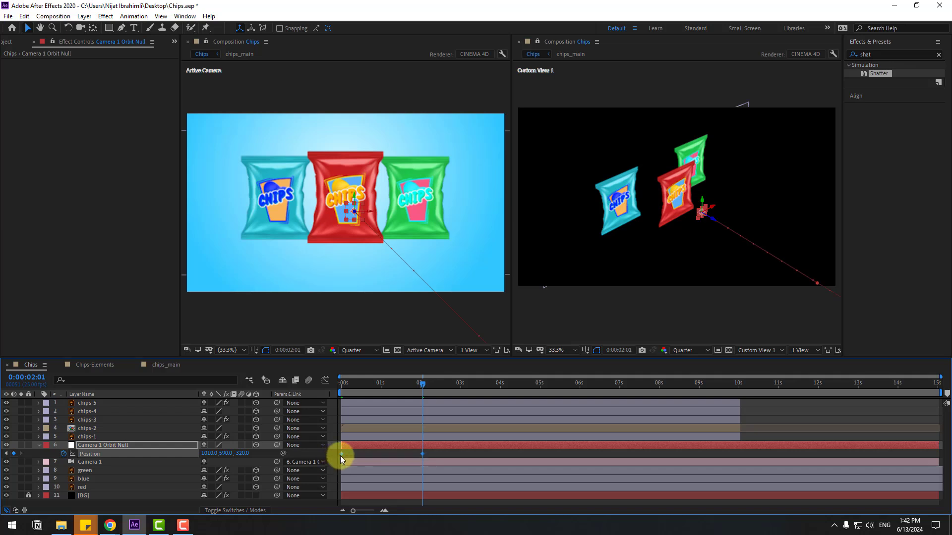
# - Apply Easy Ease to the orbit null's Position keyframes and reshape the speed curve to peak early and slow gradually
pyautogui.rightClick(341, 454)
pyautogui.click(488, 383)
pyautogui.click(325, 379)
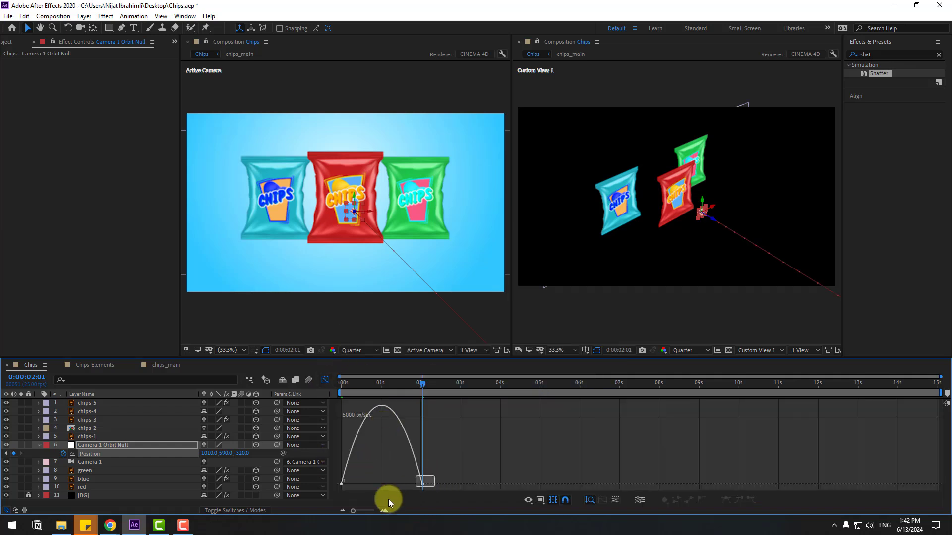
pyautogui.click(401, 481)
pyautogui.moveTo(409, 487); pyautogui.dragTo(390, 485)
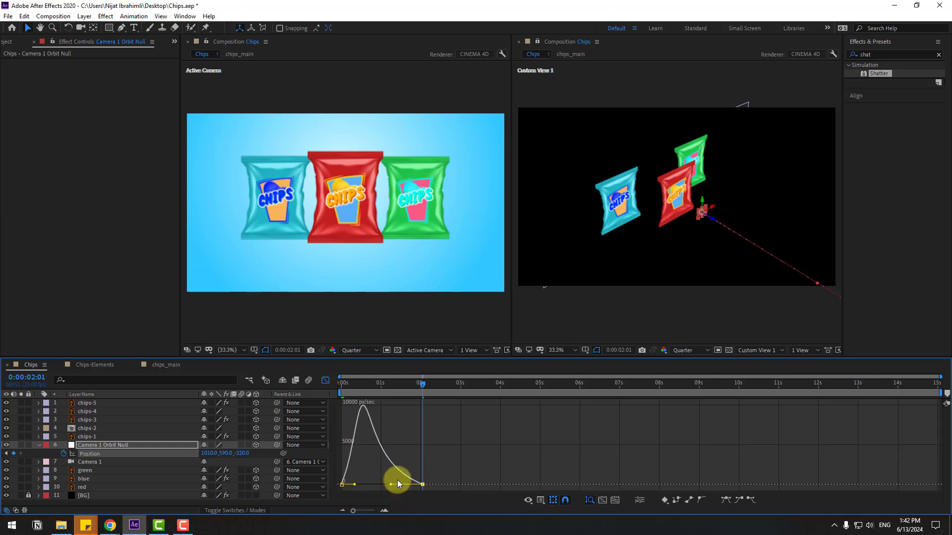
pyautogui.click(358, 377)
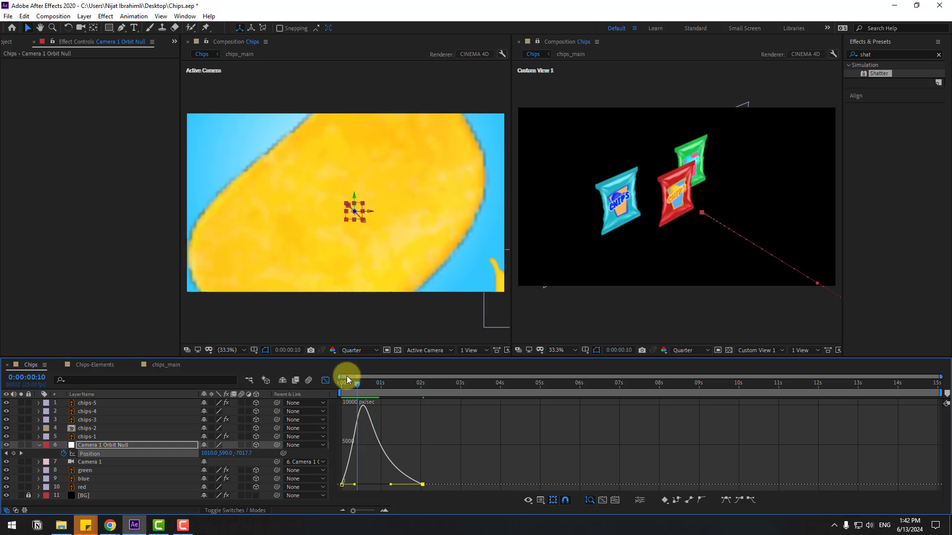
pyautogui.hotkey('shift', 'F3')
# - Shift both orbit null Position keyframes to begin just before 0:00:00:10 and set the first keyframe's outgoing ease influence to about 44%
pyautogui.moveTo(349, 386); pyautogui.dragTo(358, 385)
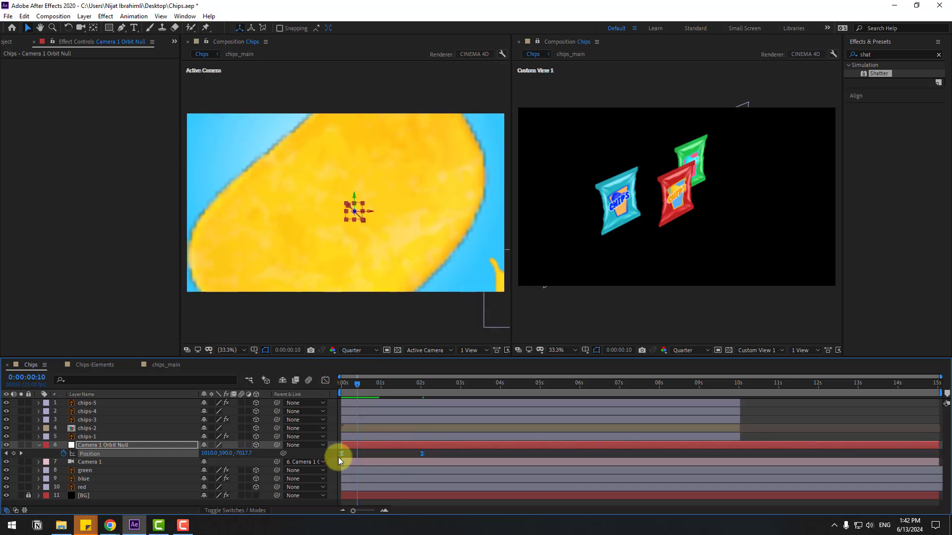
pyautogui.moveTo(342, 455); pyautogui.dragTo(350, 458)
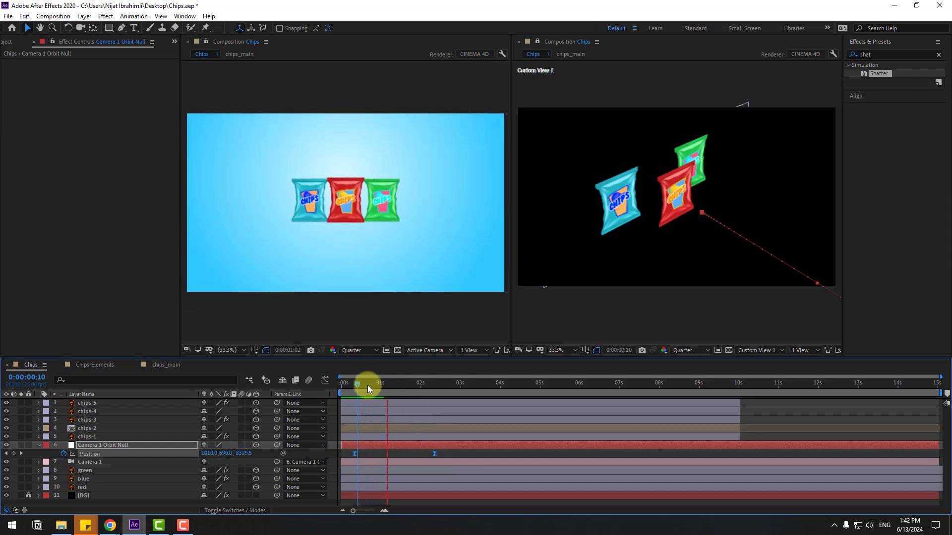
pyautogui.moveTo(367, 385)
pyautogui.mouseDown()
pyautogui.moveTo(356, 385)
pyautogui.moveTo(367, 386)
pyautogui.mouseUp()
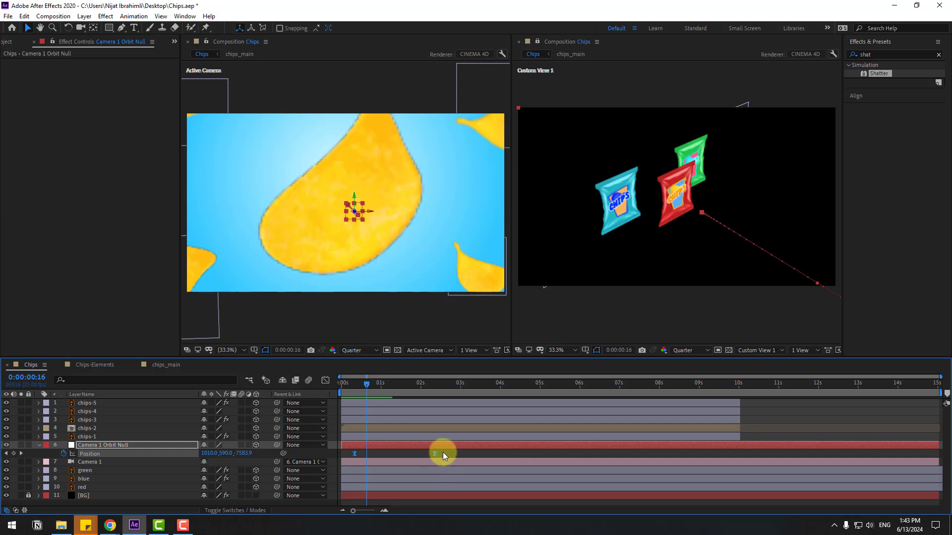
pyautogui.click(325, 380)
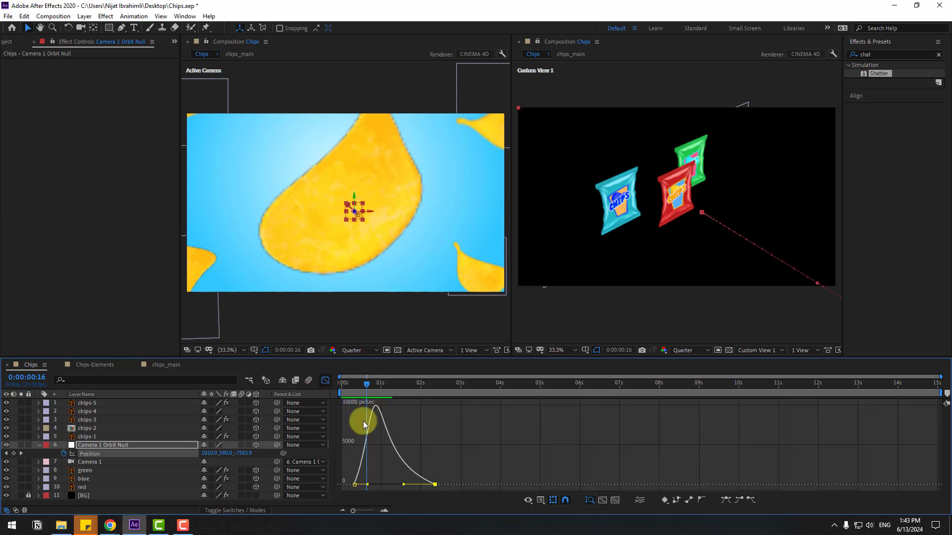
pyautogui.moveTo(369, 487); pyautogui.dragTo(374, 486)
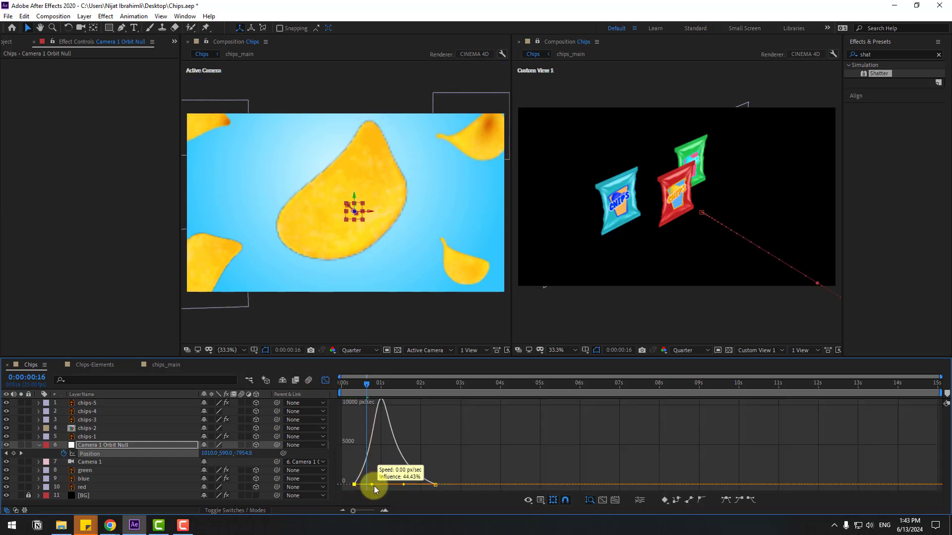
pyautogui.moveTo(368, 382)
pyautogui.mouseDown()
pyautogui.moveTo(379, 382)
pyautogui.moveTo(370, 383)
pyautogui.mouseUp()
pyautogui.click(325, 381)
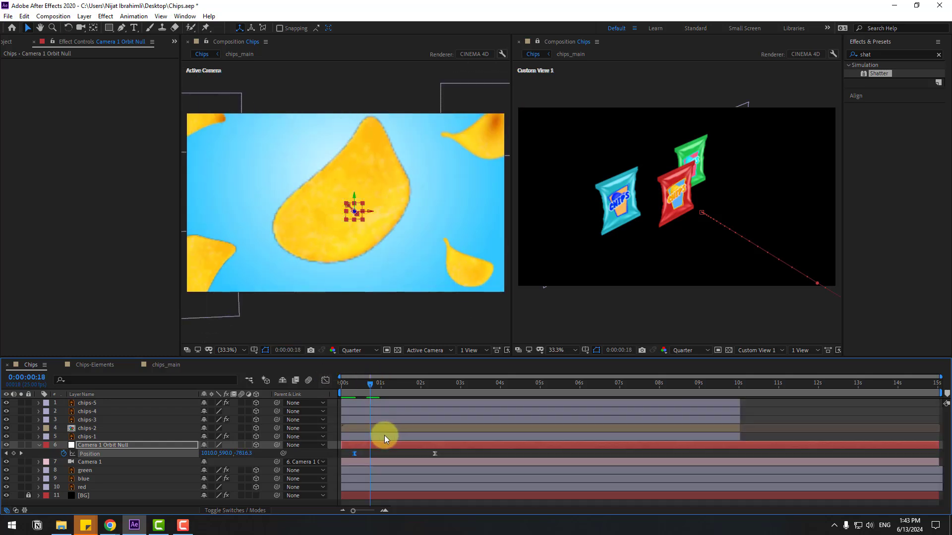
# - Shift the chips-2 layer slightly earlier to match the shatter to the camera move, and preview the animation
pyautogui.click(79, 429)
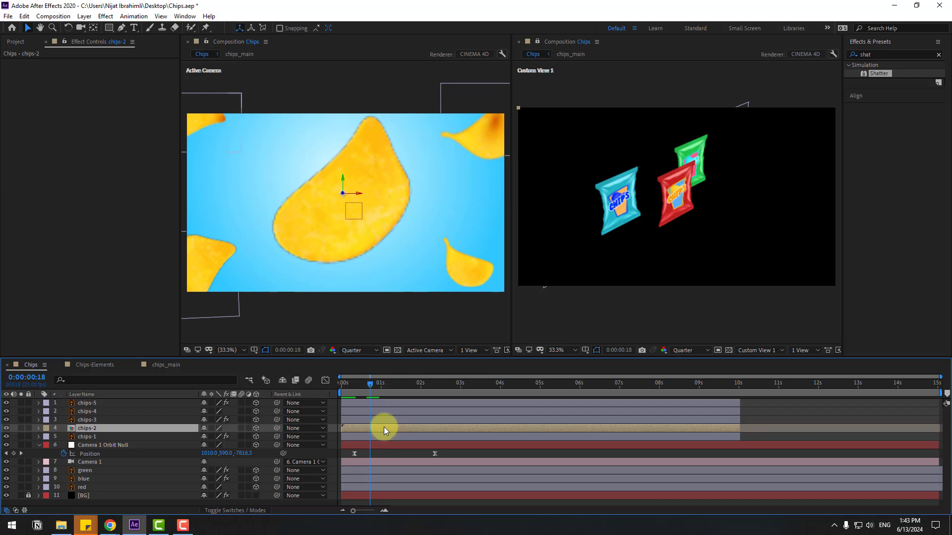
pyautogui.moveTo(382, 428); pyautogui.dragTo(379, 428)
pyautogui.moveTo(361, 382); pyautogui.dragTo(378, 394)
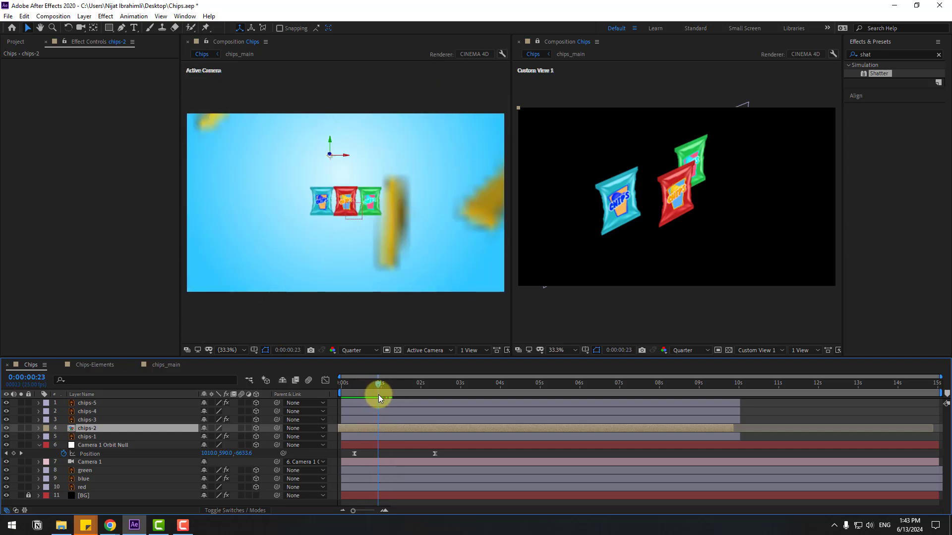
pyautogui.press('space')
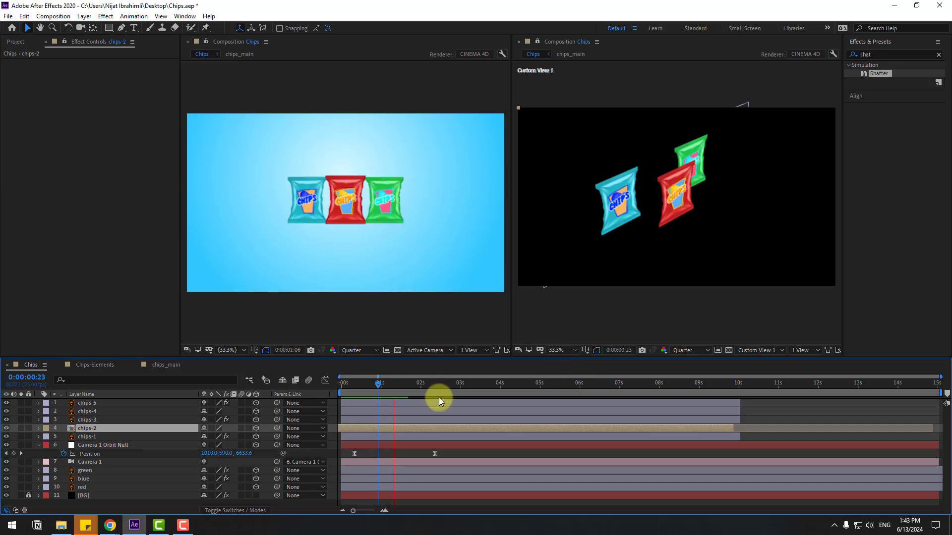
pyautogui.click(358, 385)
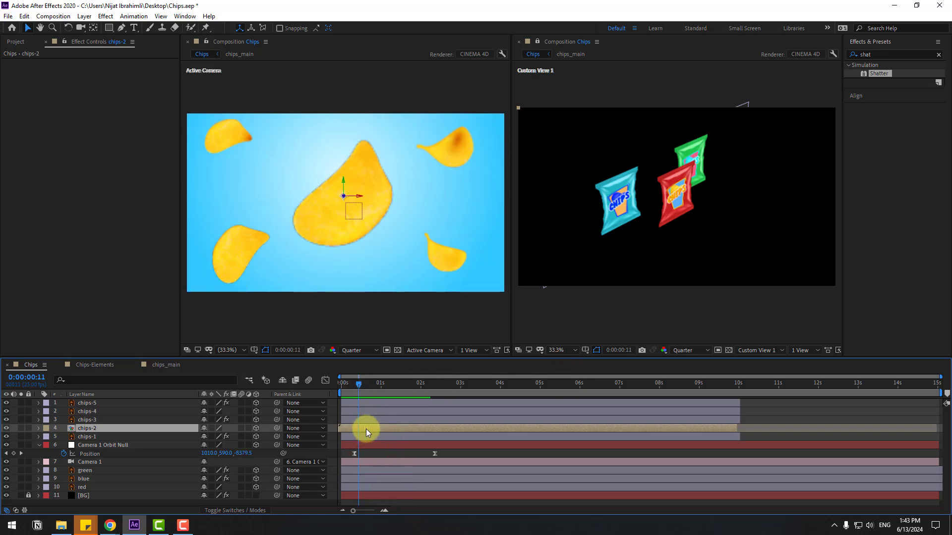
pyautogui.moveTo(356, 383); pyautogui.dragTo(400, 394)
pyautogui.press('space')
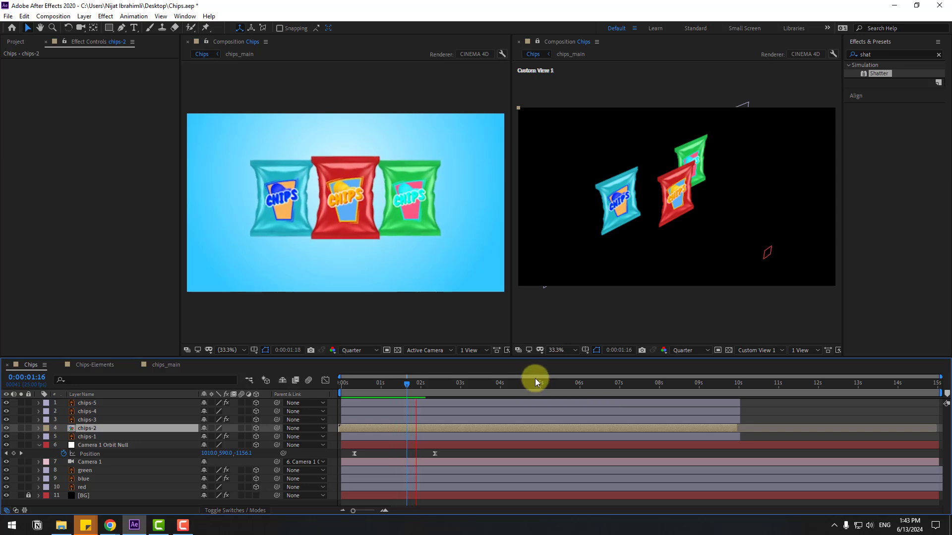
pyautogui.press('space')
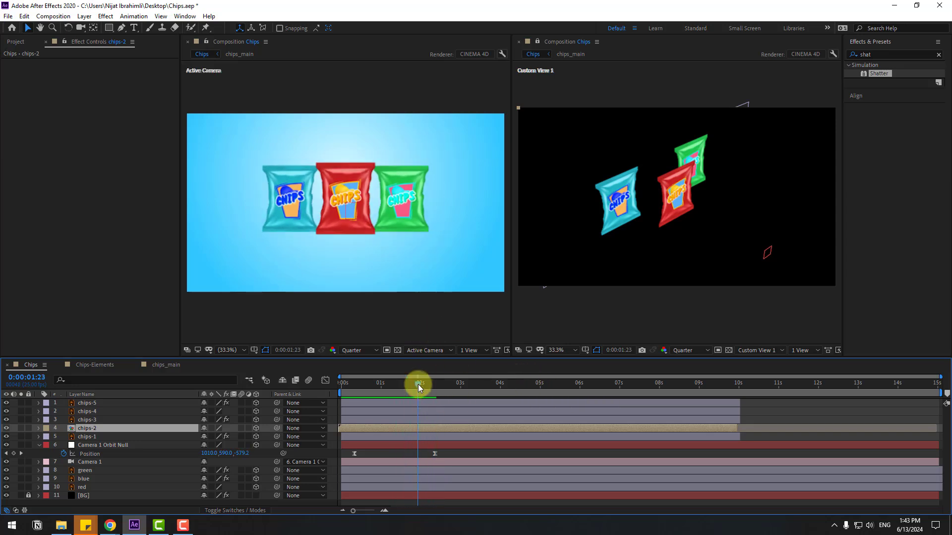
pyautogui.click(419, 384)
# - Apply the Wiggle - position preset to the red bag layer, set its Wiggle Amount to 25 pixels, and preview the motion
pyautogui.click(865, 73)
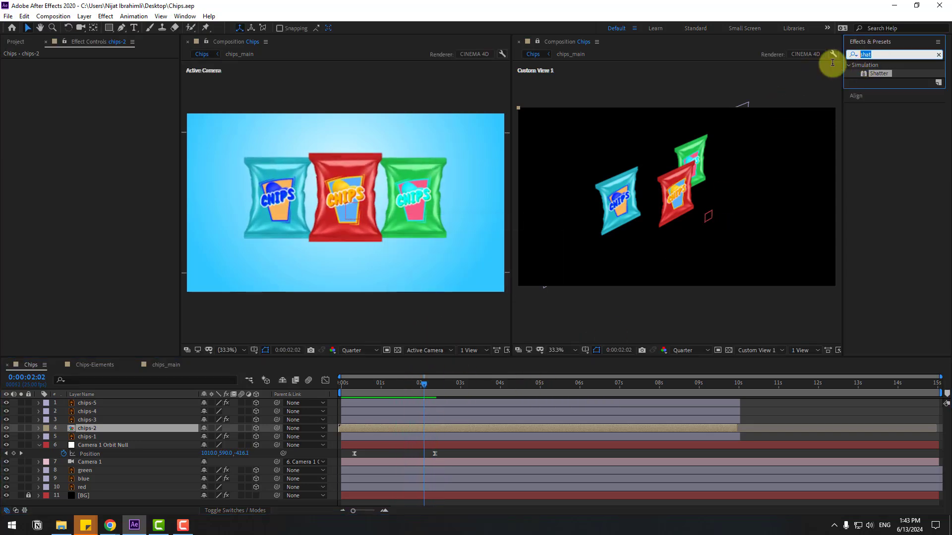
pyautogui.write('wiggle')
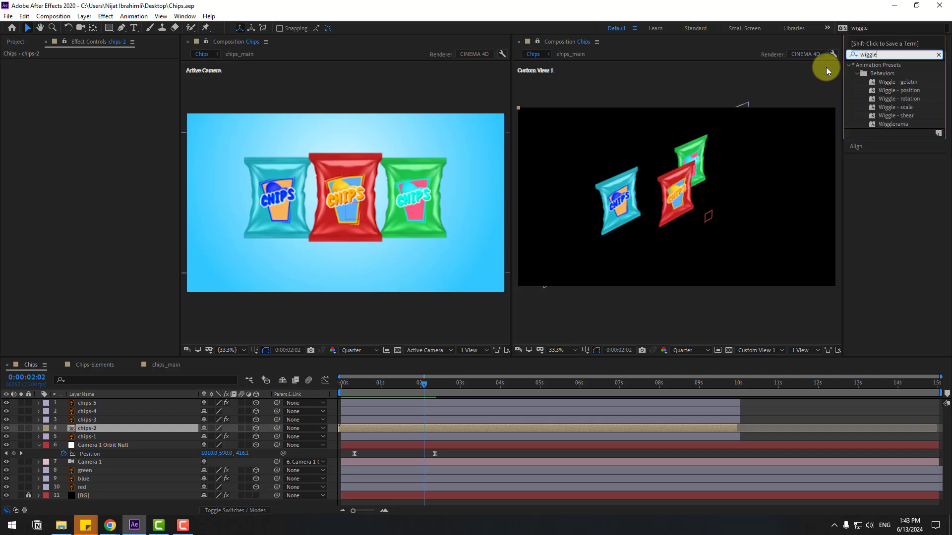
pyautogui.moveTo(898, 91); pyautogui.dragTo(347, 212)
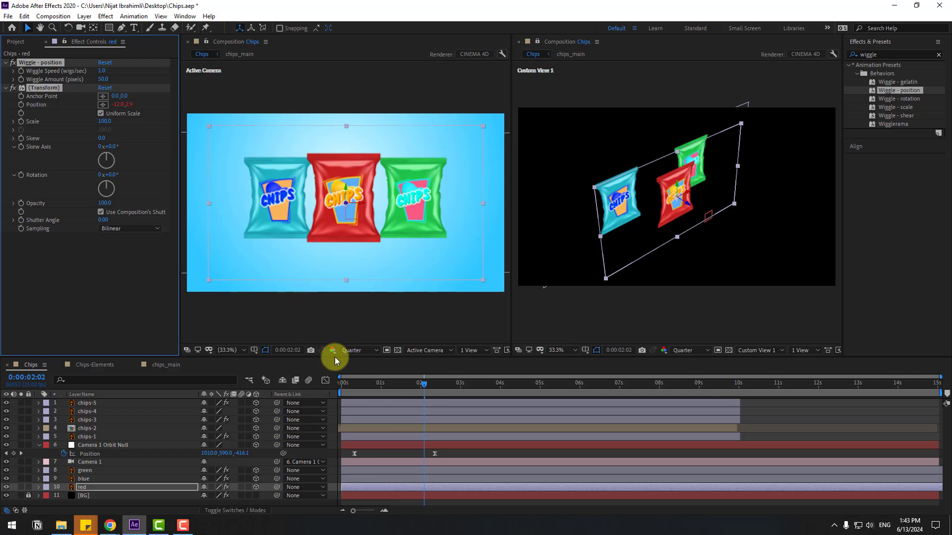
pyautogui.write('25')
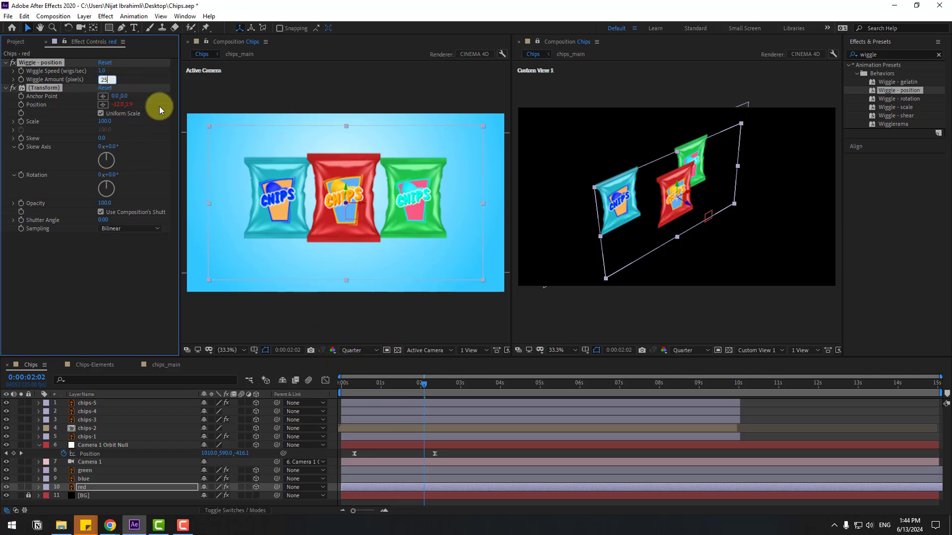
pyautogui.press('Return')
pyautogui.moveTo(409, 385); pyautogui.dragTo(456, 390)
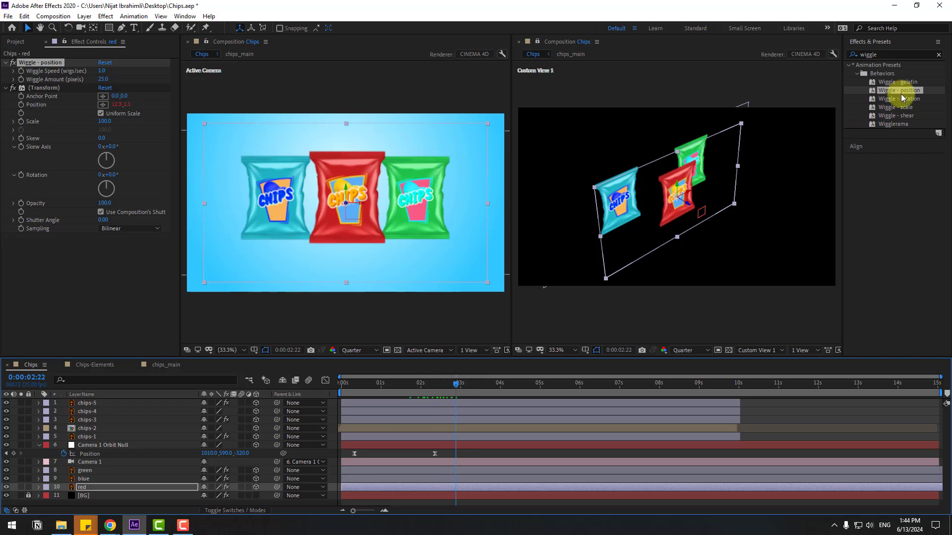
# - Apply Wiggle - position to the blue and green bag layers with a Wiggle Amount of 25 pixels each, and preview
pyautogui.moveTo(910, 94); pyautogui.dragTo(79, 479)
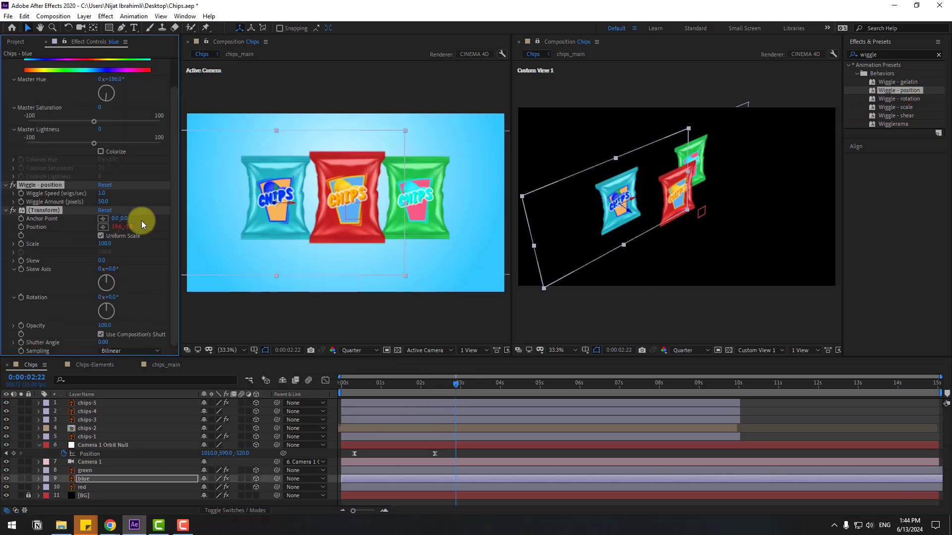
pyautogui.write('25')
pyautogui.press('Return')
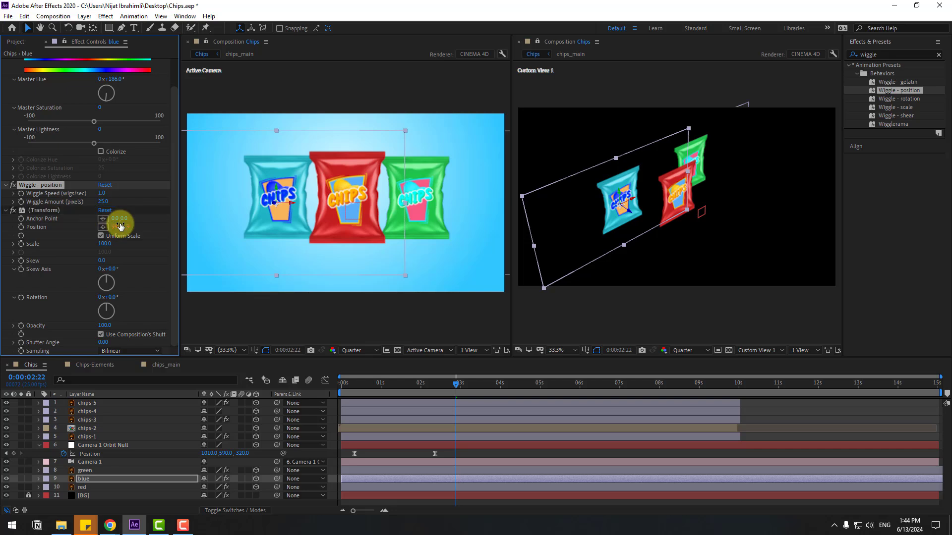
pyautogui.moveTo(901, 95); pyautogui.dragTo(85, 472)
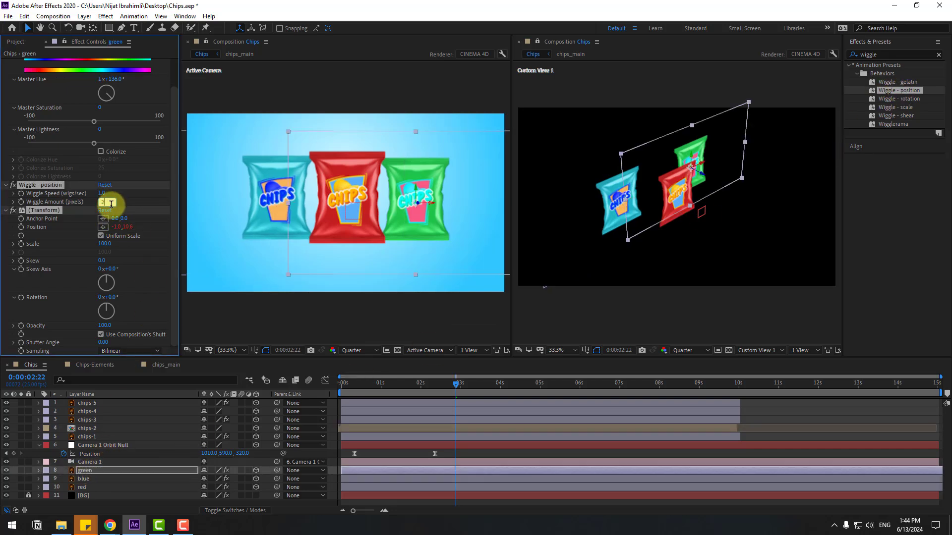
pyautogui.moveTo(402, 384); pyautogui.dragTo(466, 386)
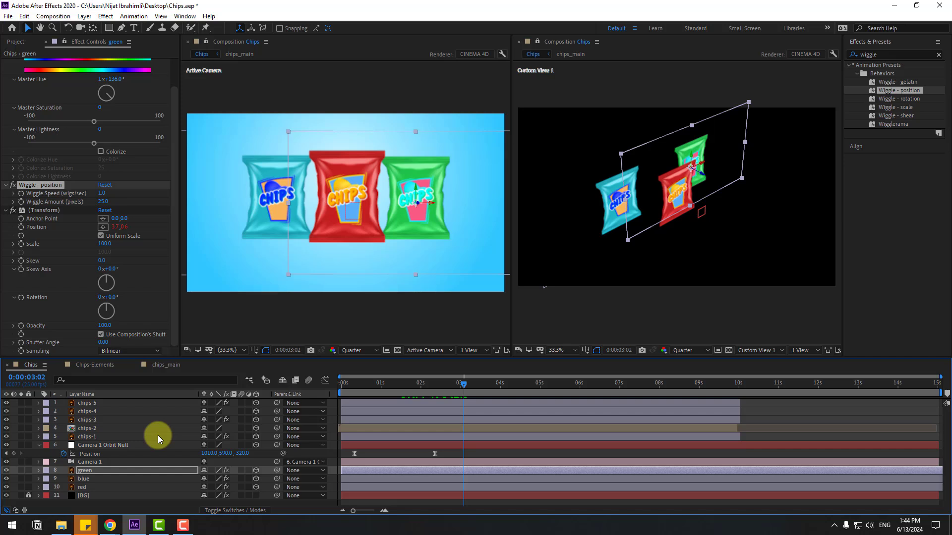
# - At 0:00:03:00, move the green and blue bags behind the red one with Position X values of 983 and 950
pyautogui.keyDown('ctrl'); pyautogui.click(84, 479); pyautogui.keyUp('ctrl')
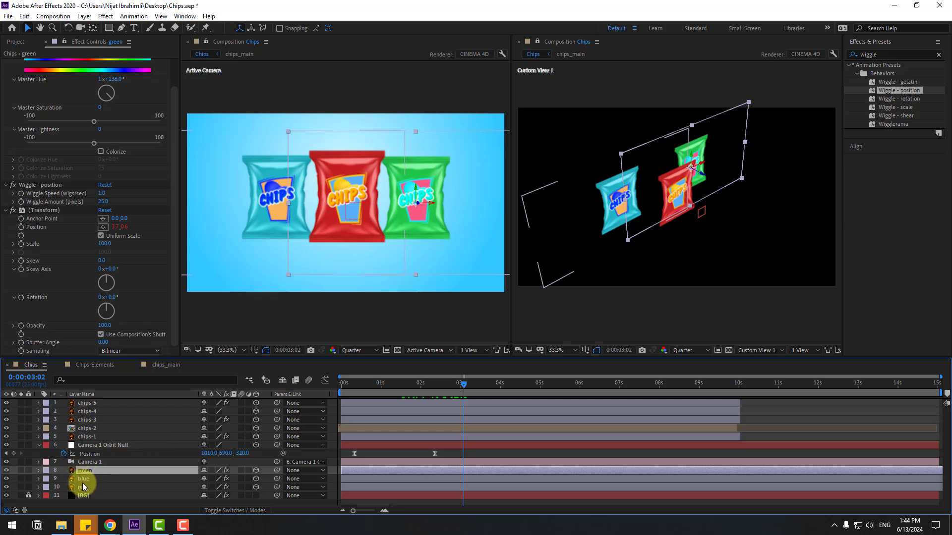
pyautogui.moveTo(424, 383); pyautogui.dragTo(460, 385)
pyautogui.press('p')
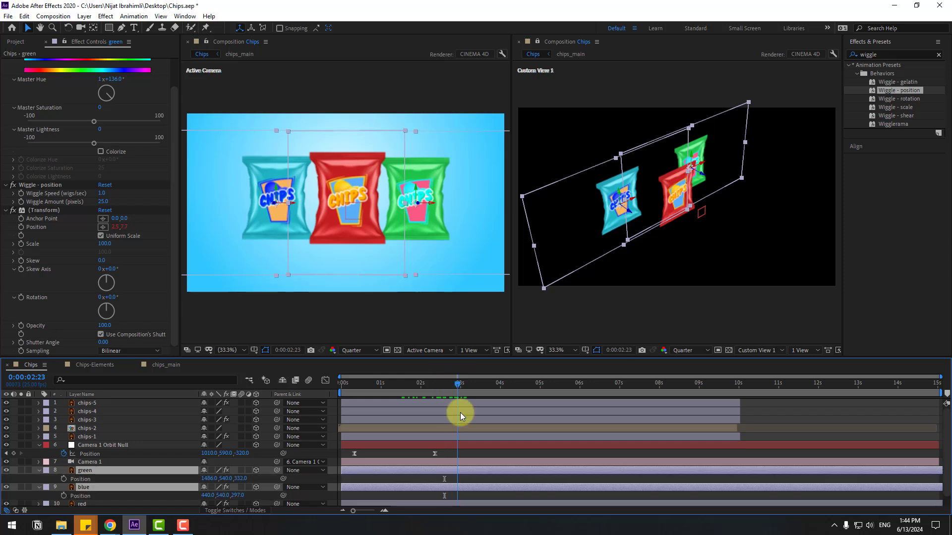
pyautogui.click(466, 454)
pyautogui.click(116, 473)
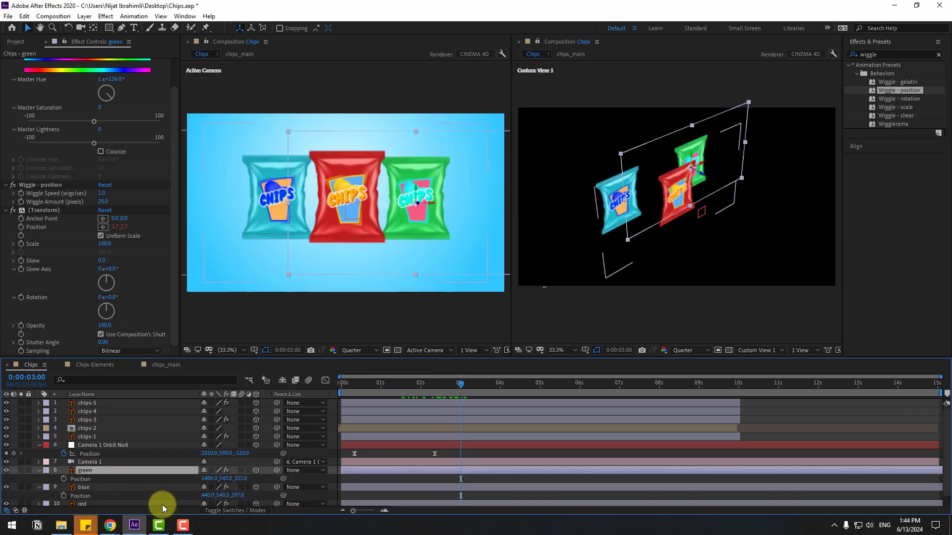
pyautogui.moveTo(209, 480); pyautogui.dragTo(3, 485)
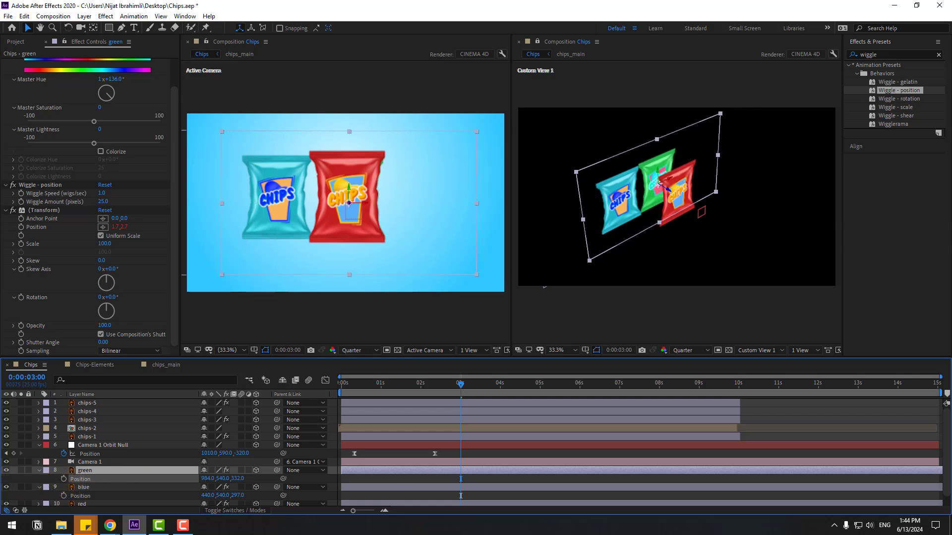
pyautogui.click(141, 491)
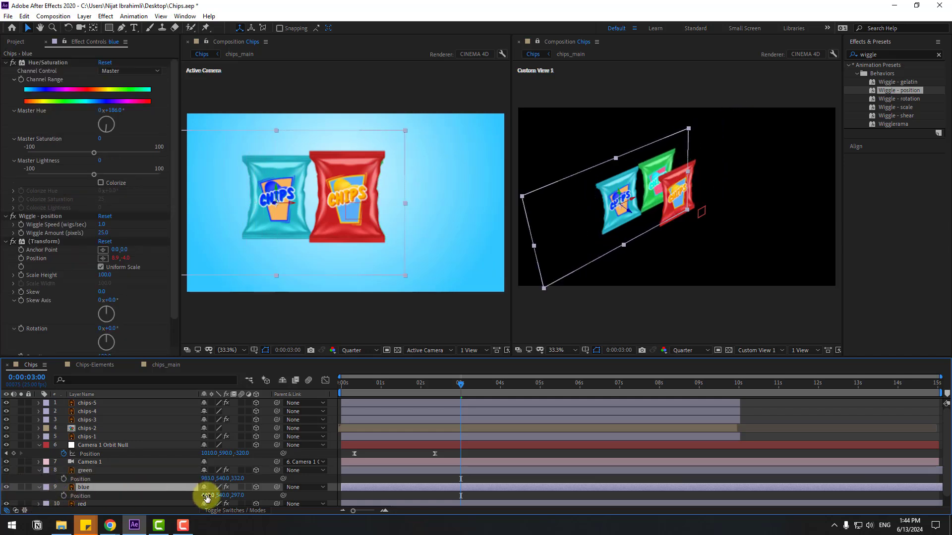
pyautogui.moveTo(207, 499); pyautogui.dragTo(439, 476)
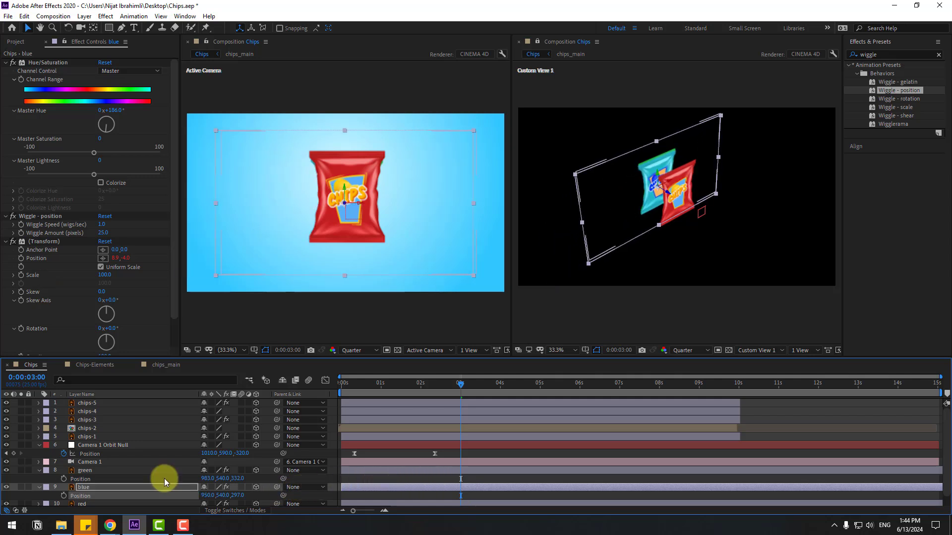
# - Keyframe both bags' Position at 0:00:03:00, and at 0:00:04:00 set X to 1547 for green and 418 for blue
pyautogui.click(64, 479)
pyautogui.keyDown('shift'); pyautogui.click(63, 496); pyautogui.keyUp('shift')
pyautogui.click(66, 498)
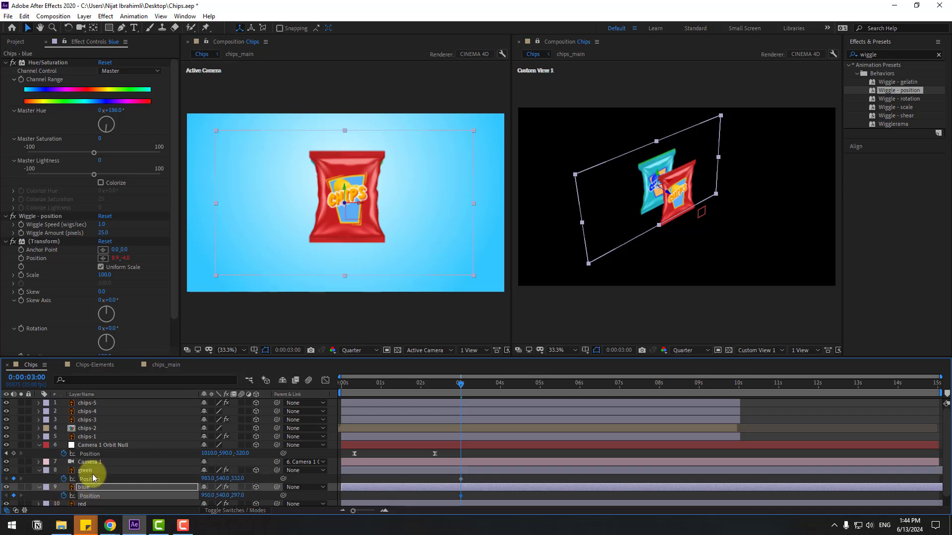
pyautogui.moveTo(473, 383); pyautogui.dragTo(501, 388)
pyautogui.click(361, 476)
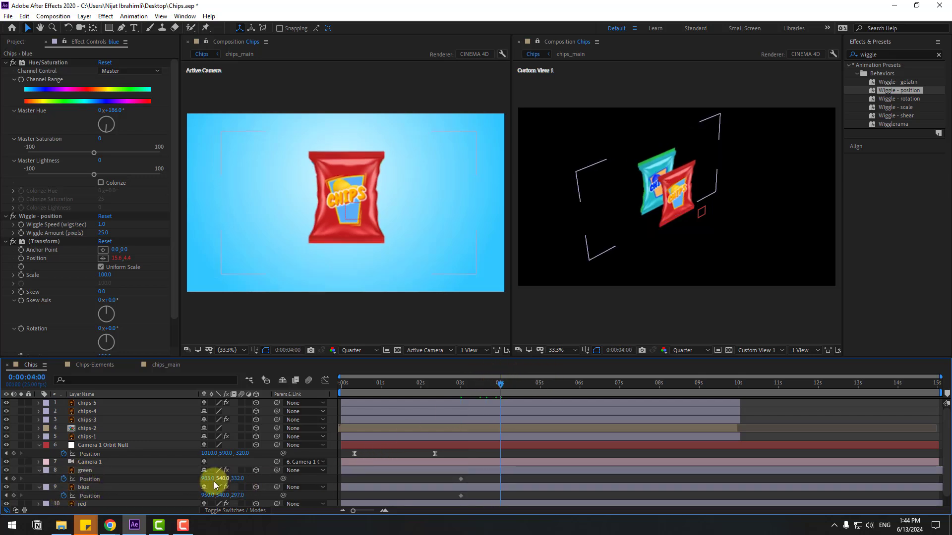
pyautogui.moveTo(213, 479); pyautogui.dragTo(463, 466)
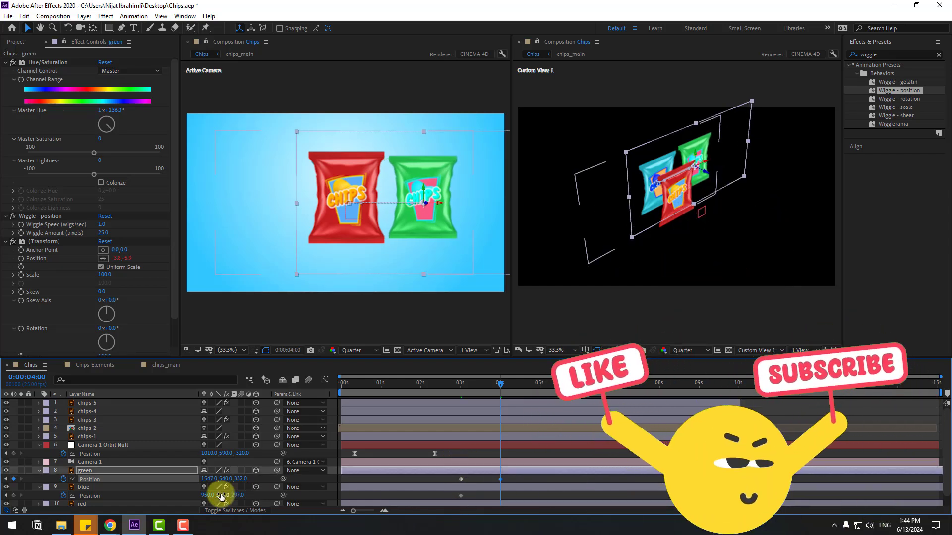
pyautogui.moveTo(206, 495); pyautogui.dragTo(1, 494)
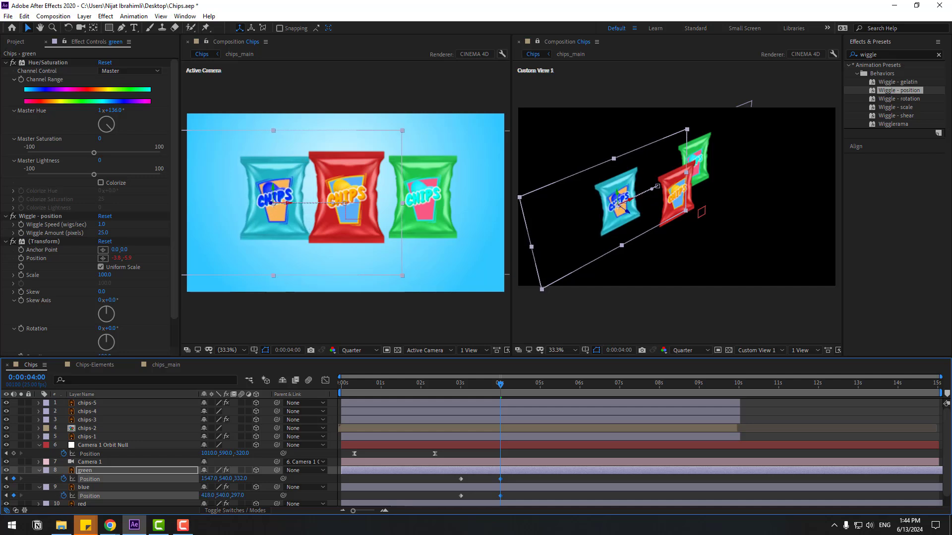
# - Apply Easy Ease to the green and blue Position keyframes and preview from a work area starting just before 0:00:03:00
pyautogui.click(509, 488)
pyautogui.keyDown('shift'); pyautogui.click(501, 479); pyautogui.keyUp('shift')
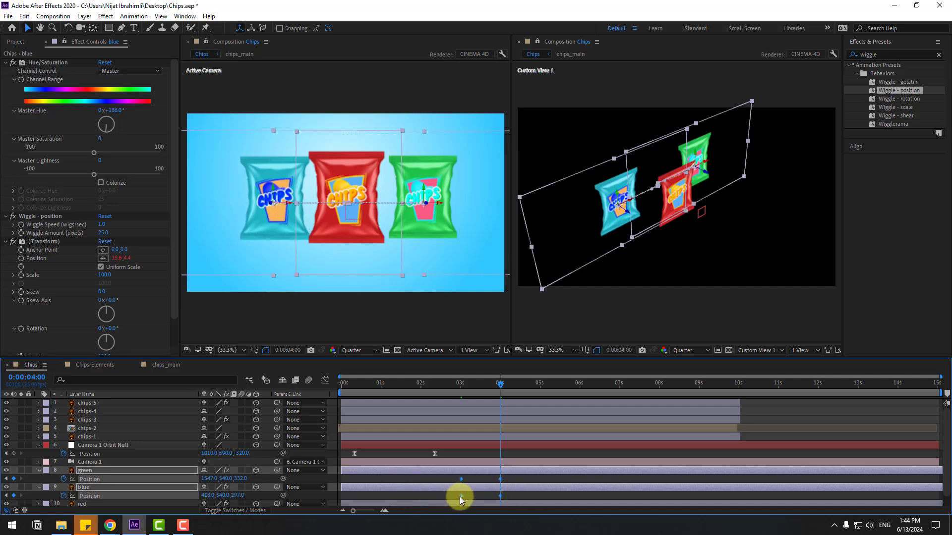
pyautogui.rightClick(460, 497)
pyautogui.moveTo(520, 489)
pyautogui.click(630, 424)
pyautogui.click(537, 478)
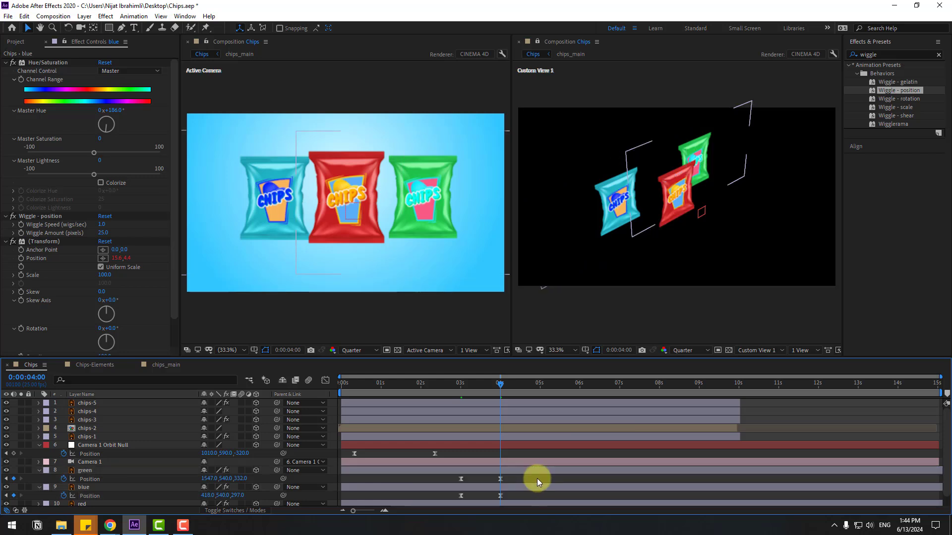
pyautogui.moveTo(339, 392); pyautogui.dragTo(445, 395)
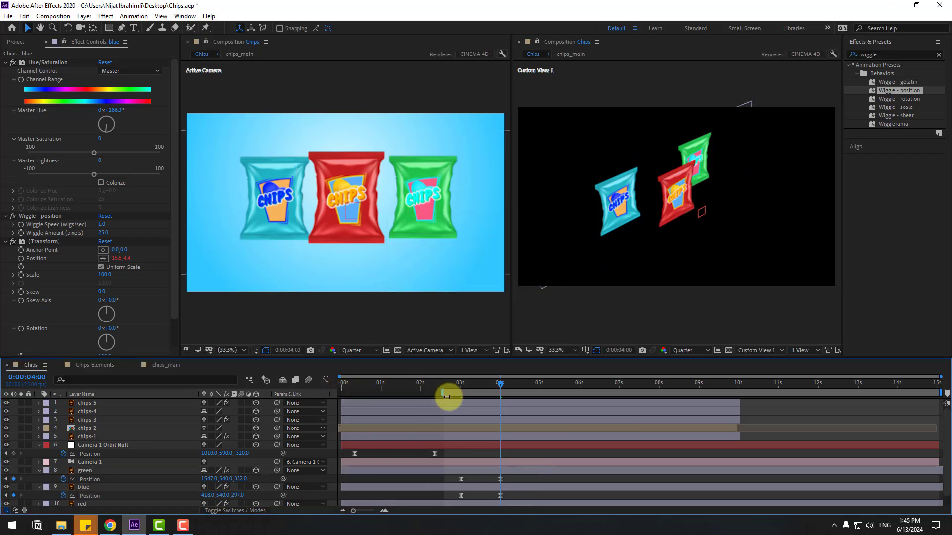
pyautogui.press('space')
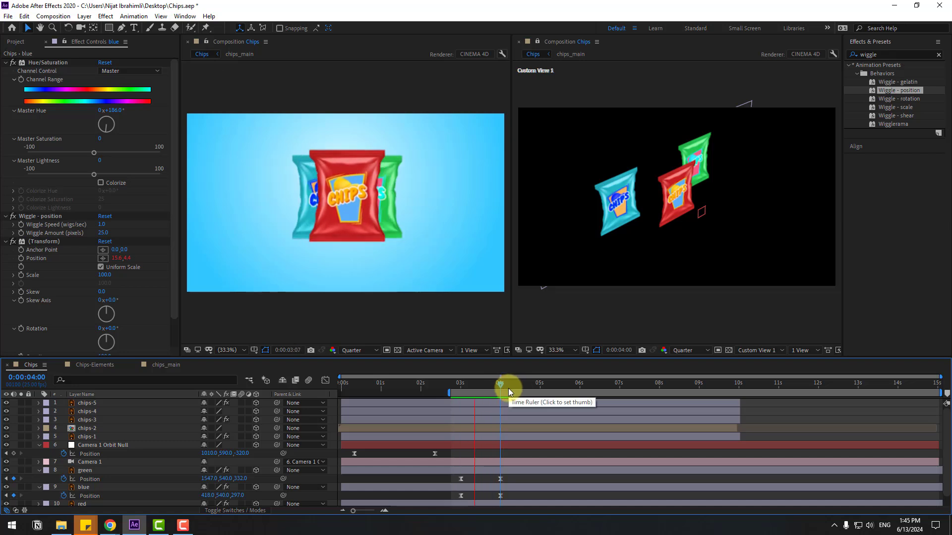
# - Reshape the green and blue Position speed curves into a sharper mid-move peak with softer ends, and preview the motion
pyautogui.moveTo(506, 385)
pyautogui.mouseDown()
pyautogui.moveTo(457, 385)
pyautogui.moveTo(499, 384)
pyautogui.mouseUp()
pyautogui.moveTo(494, 478); pyautogui.dragTo(514, 502)
pyautogui.click(325, 380)
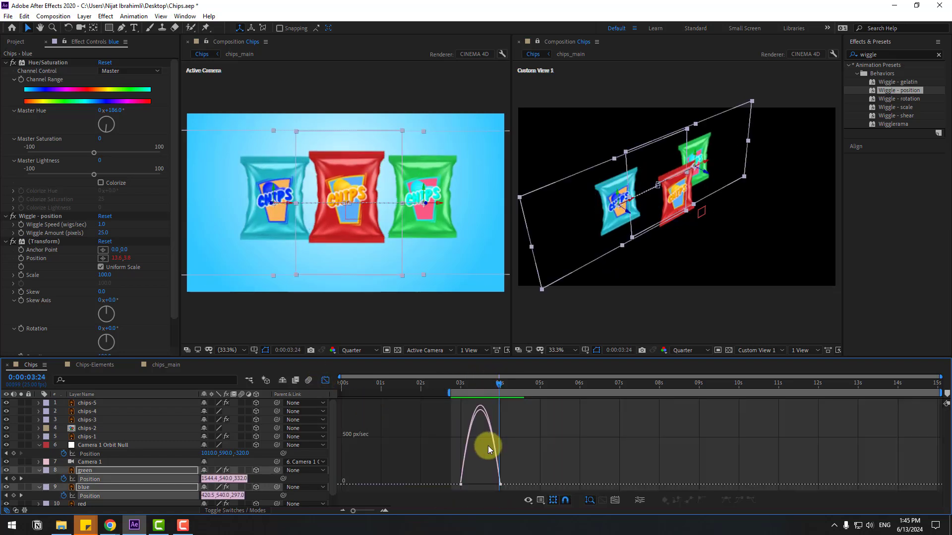
pyautogui.scroll(3, 488, 446)
pyautogui.moveTo(347, 458); pyautogui.dragTo(480, 482)
pyautogui.click(489, 482)
pyautogui.press('space')
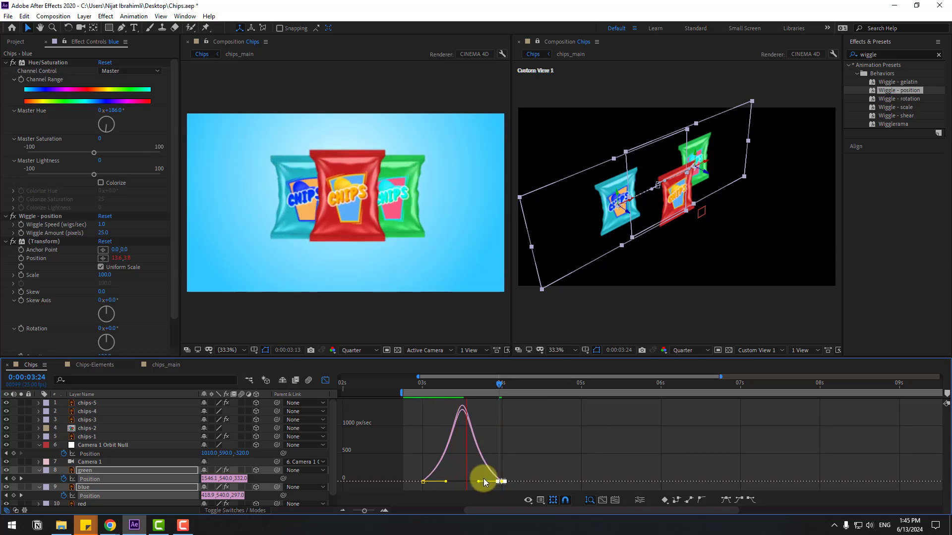
pyautogui.press('space')
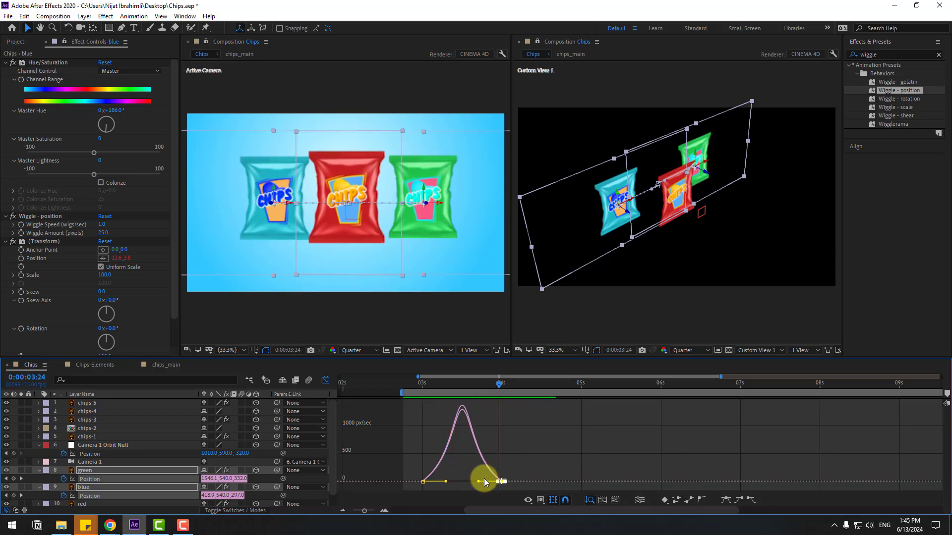
pyautogui.press('space')
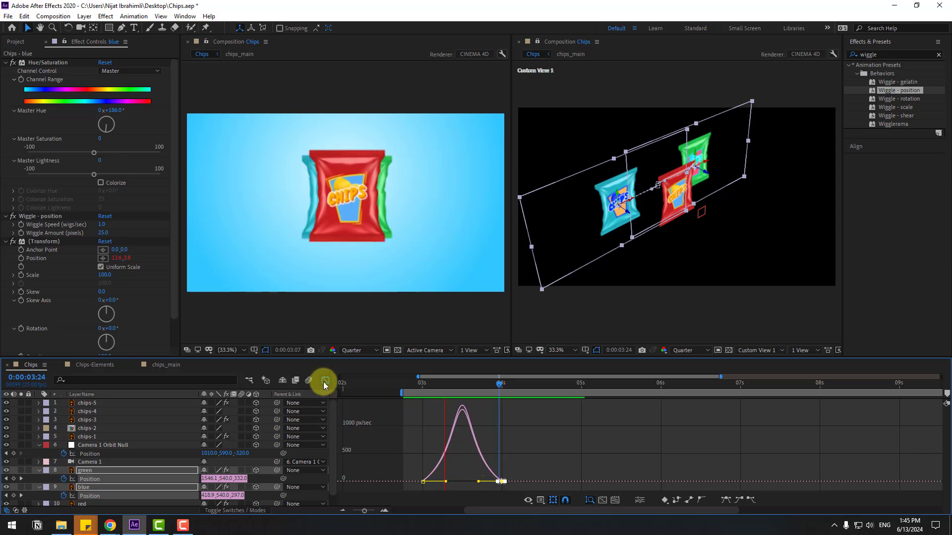
# - Add the expression wiggle(1,6) to the green bag's Z Rotation and scrub through the motion
pyautogui.click(325, 382)
pyautogui.moveTo(478, 382); pyautogui.dragTo(419, 389)
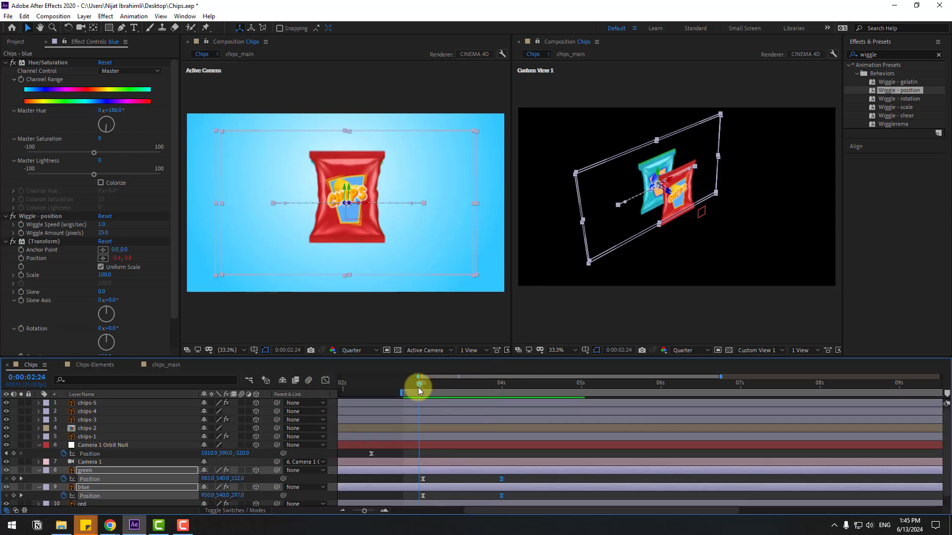
pyautogui.hotkey('shift', 'r')
pyautogui.scroll(-2, 445, 438)
pyautogui.click(466, 442)
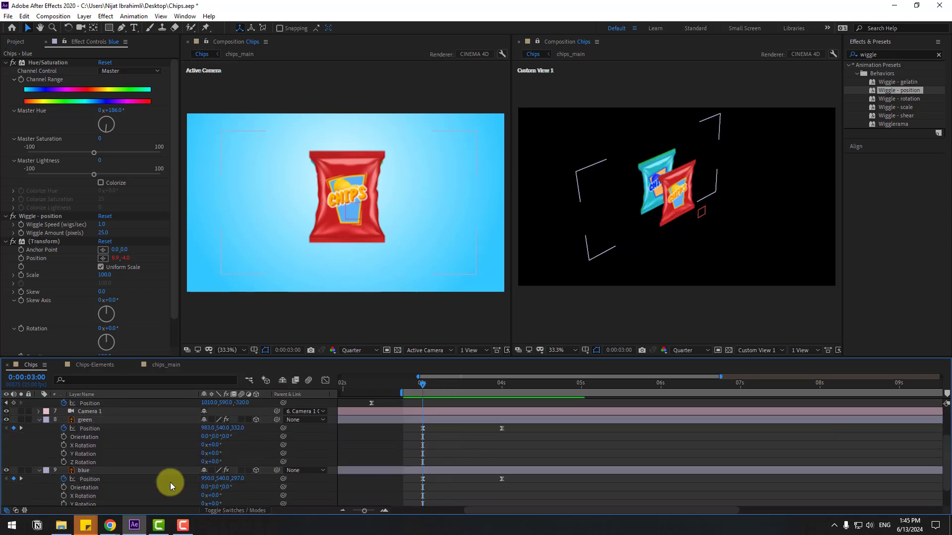
pyautogui.keyDown('alt'); pyautogui.click(64, 462); pyautogui.keyUp('alt')
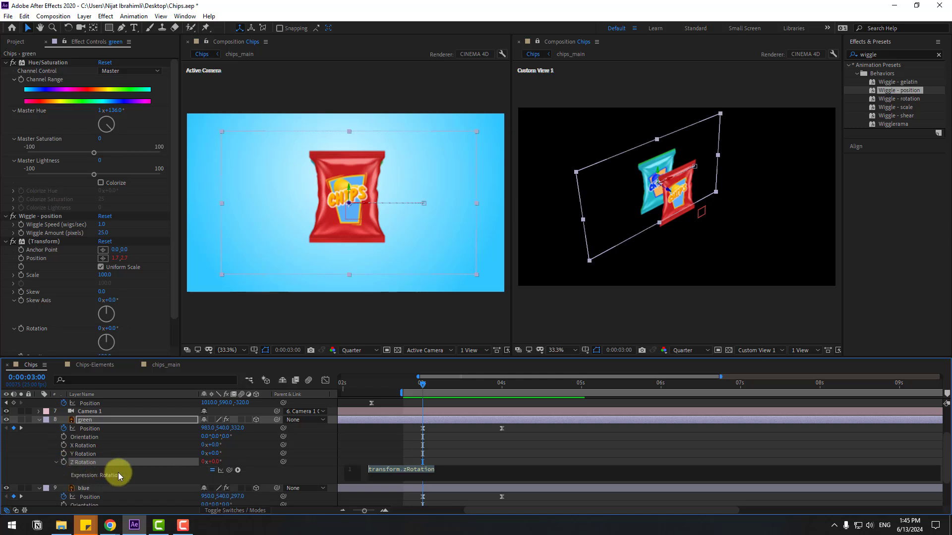
pyautogui.write('wiggle(1,6')
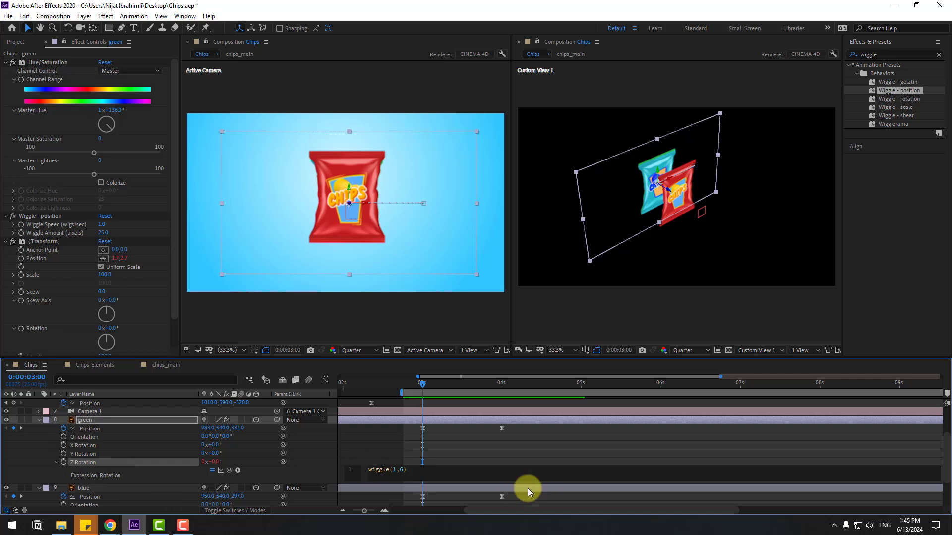
pyautogui.click(418, 463)
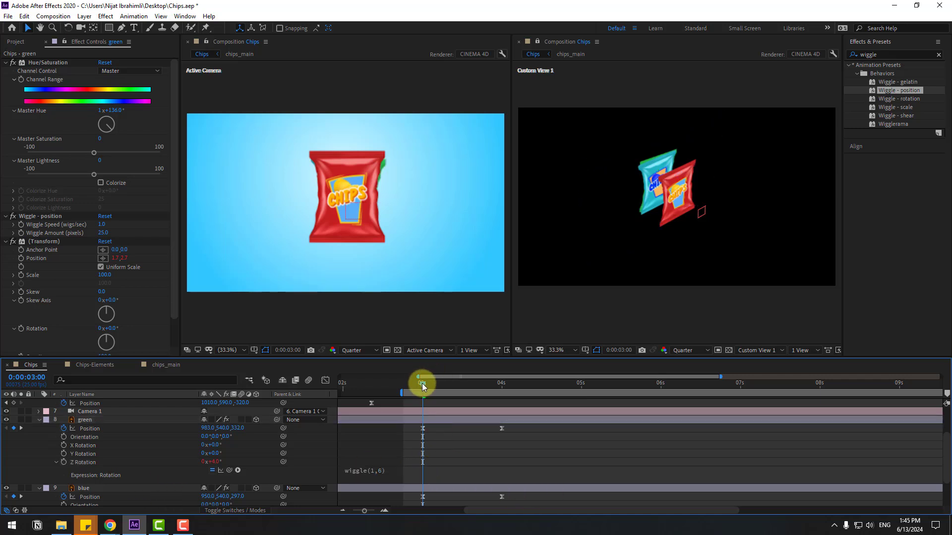
pyautogui.moveTo(432, 384); pyautogui.dragTo(551, 387)
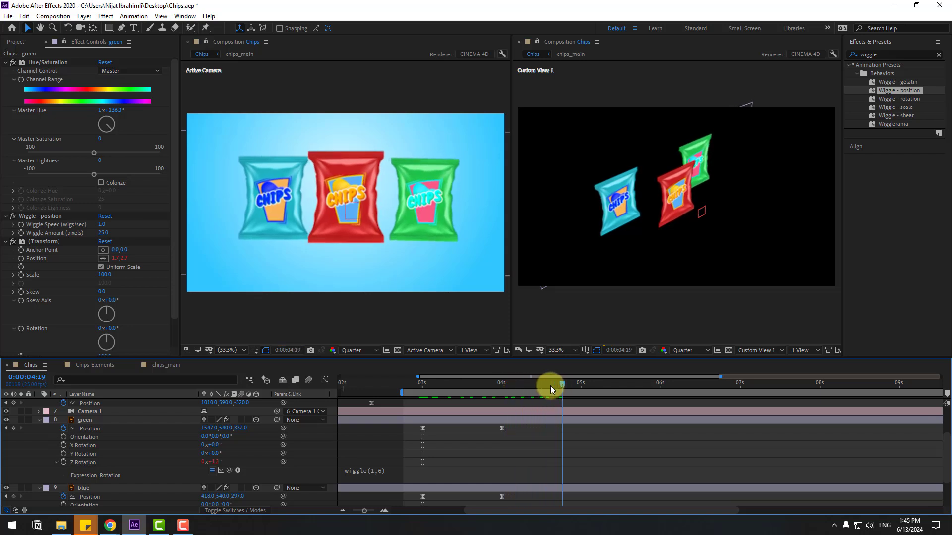
# - Copy the wiggle(1,6) expression to the blue bag's Z Rotation and preview the animation
pyautogui.click(374, 472)
pyautogui.hotkey('ctrl', 'c')
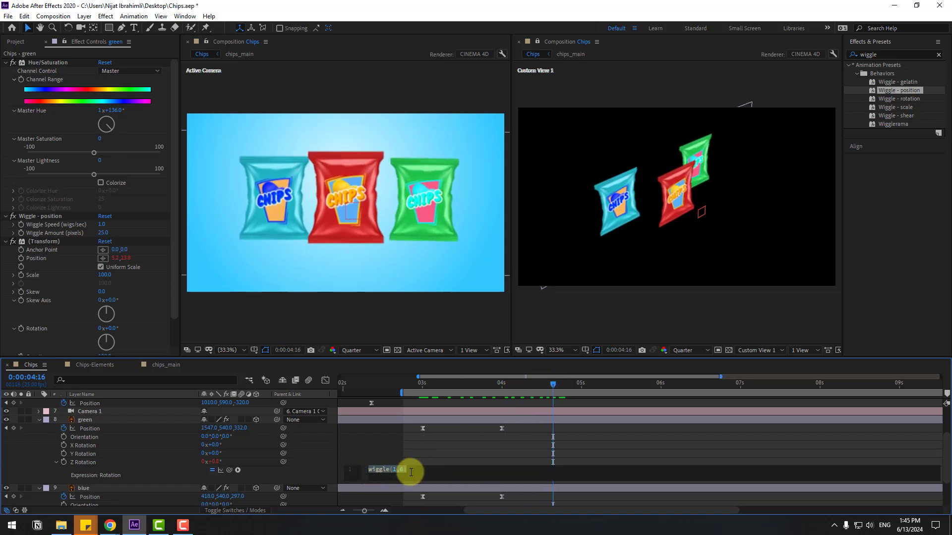
pyautogui.click(413, 462)
pyautogui.scroll(-2, 427, 468)
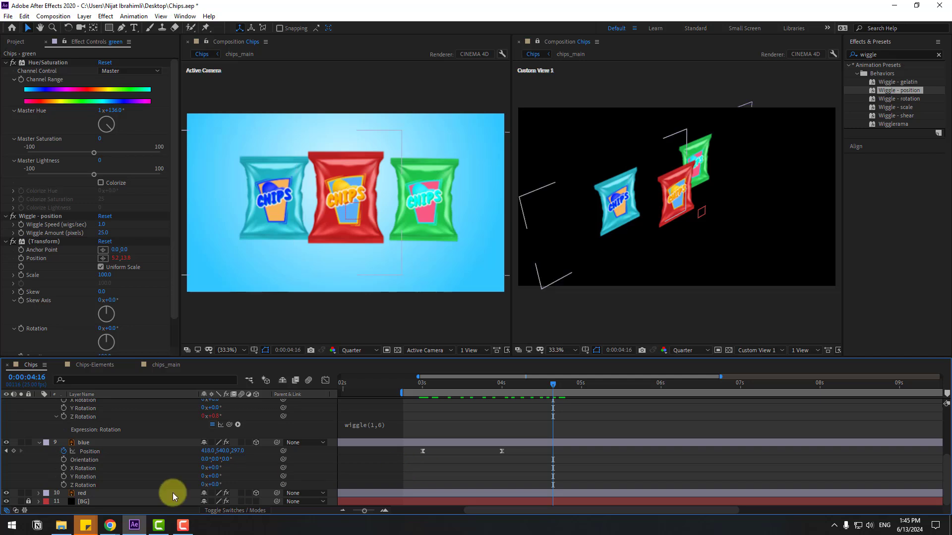
pyautogui.keyDown('alt'); pyautogui.click(64, 485); pyautogui.keyUp('alt')
pyautogui.hotkey('ctrl', 'v')
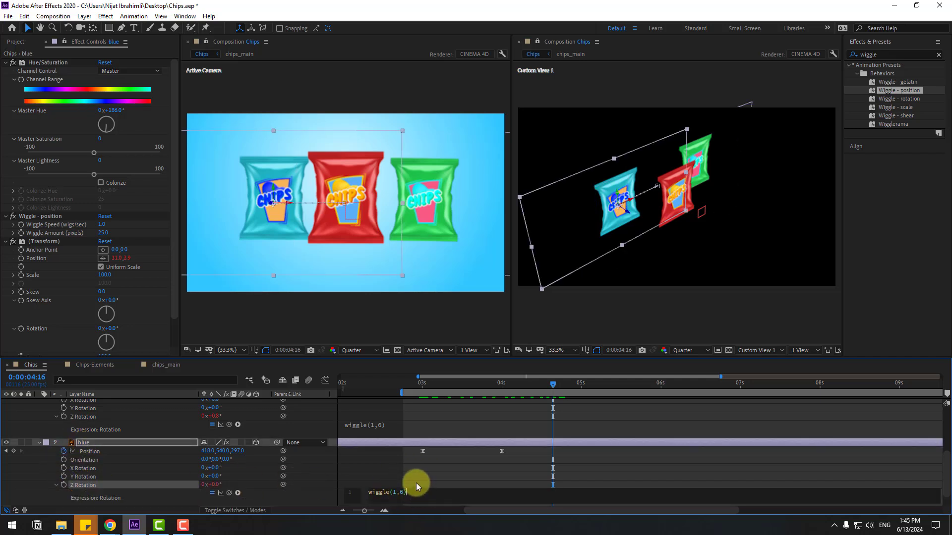
pyautogui.click(416, 483)
pyautogui.press('space')
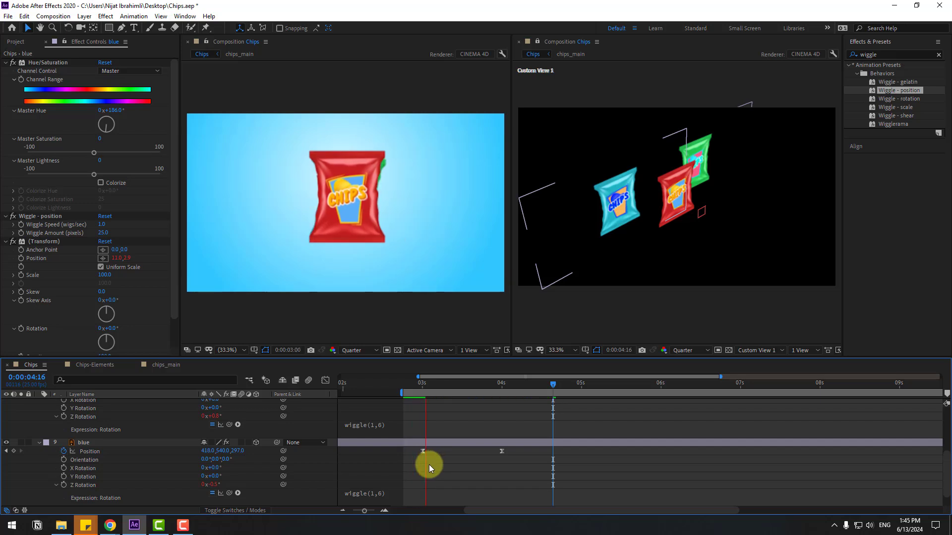
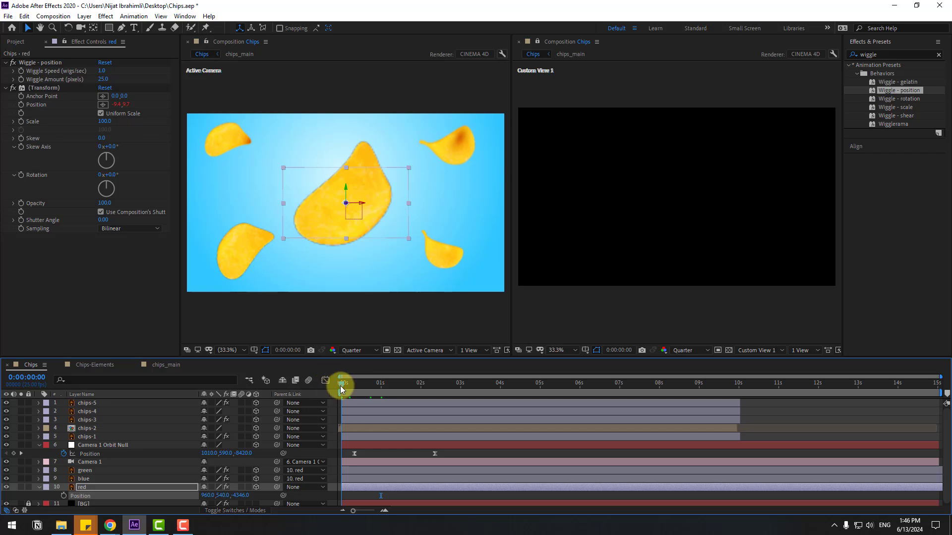
# - Set the Camera 1 Orbit Null's Position Z to -4130 at its second keyframe, 0:00:02:09, and scrub through the camera move
pyautogui.moveTo(364, 386); pyautogui.dragTo(436, 383)
pyautogui.click(105, 445)
pyautogui.moveTo(239, 459); pyautogui.dragTo(64, 463)
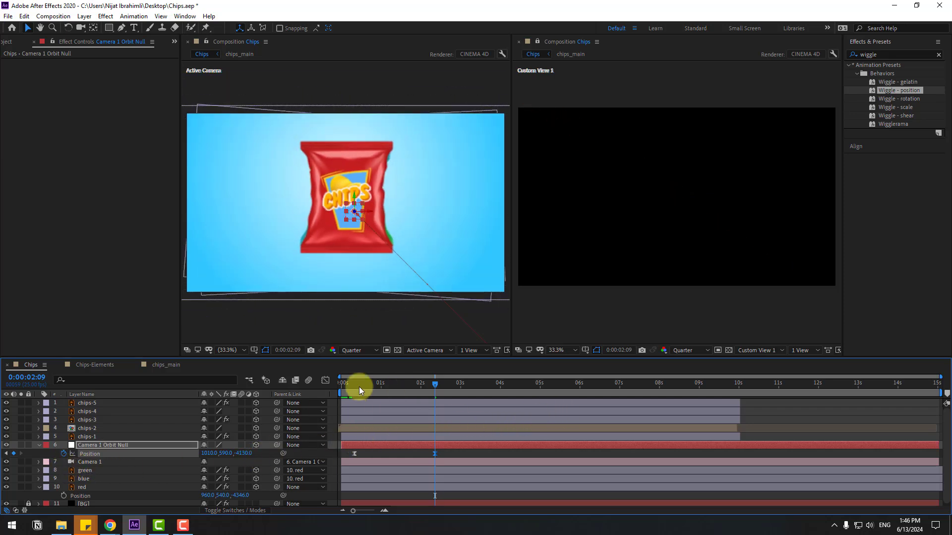
pyautogui.moveTo(359, 387); pyautogui.dragTo(505, 385)
pyautogui.scroll(-2, 397, 281)
pyautogui.scroll(1, 397, 284)
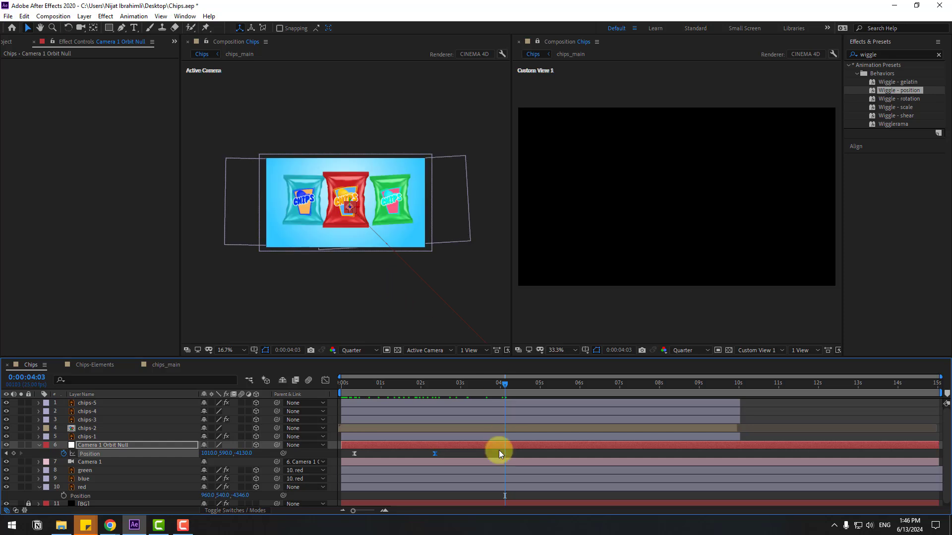
# - Shift the green and blue Position keyframes earlier so the bags start spreading at about 0:00:01:17
pyautogui.click(84, 479)
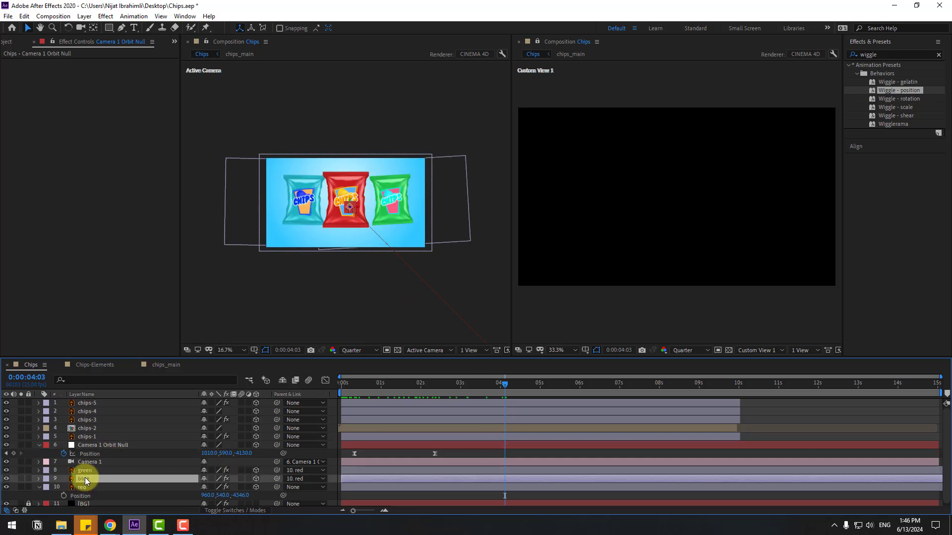
pyautogui.keyDown('shift'); pyautogui.click(454, 471); pyautogui.keyUp('shift')
pyautogui.press('u')
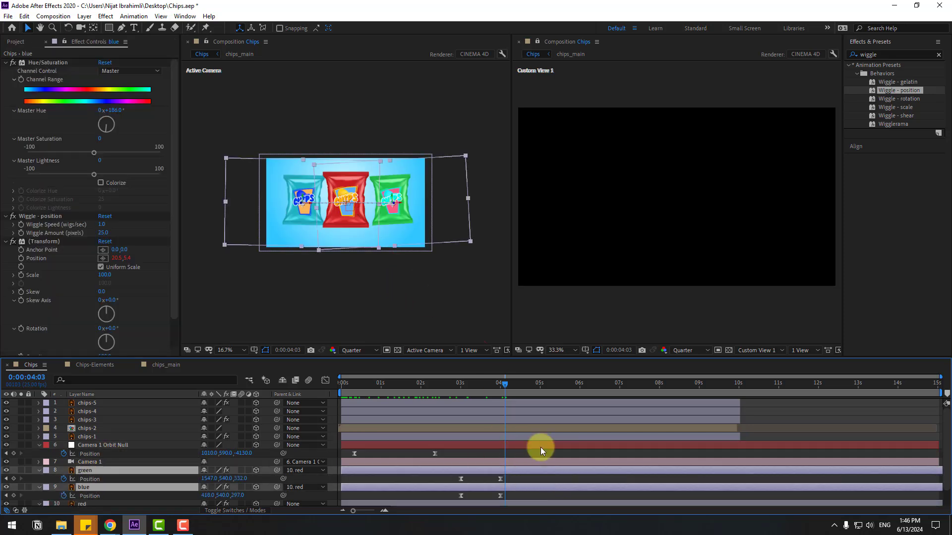
pyautogui.moveTo(414, 380)
pyautogui.mouseDown()
pyautogui.moveTo(430, 382)
pyautogui.moveTo(376, 388)
pyautogui.moveTo(408, 385)
pyautogui.mouseUp()
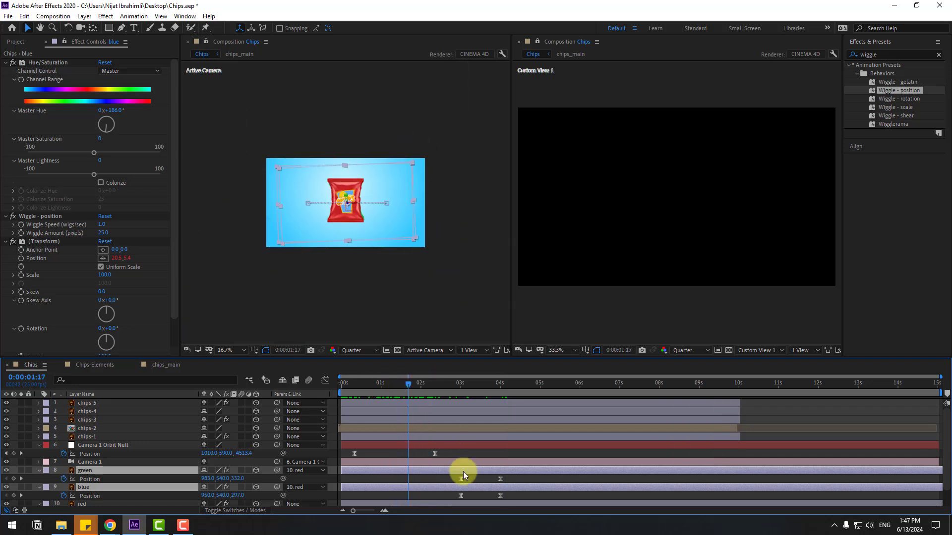
pyautogui.moveTo(506, 481); pyautogui.dragTo(460, 497)
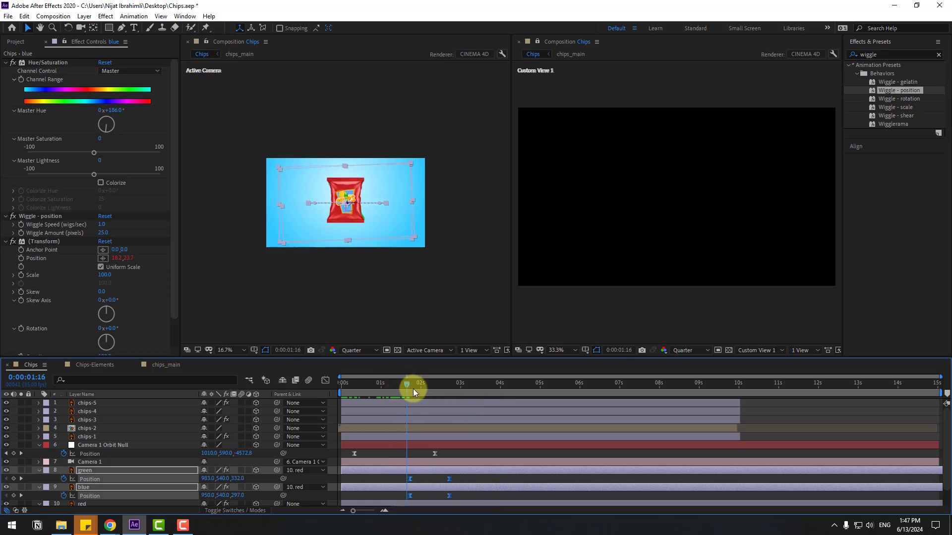
# - Preview the bags spreading apart, and add a Position keyframe to the Camera 1 Orbit Null at 0:00:03:03
pyautogui.moveTo(414, 392); pyautogui.dragTo(462, 393)
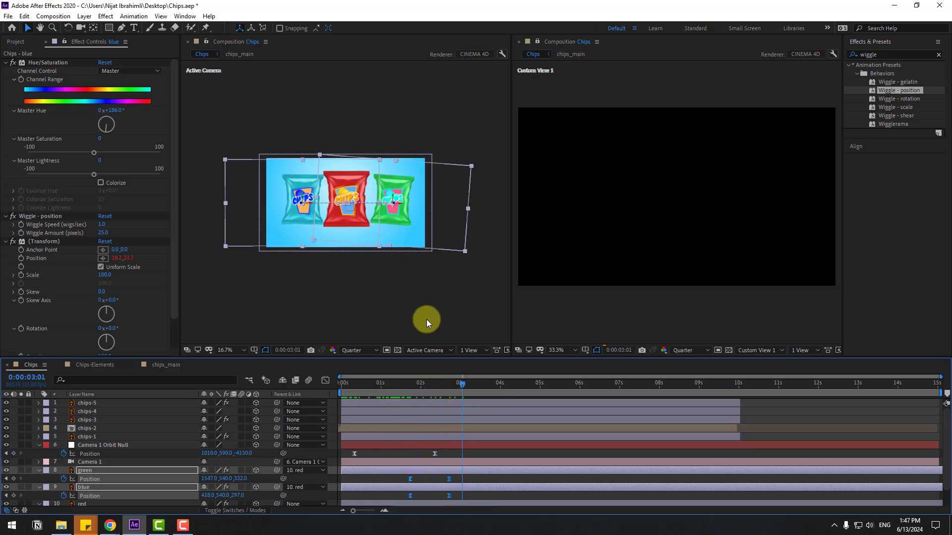
pyautogui.click(227, 349)
pyautogui.click(251, 191)
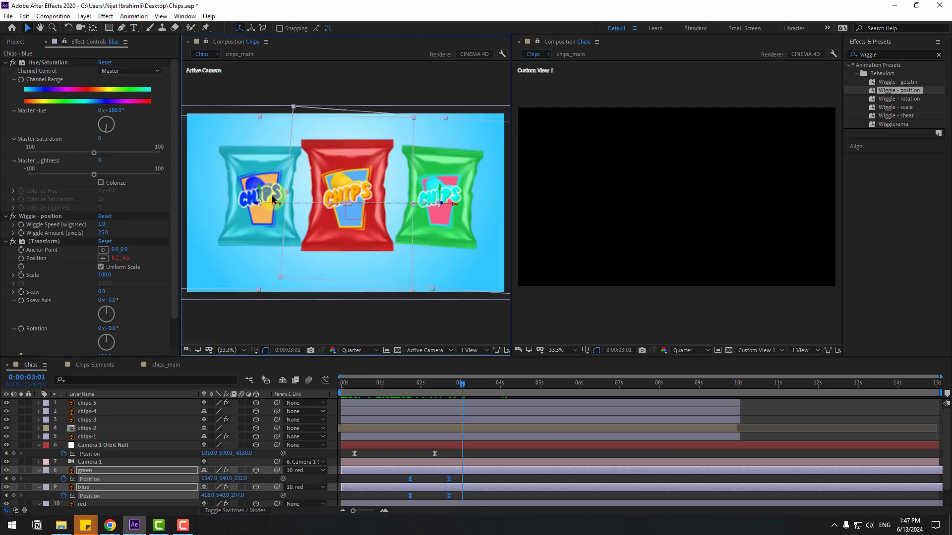
pyautogui.press('space')
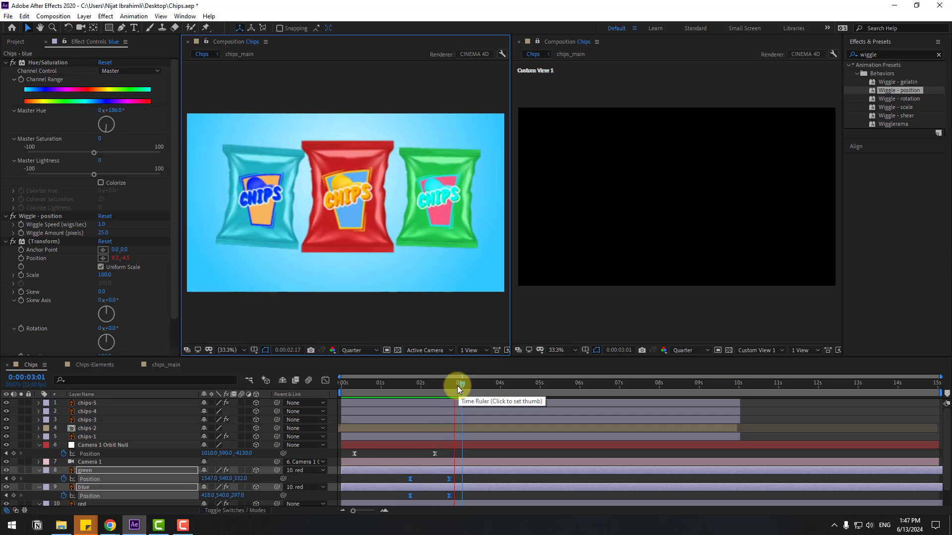
pyautogui.moveTo(455, 389); pyautogui.dragTo(465, 389)
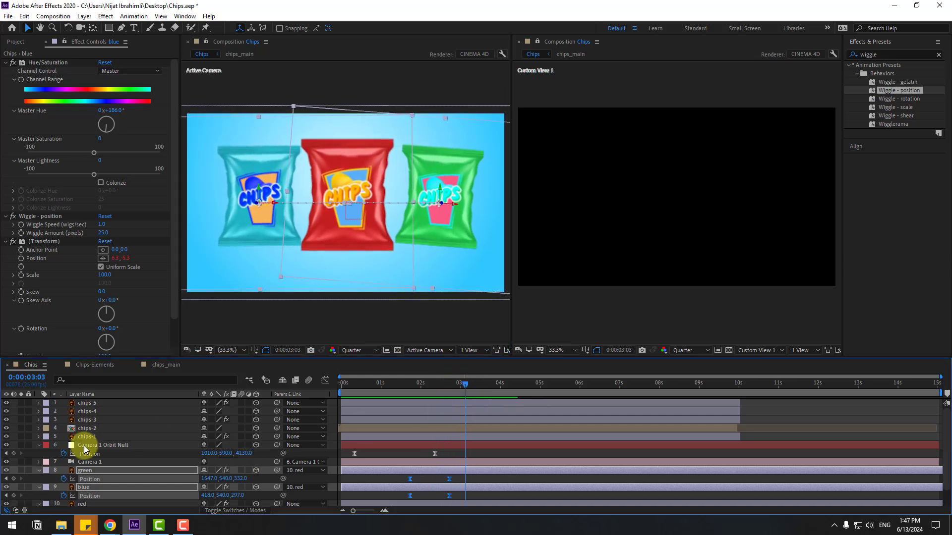
pyautogui.click(96, 446)
pyautogui.click(14, 455)
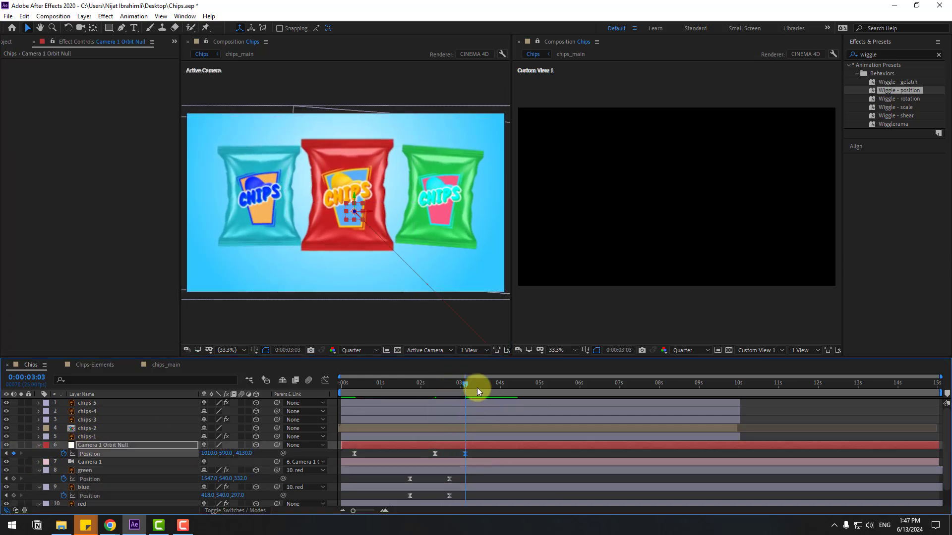
# - Set the Camera 1 Orbit Null's Position to 456, 519, -2847 at 0:00:03:24 to frame the blue bag, and add a hold keyframe at 0:00:04:09
pyautogui.moveTo(477, 387); pyautogui.dragTo(499, 387)
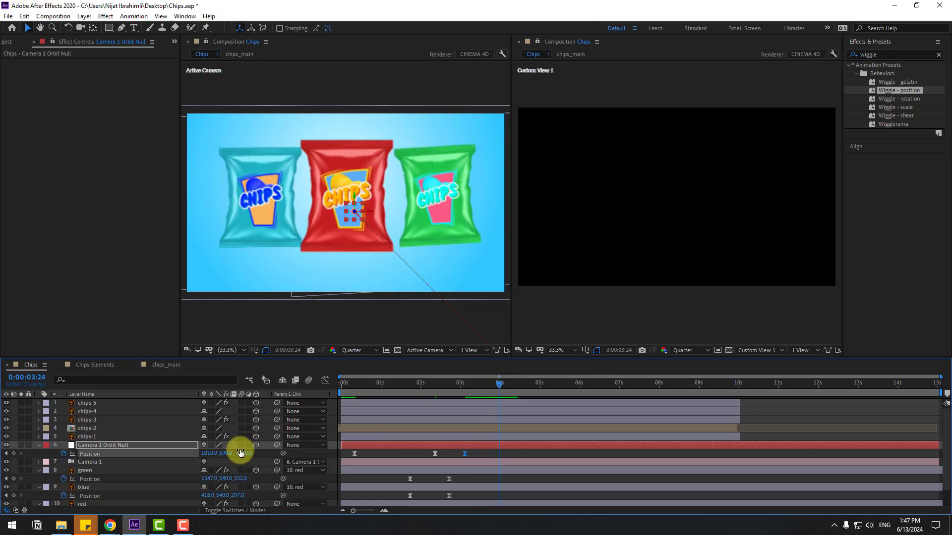
pyautogui.moveTo(243, 455); pyautogui.dragTo(298, 435)
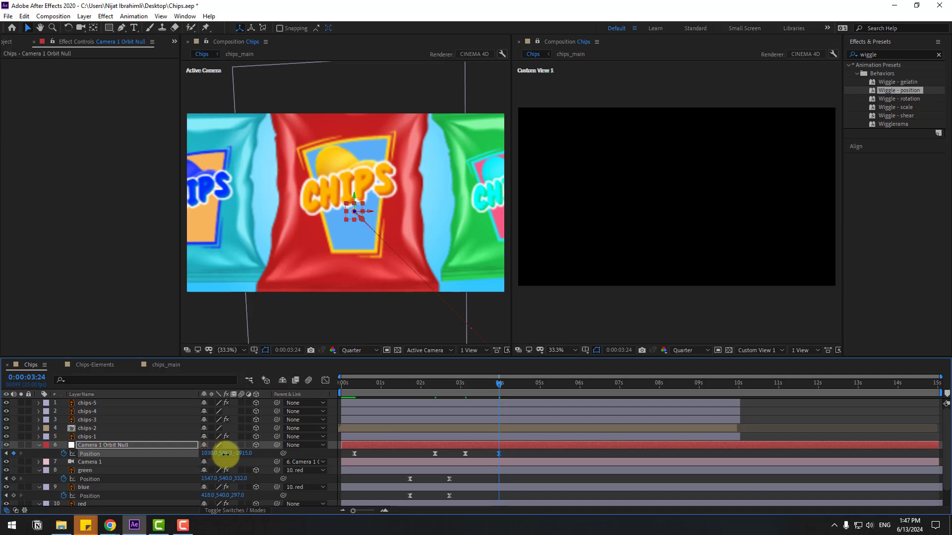
pyautogui.moveTo(225, 454); pyautogui.dragTo(188, 455)
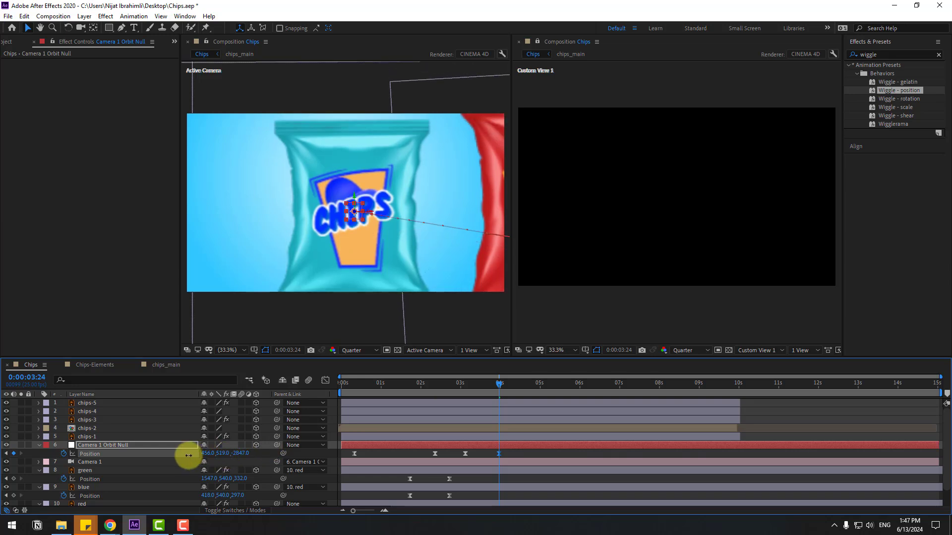
pyautogui.moveTo(469, 384); pyautogui.dragTo(515, 395)
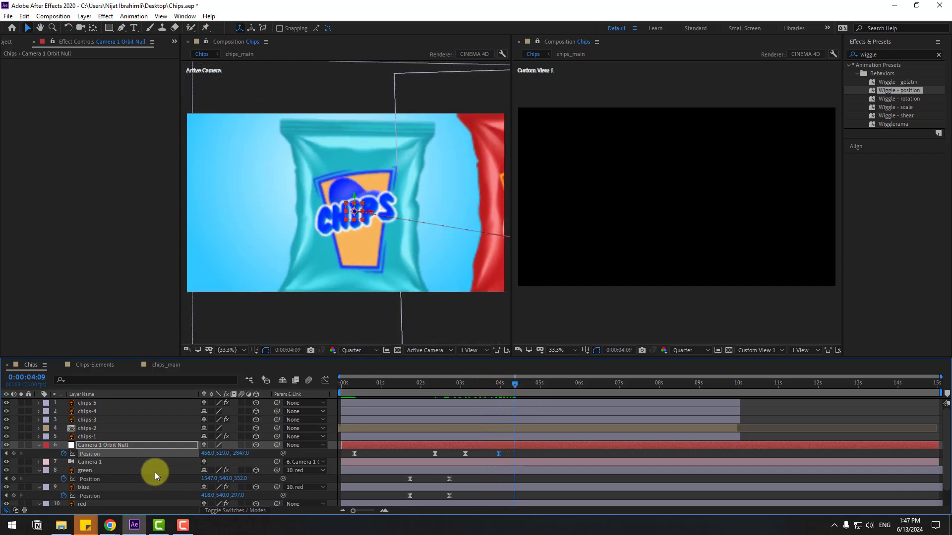
pyautogui.click(14, 454)
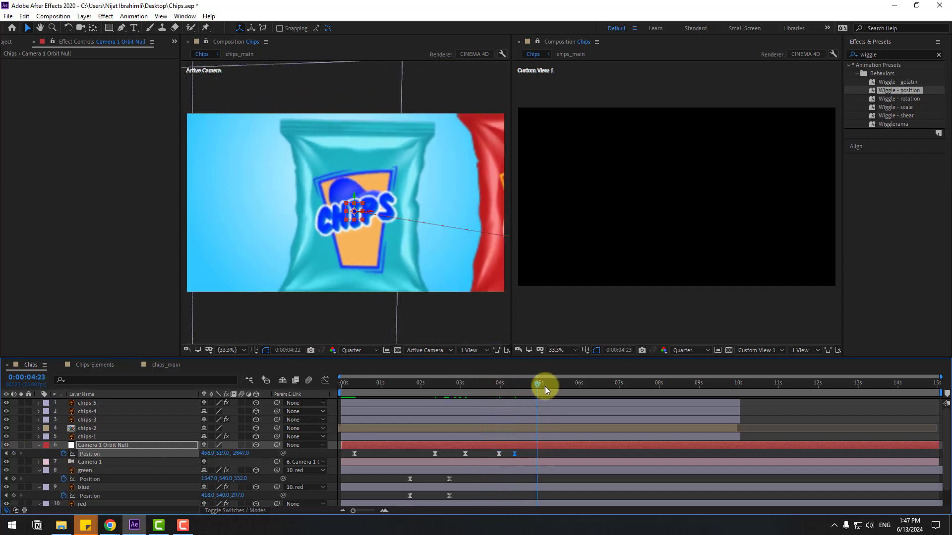
# - Set the Camera 1 Orbit Null's Position X to 1526 at 0:00:05:06 to frame the green bag, and add a hold keyframe at 0:00:05:19
pyautogui.moveTo(545, 386); pyautogui.dragTo(550, 387)
pyautogui.moveTo(193, 455); pyautogui.dragTo(255, 450)
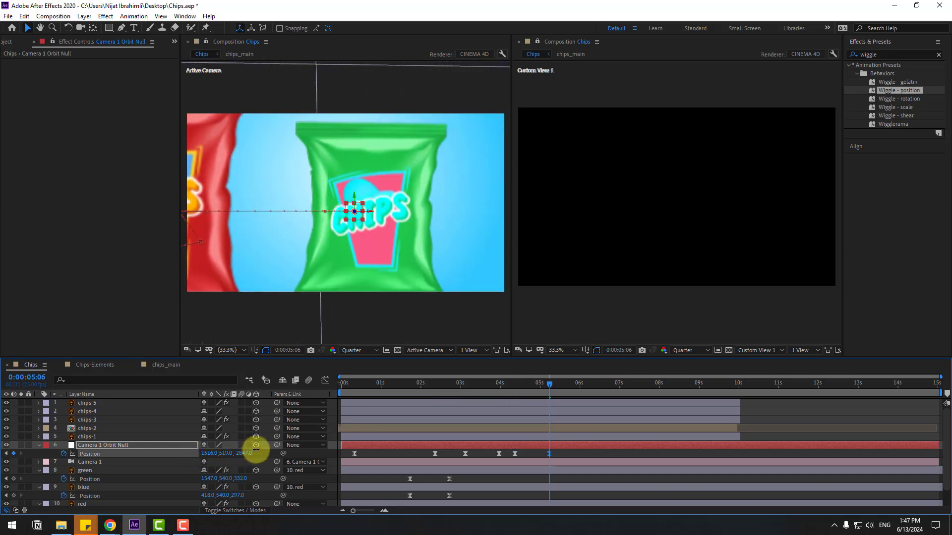
pyautogui.moveTo(510, 382); pyautogui.dragTo(570, 388)
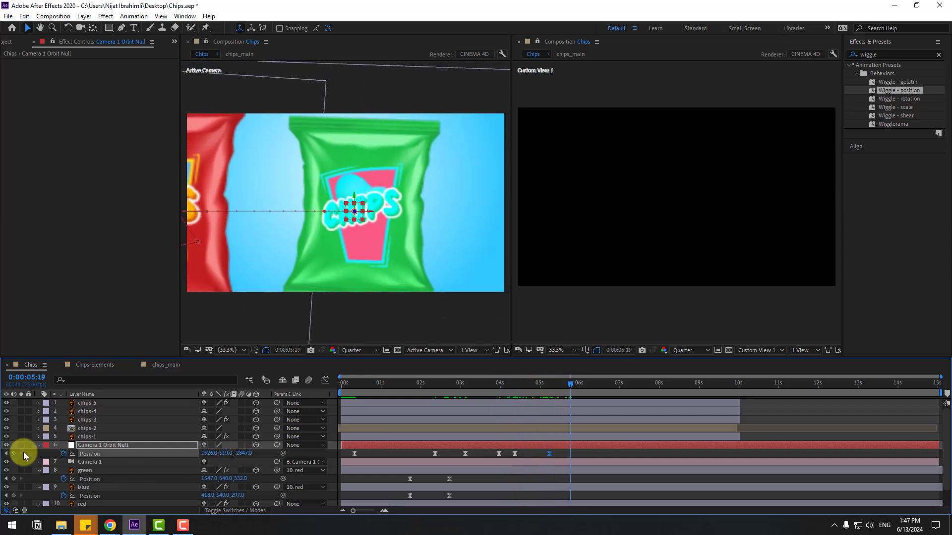
# - Copy the Camera 1 Orbit Null's Position keyframe from 0:00:02:09 to 0:00:06:17, and preview the camera move
pyautogui.click(604, 388)
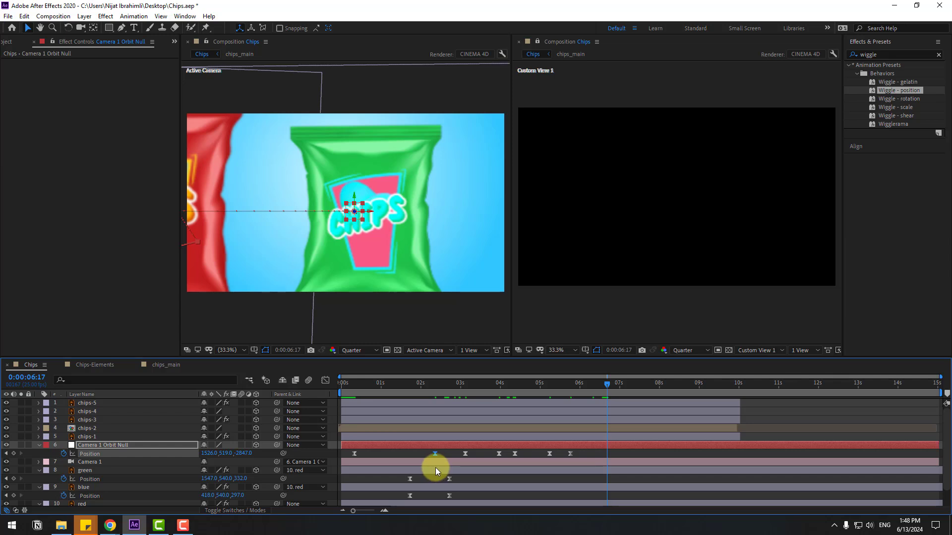
pyautogui.hotkey('ctrl', 'v')
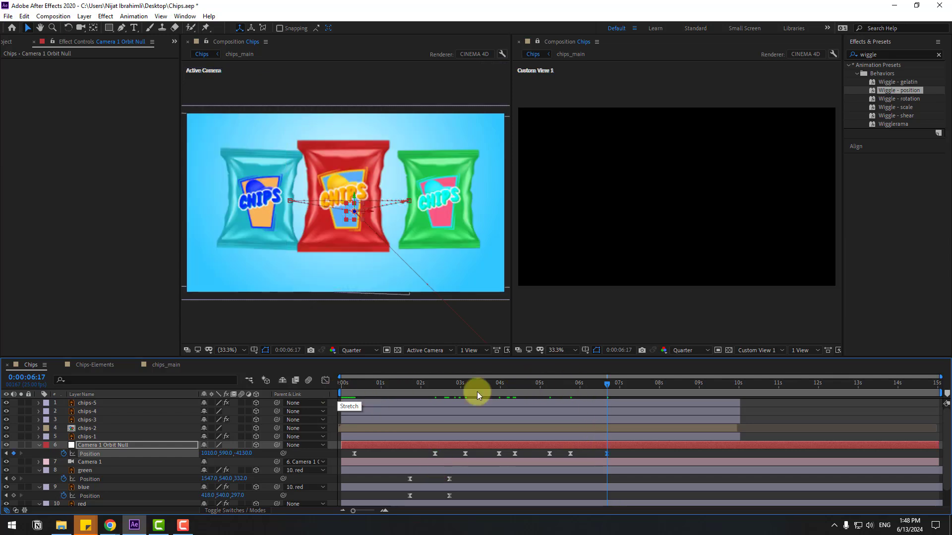
pyautogui.press('space')
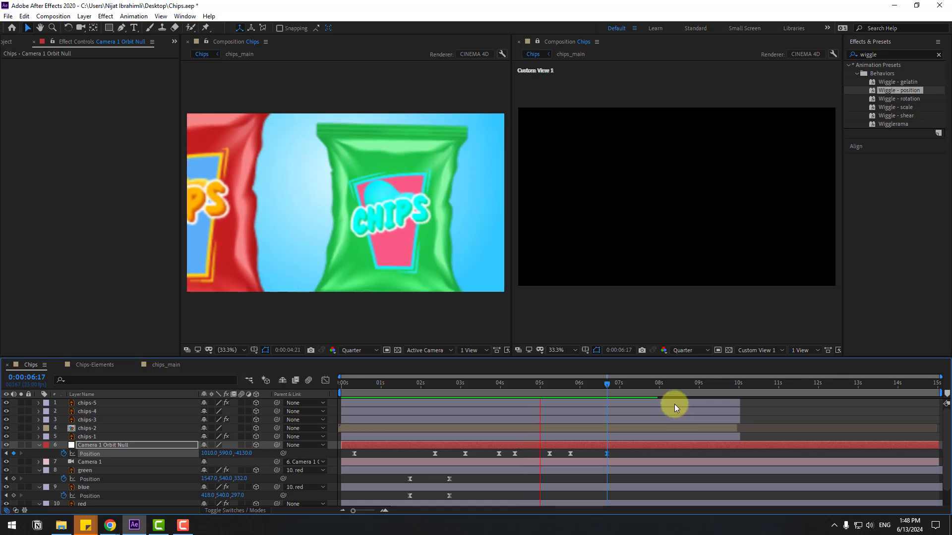
# - Add Position keyframes to the green and blue bags at 0:00:05:19
pyautogui.click(570, 385)
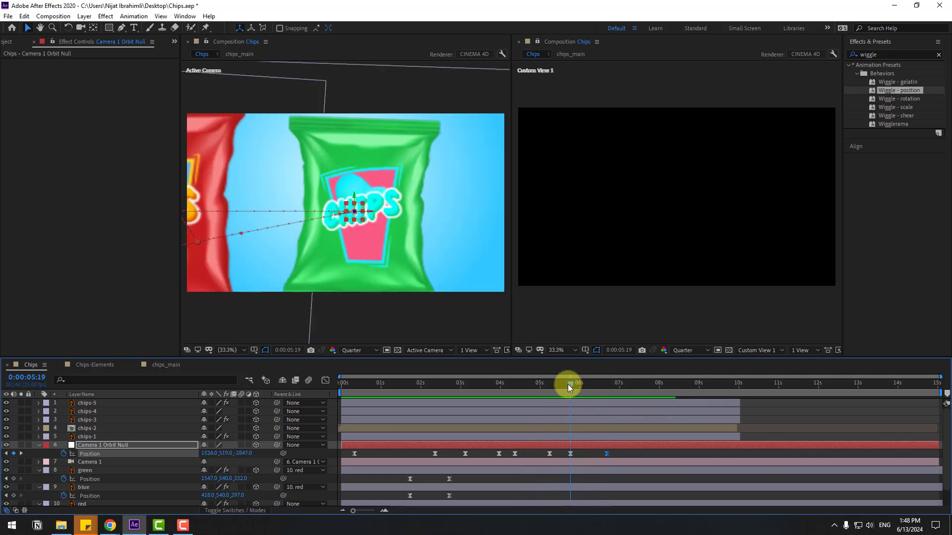
pyautogui.click(569, 385)
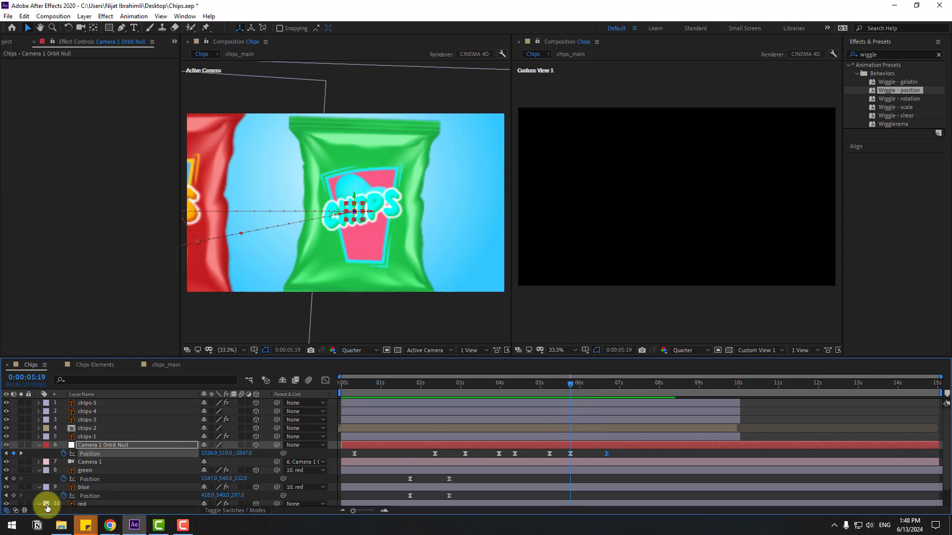
pyautogui.click(84, 470)
pyautogui.keyDown('ctrl'); pyautogui.click(183, 488); pyautogui.keyUp('ctrl')
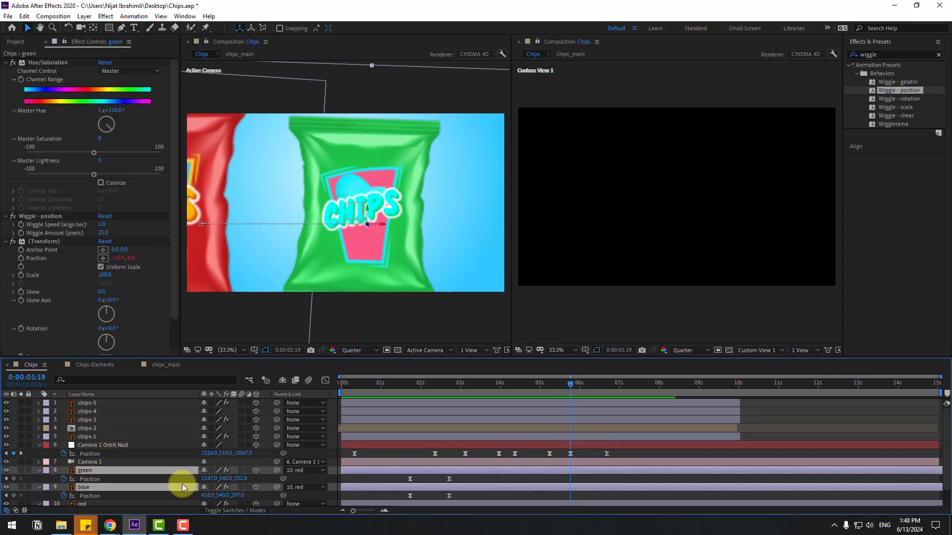
pyautogui.click(13, 479)
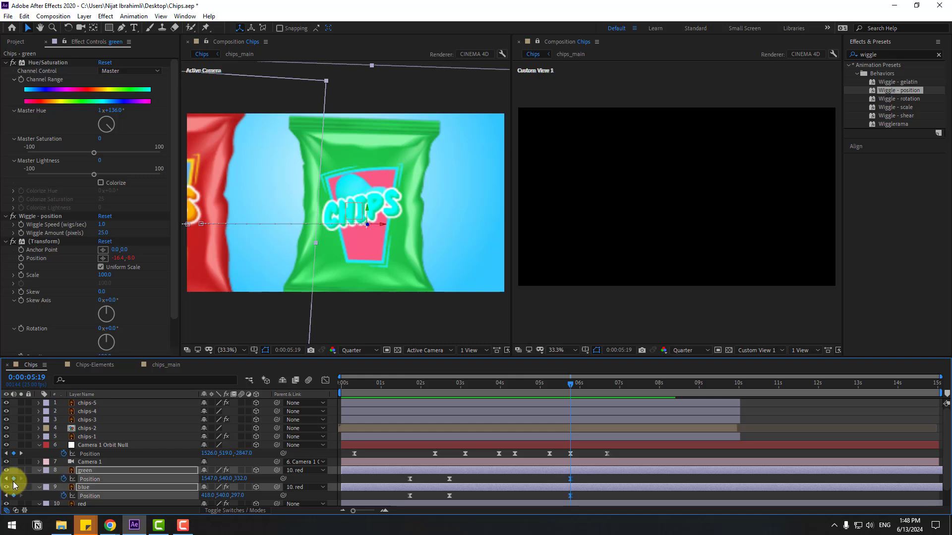
# - Copy the first Position keyframes of the green and blue bags to 0:00:06:18, and scrub through the bags closing up
pyautogui.moveTo(583, 386); pyautogui.dragTo(608, 385)
pyautogui.click(625, 454)
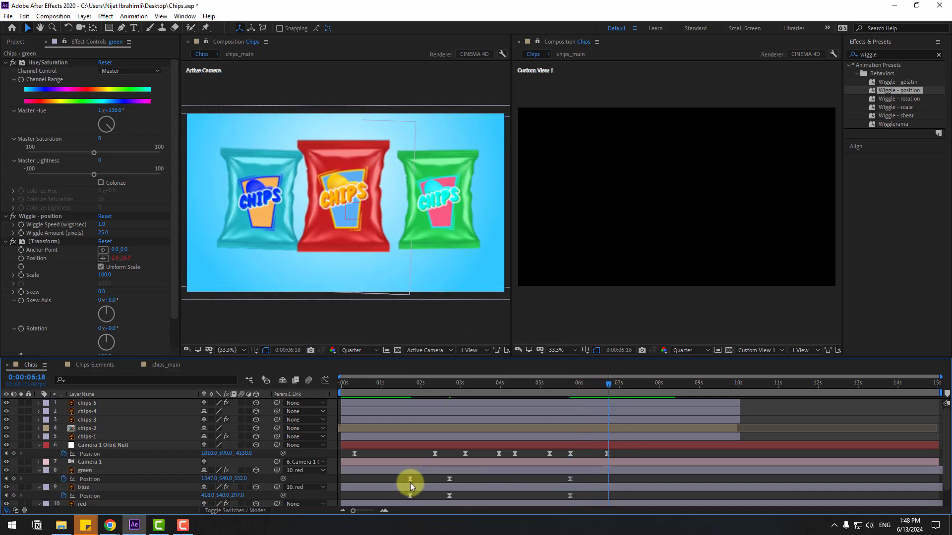
pyautogui.click(410, 479)
pyautogui.hotkey('ctrl', 'c')
pyautogui.hotkey('ctrl', 'v')
pyautogui.click(410, 496)
pyautogui.hotkey('ctrl', 'c')
pyautogui.hotkey('ctrl', 'v')
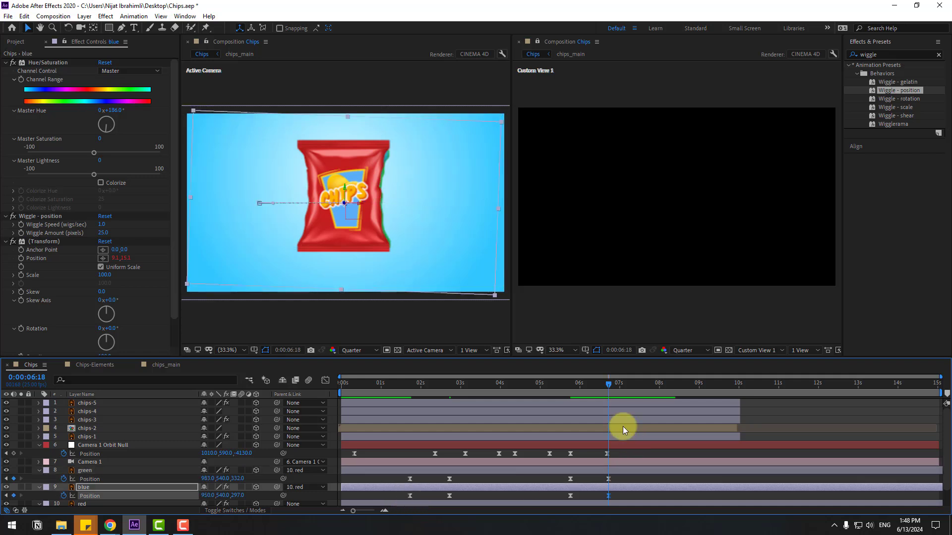
pyautogui.moveTo(563, 385); pyautogui.dragTo(608, 392)
pyautogui.click(614, 483)
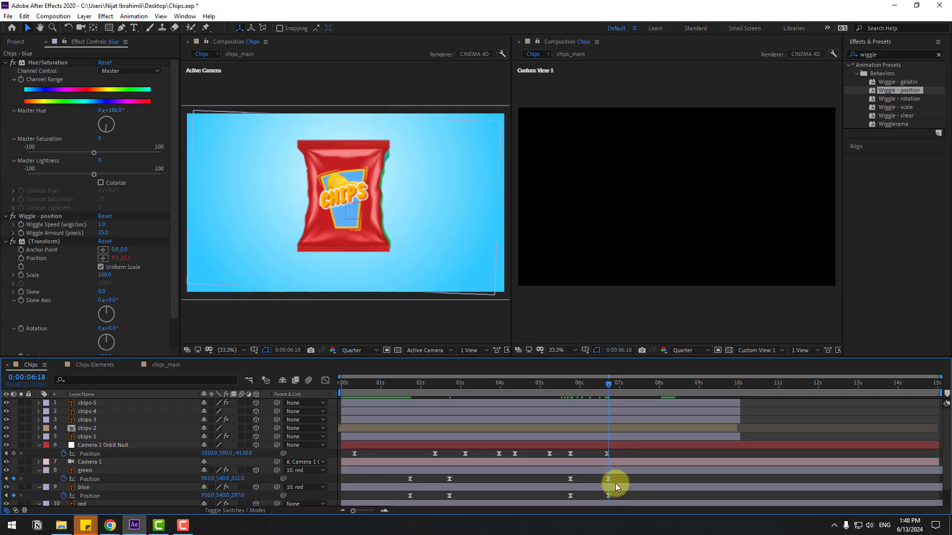
# - At 0:00:06:18, set the green bag's Position X to 1152 and the blue bag's to 766, and scrub through the motion
pyautogui.click(608, 479)
pyautogui.moveTo(212, 478); pyautogui.dragTo(296, 475)
pyautogui.moveTo(220, 498); pyautogui.dragTo(119, 499)
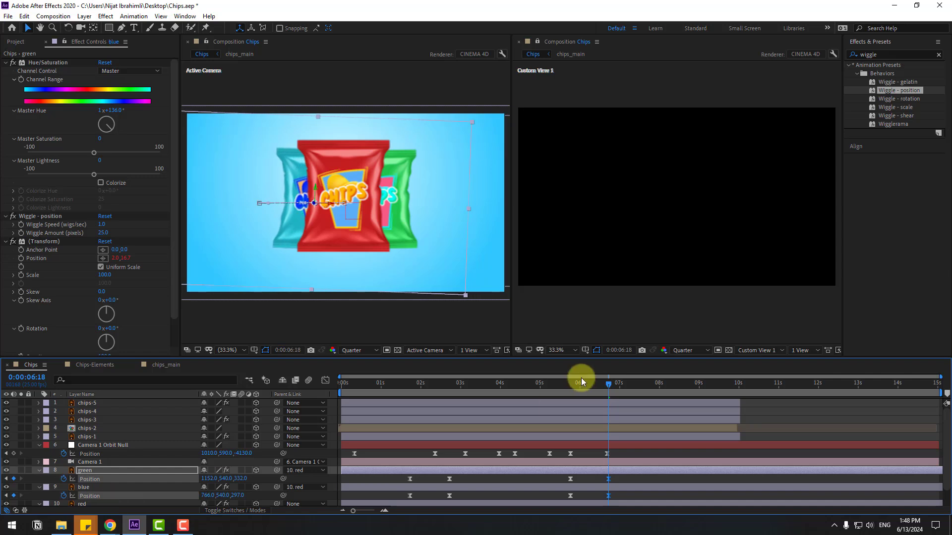
pyautogui.moveTo(552, 382); pyautogui.dragTo(610, 388)
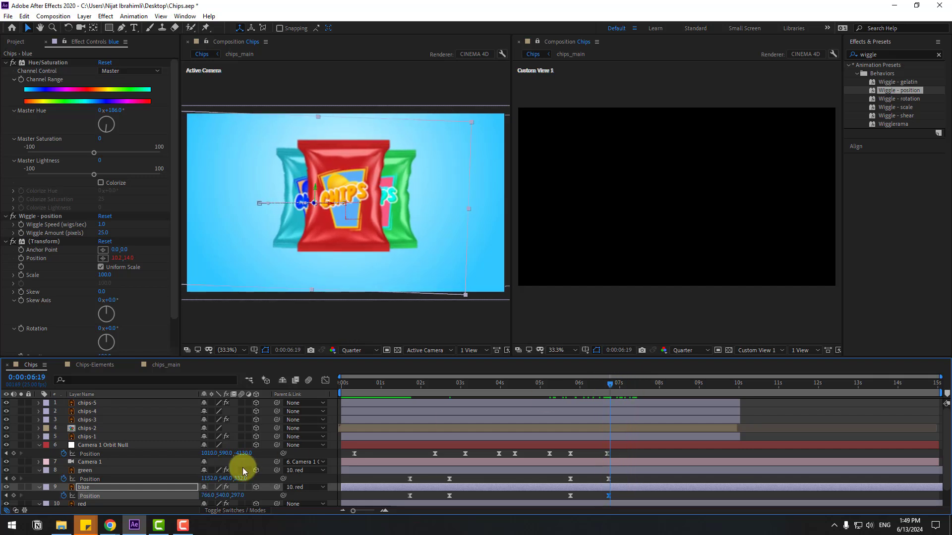
# - Start keyframing the red bag's Position at 0:00:06:19
pyautogui.scroll(-2, 124, 484)
pyautogui.click(82, 486)
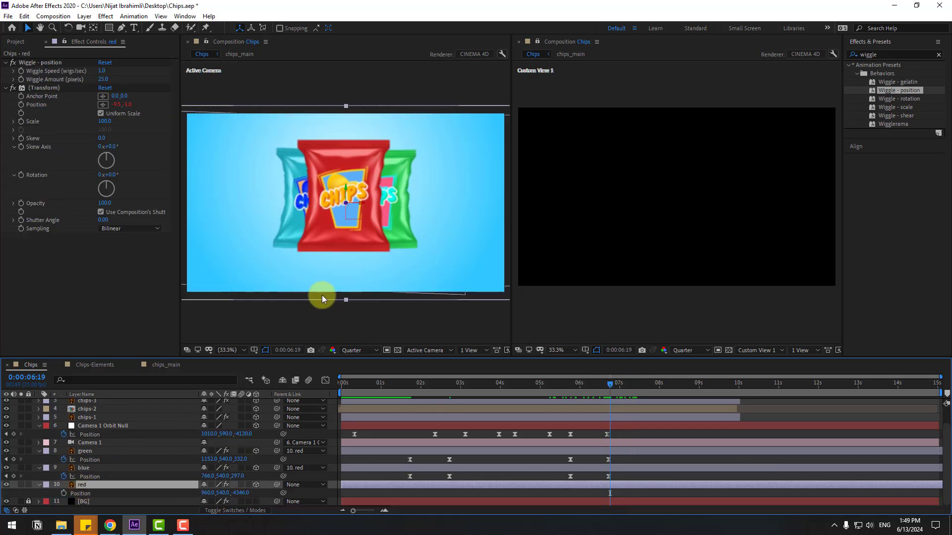
pyautogui.click(231, 347)
pyautogui.click(266, 298)
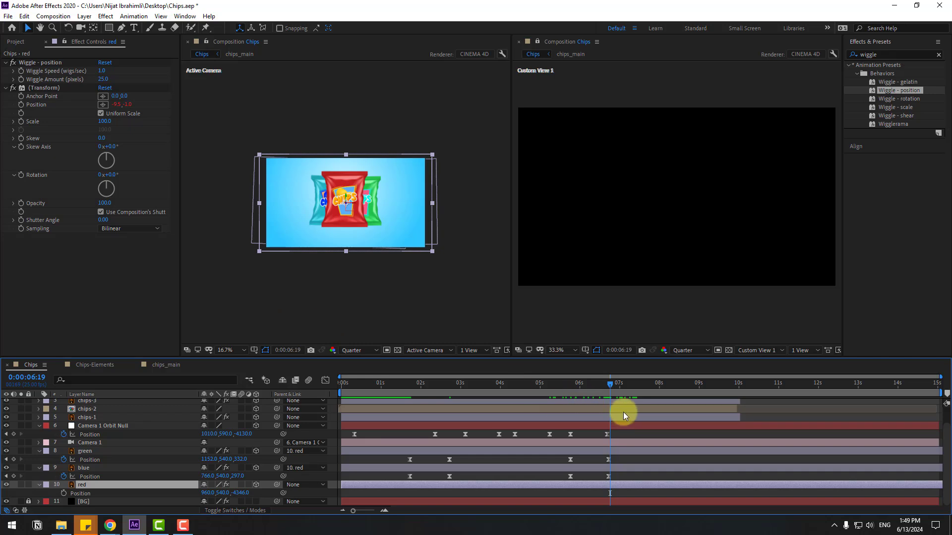
pyautogui.click(64, 494)
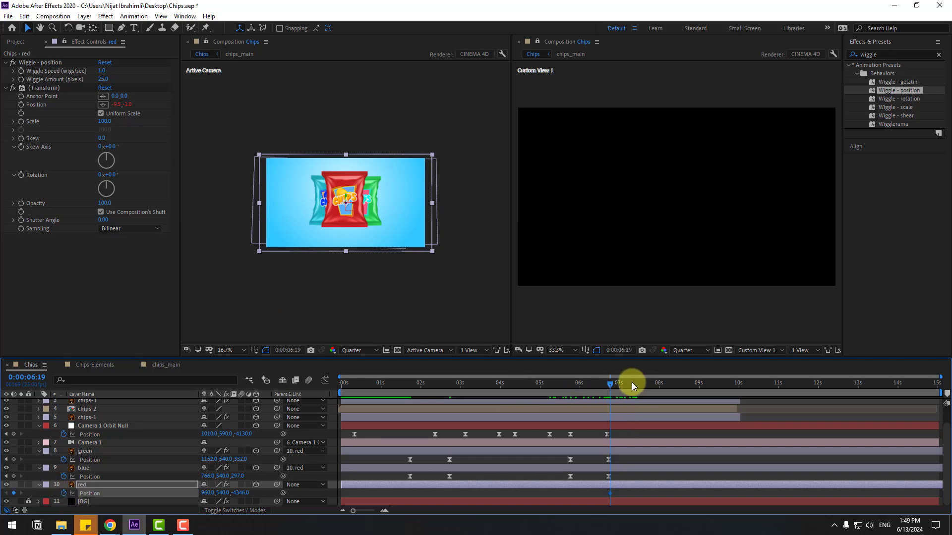
# - Set the red bag's Position to 1315, 600, -4477 at 0:00:07:24, moving the bag group to the right side of the frame
pyautogui.moveTo(631, 382); pyautogui.dragTo(658, 387)
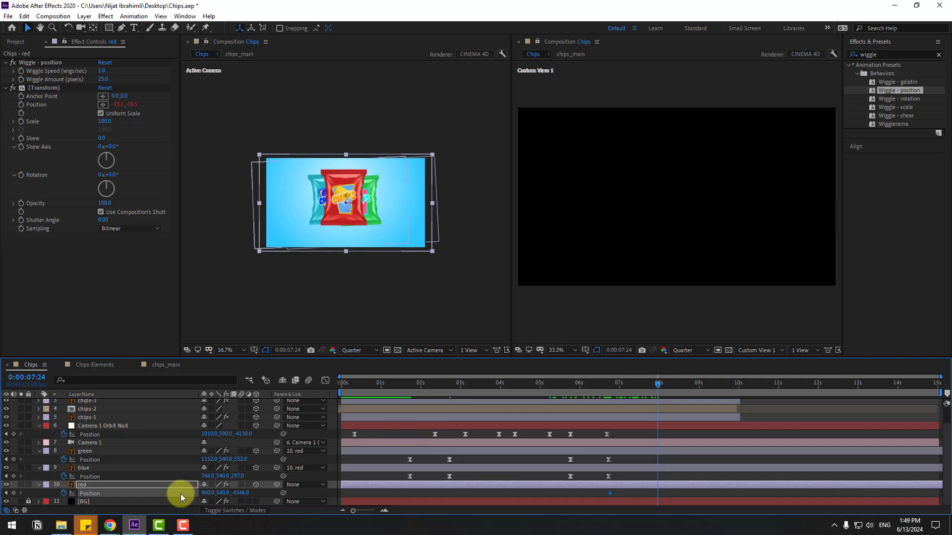
pyautogui.moveTo(206, 498); pyautogui.dragTo(333, 238)
pyautogui.press('.')
pyautogui.press('.')
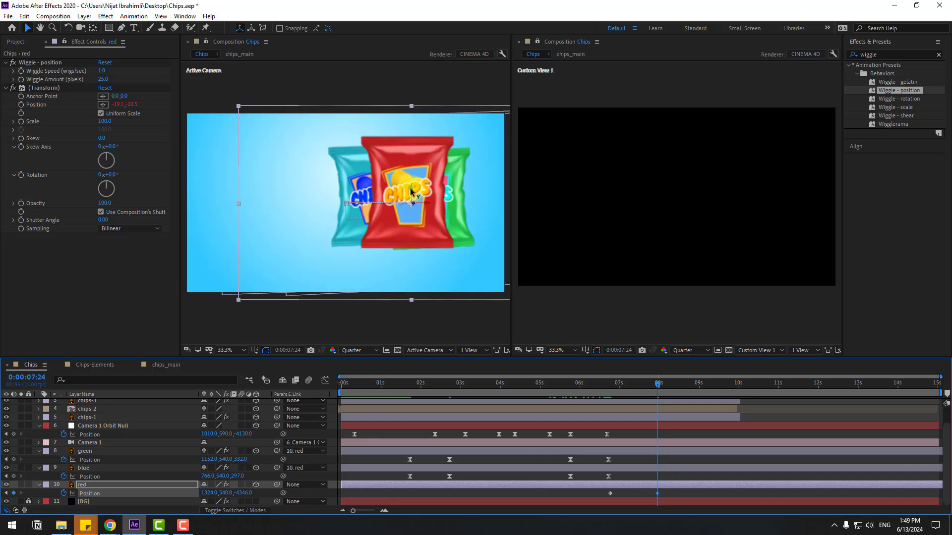
pyautogui.moveTo(410, 190); pyautogui.dragTo(422, 217)
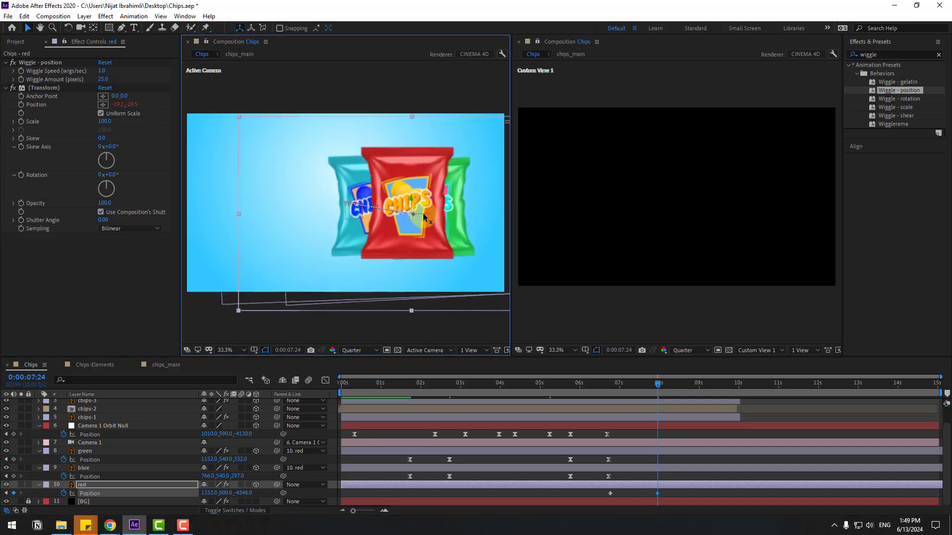
pyautogui.moveTo(244, 492); pyautogui.dragTo(188, 500)
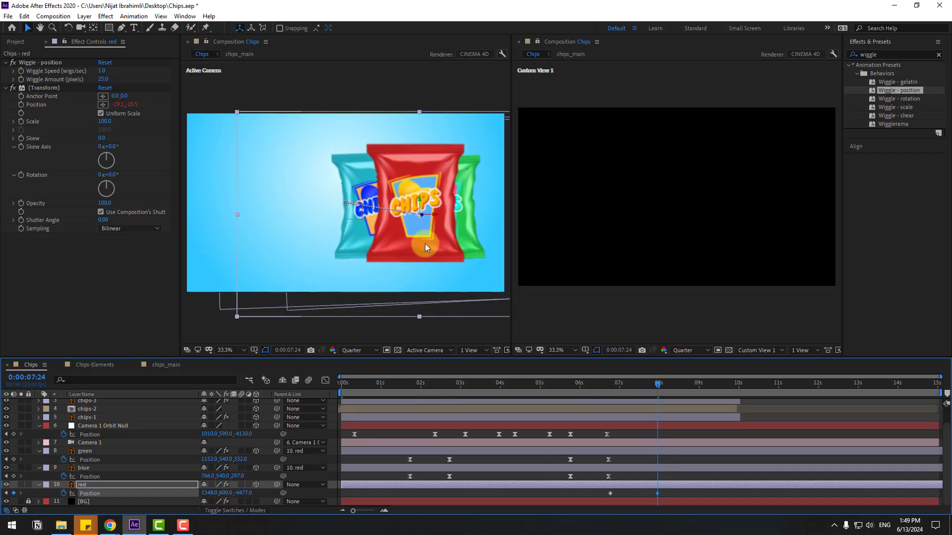
pyautogui.moveTo(431, 217); pyautogui.dragTo(347, 254)
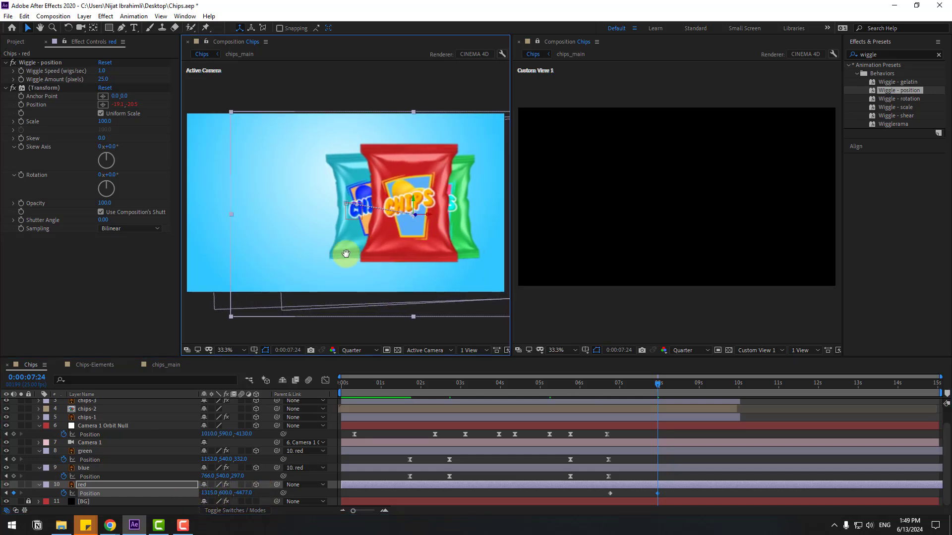
# - Apply Easy Ease to both of the red bag's Position keyframes, and open the Graph Editor
pyautogui.press('space')
pyautogui.moveTo(296, 222); pyautogui.dragTo(320, 222)
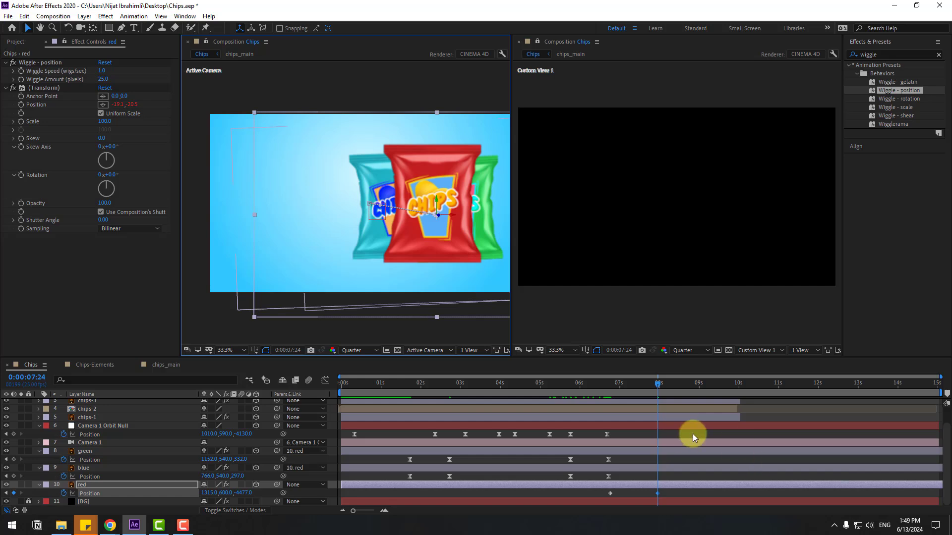
pyautogui.moveTo(570, 385); pyautogui.dragTo(649, 393)
pyautogui.moveTo(674, 493); pyautogui.dragTo(611, 495)
pyautogui.rightClick(611, 495)
pyautogui.moveTo(729, 451)
pyautogui.click(748, 422)
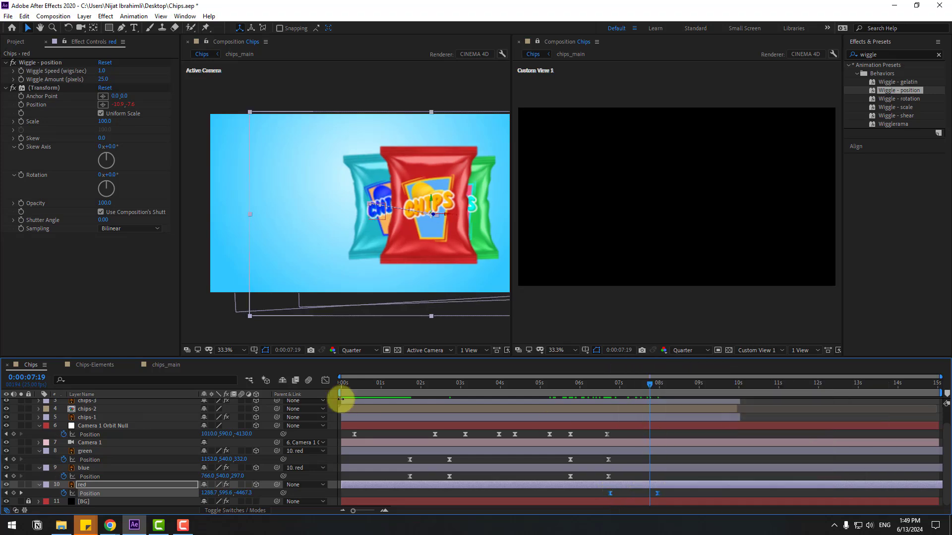
pyautogui.click(325, 381)
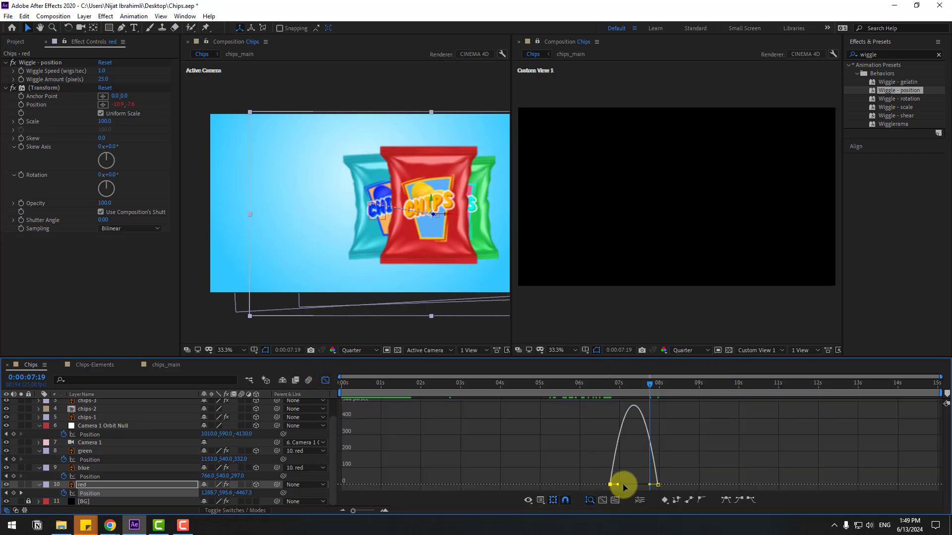
# - Adjust the easing handle of the red bag's first Position keyframe, check the motion, and close the Graph Editor
pyautogui.moveTo(624, 488); pyautogui.dragTo(627, 485)
pyautogui.moveTo(602, 384); pyautogui.dragTo(645, 390)
pyautogui.click(325, 381)
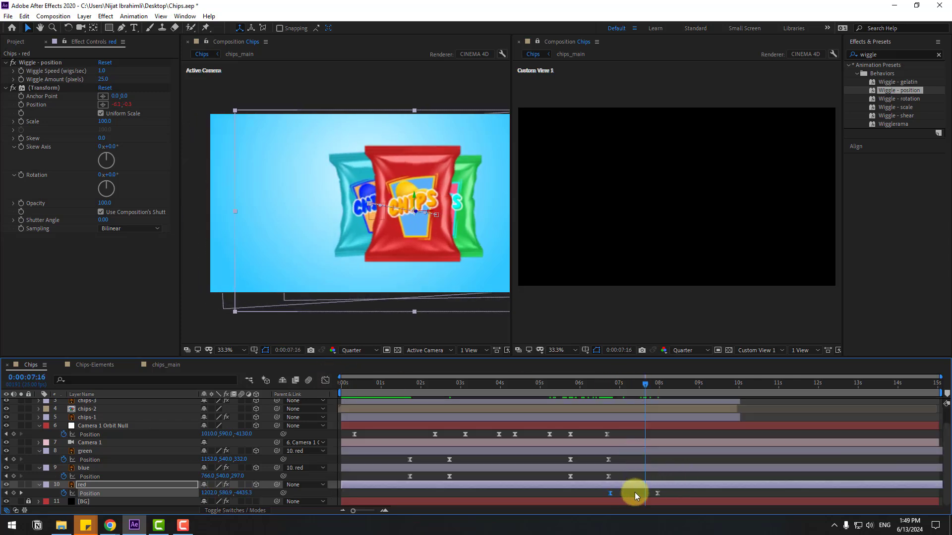
# - Shift both of the red bag's Position keyframes earlier so the second one sits at 0:00:07:17, and scrub the slide
pyautogui.moveTo(610, 494); pyautogui.dragTo(599, 494)
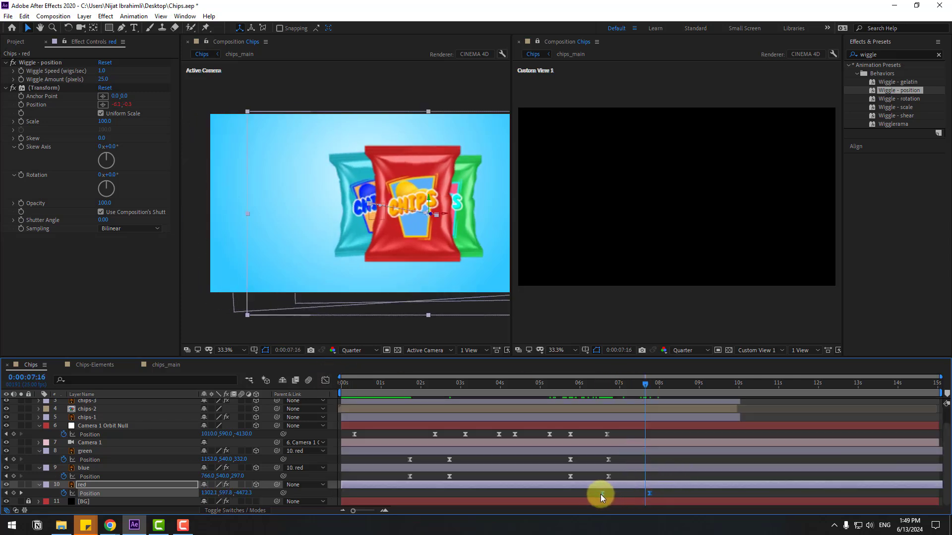
pyautogui.click(593, 386)
pyautogui.moveTo(599, 392); pyautogui.dragTo(646, 391)
# - At 0:00:08:04, add a paragraph text reading CHIPS in the empty area to the left of the bags
pyautogui.scroll(-2, 369, 262)
pyautogui.click(224, 351)
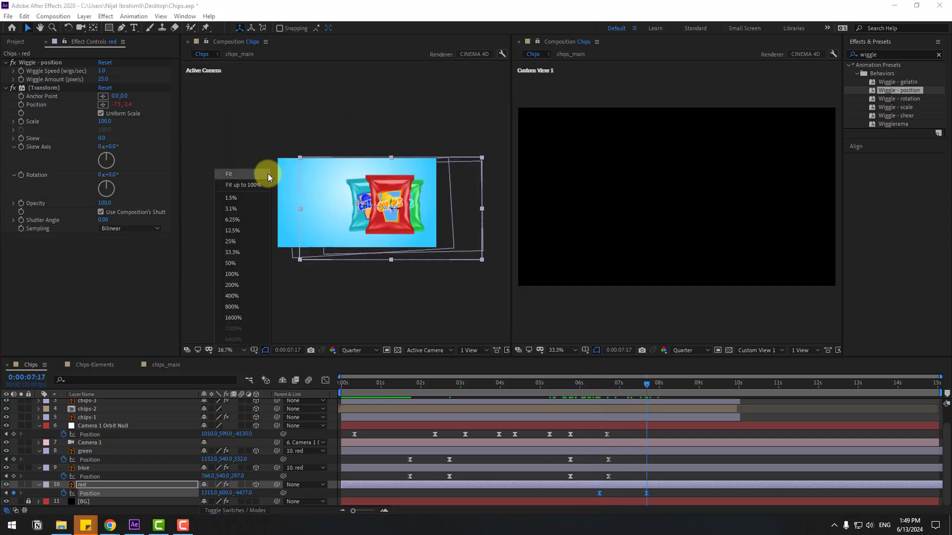
pyautogui.click(250, 185)
pyautogui.moveTo(642, 380); pyautogui.dragTo(665, 382)
pyautogui.hotkey('ctrl', 't')
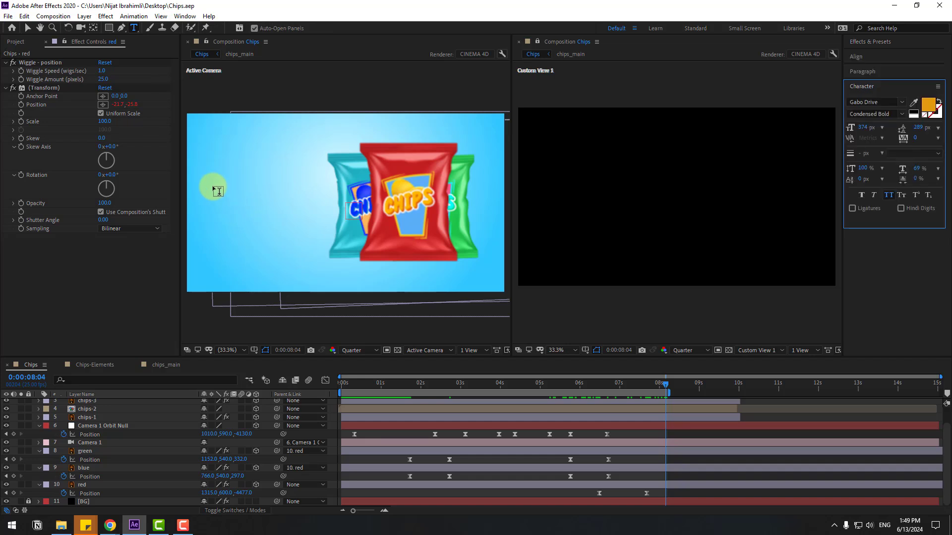
pyautogui.moveTo(200, 167); pyautogui.dragTo(305, 254)
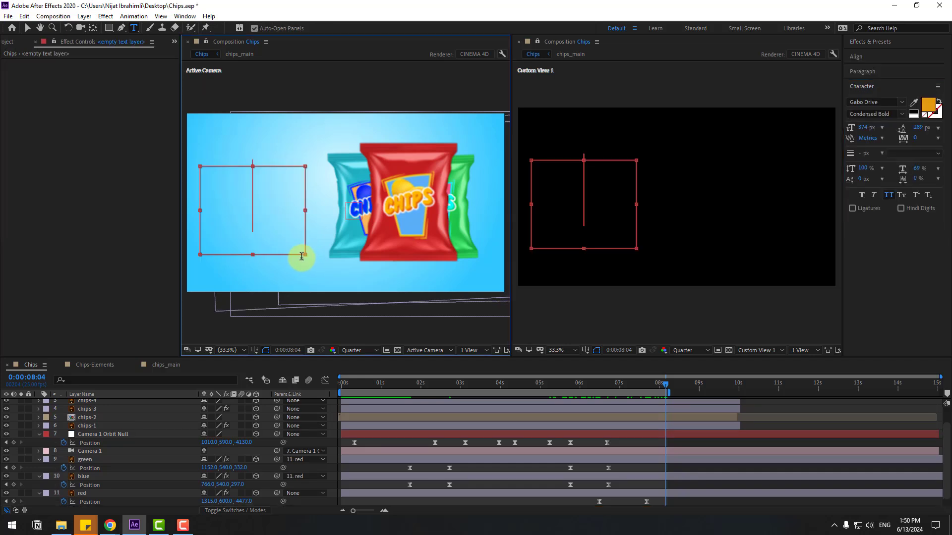
pyautogui.write('CHIPS')
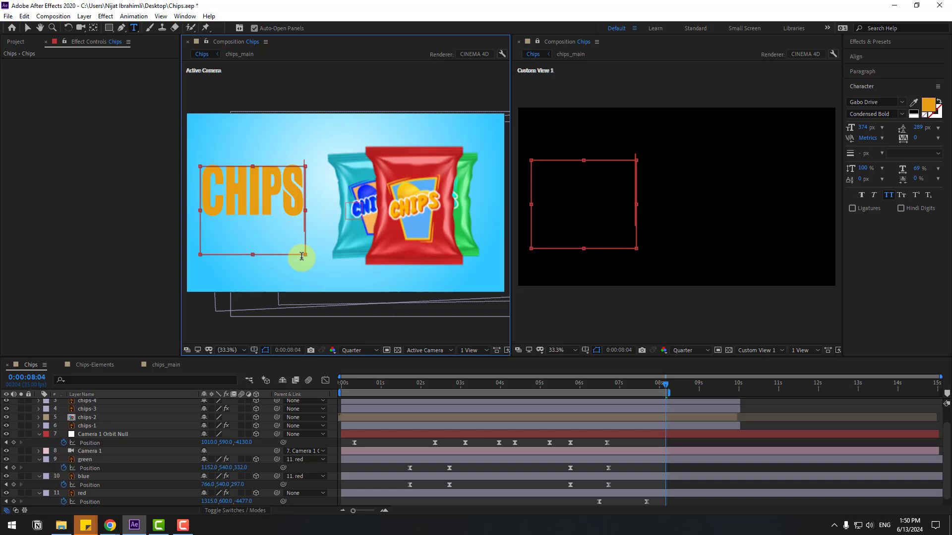
# - Change the font of the whole CHIPS text to Super Snack Regular
pyautogui.hotkey('ctrl', 'a')
pyautogui.click(860, 98)
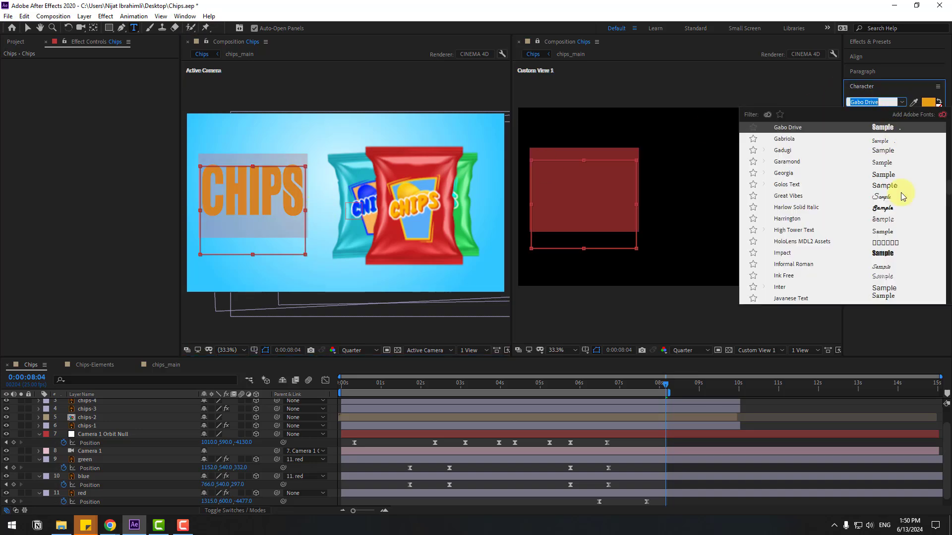
pyautogui.scroll(15, 922, 189)
pyautogui.scroll(-20, 934, 162)
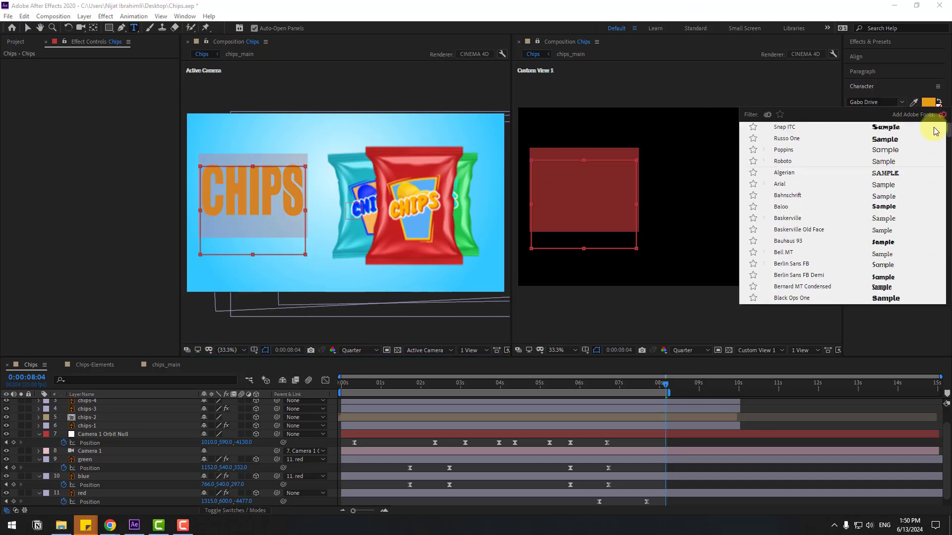
pyautogui.click(790, 210)
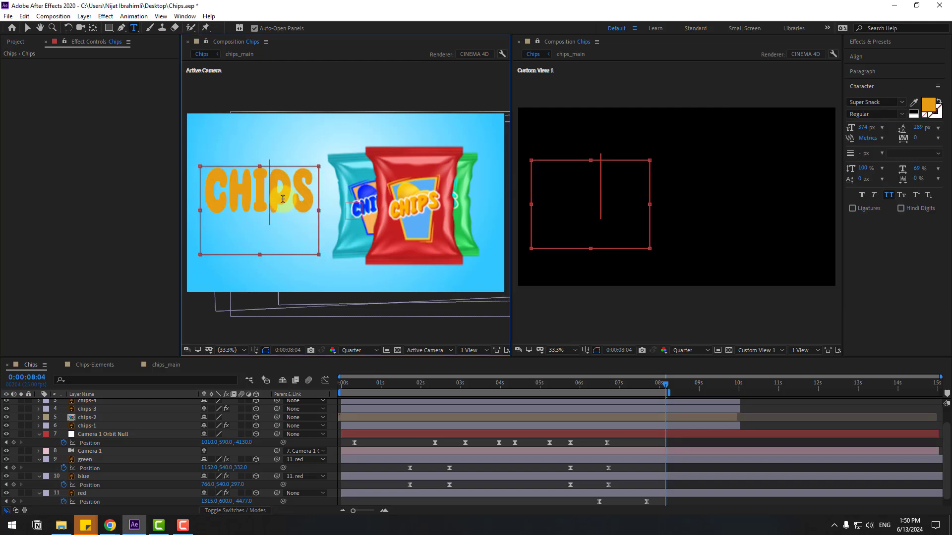
# - Finish editing the text, close the Custom View 1 viewer, and give the CHIPS text a brighter yellow-orange fill
pyautogui.press('Escape')
pyautogui.press('v')
pyautogui.click(597, 42)
pyautogui.click(615, 65)
pyautogui.rightClick(231, 114)
pyautogui.click(380, 121)
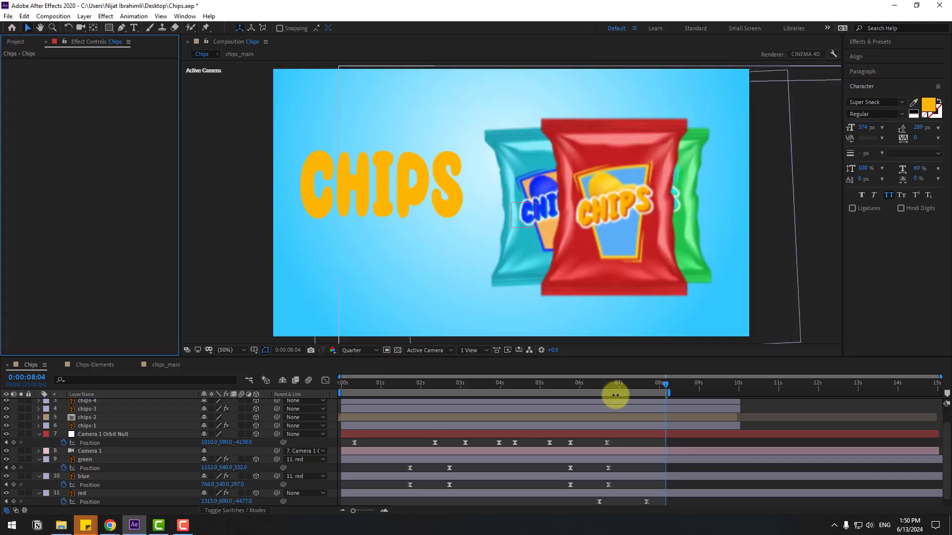
# - Give the CHIPS text a thick white stroke over its fill and nudge the text slightly down and right
pyautogui.click(932, 111)
pyautogui.moveTo(863, 153); pyautogui.dragTo(875, 153)
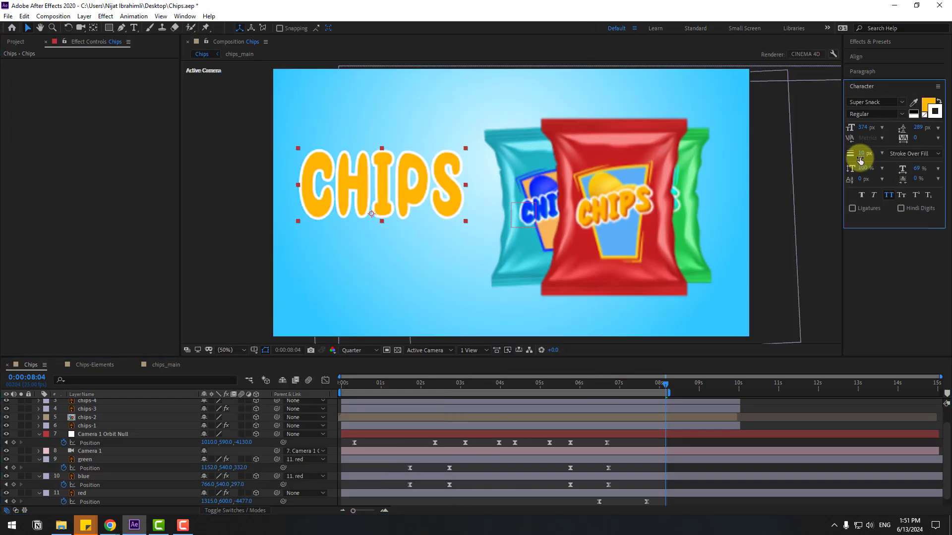
pyautogui.click(217, 47)
# - Apply Animation Composer 3's Overshoot Position & Scale Characters preset, Bottom variant, to the CHIPS text as an In animation
pyautogui.click(185, 16)
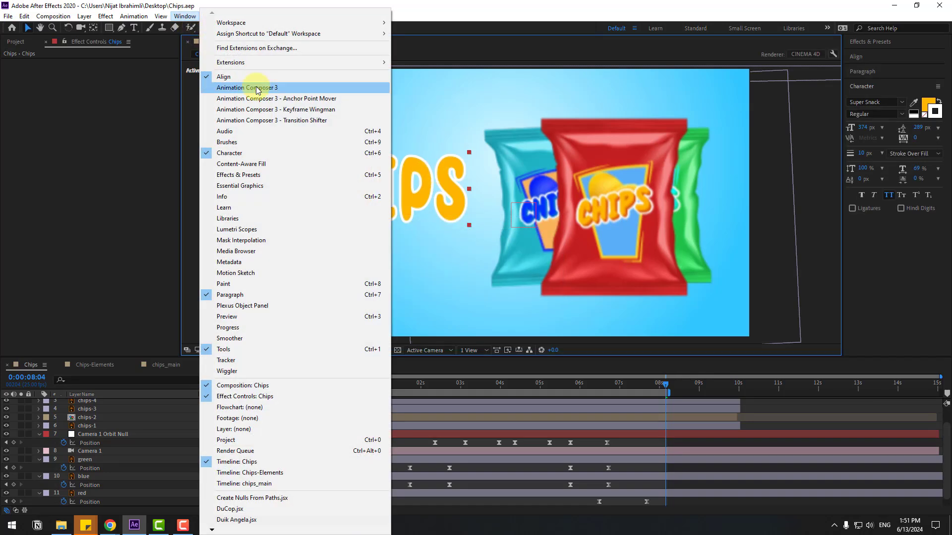
pyautogui.click(276, 88)
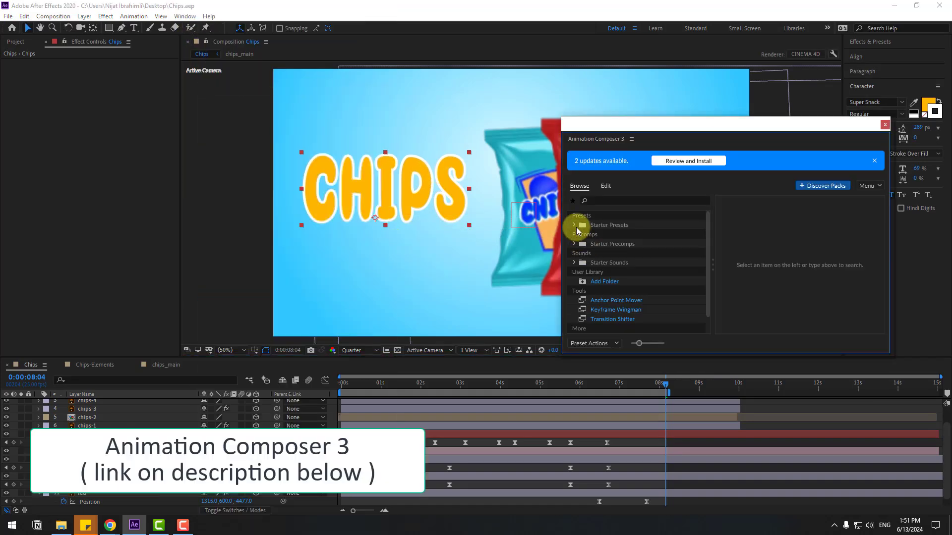
pyautogui.click(574, 225)
pyautogui.click(584, 254)
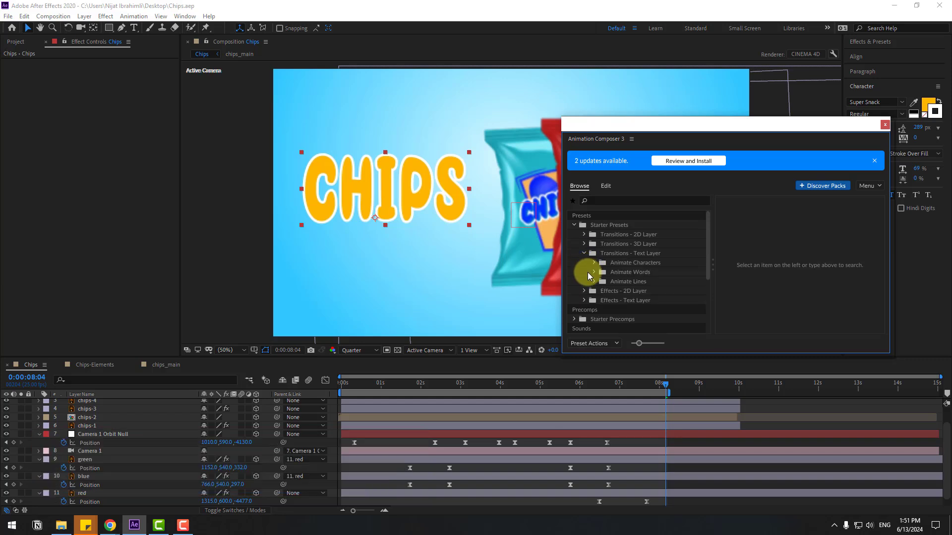
pyautogui.click(595, 263)
pyautogui.click(667, 309)
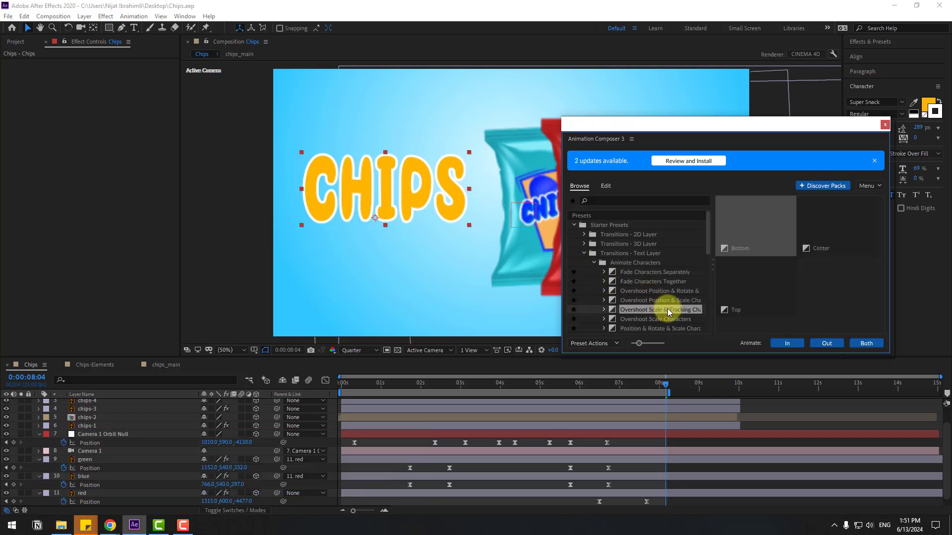
pyautogui.click(647, 300)
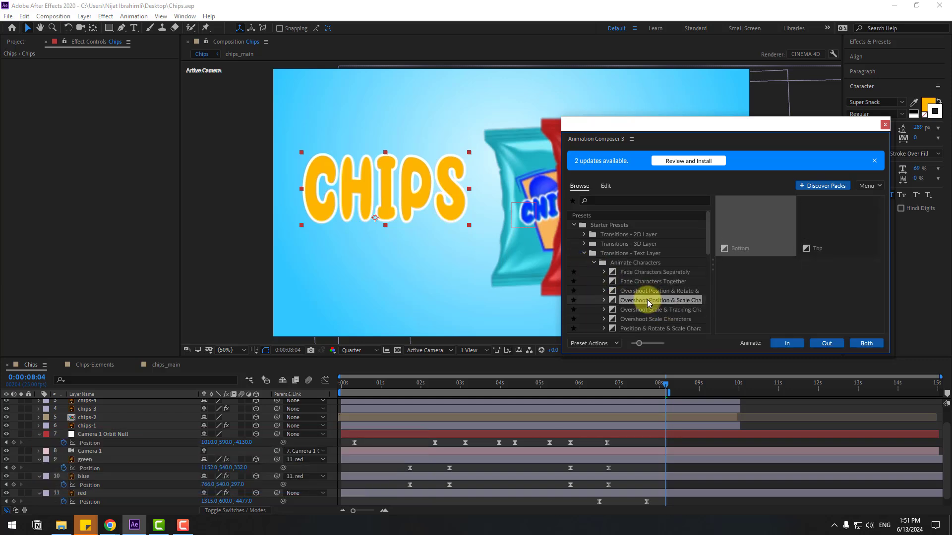
pyautogui.click(787, 344)
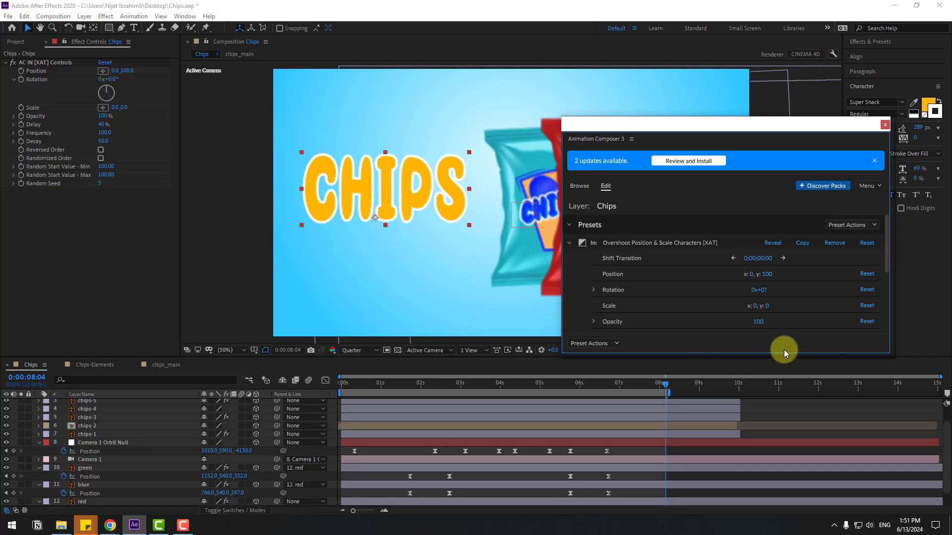
pyautogui.click(887, 128)
# - Move the Chips text layer to start at about 7 seconds, collapse its properties, and preview the animation
pyautogui.scroll(1, 63, 420)
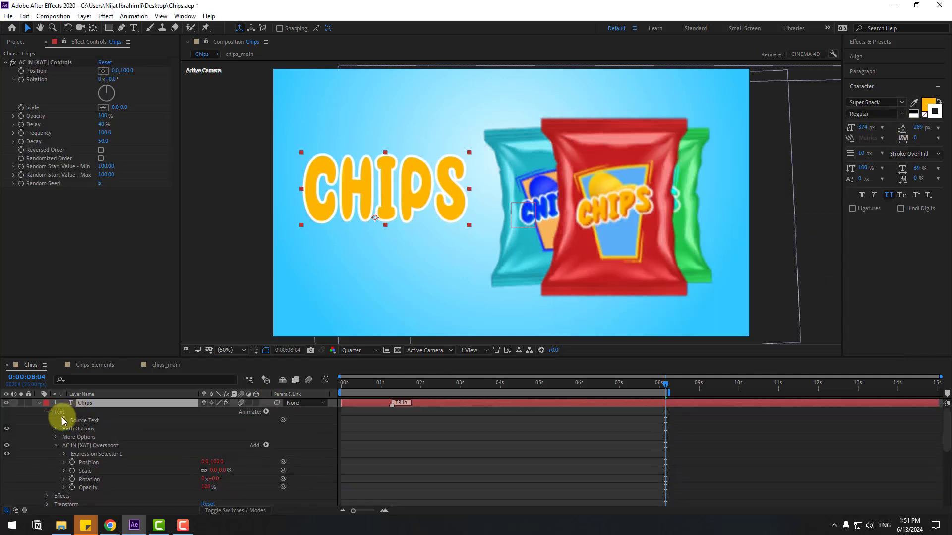
pyautogui.click(38, 402)
pyautogui.moveTo(528, 403); pyautogui.dragTo(663, 392)
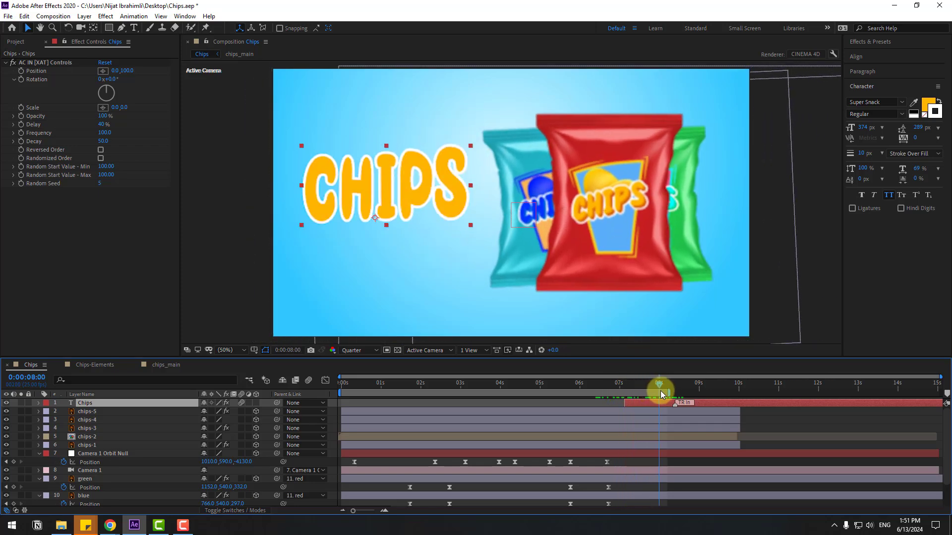
pyautogui.press('space')
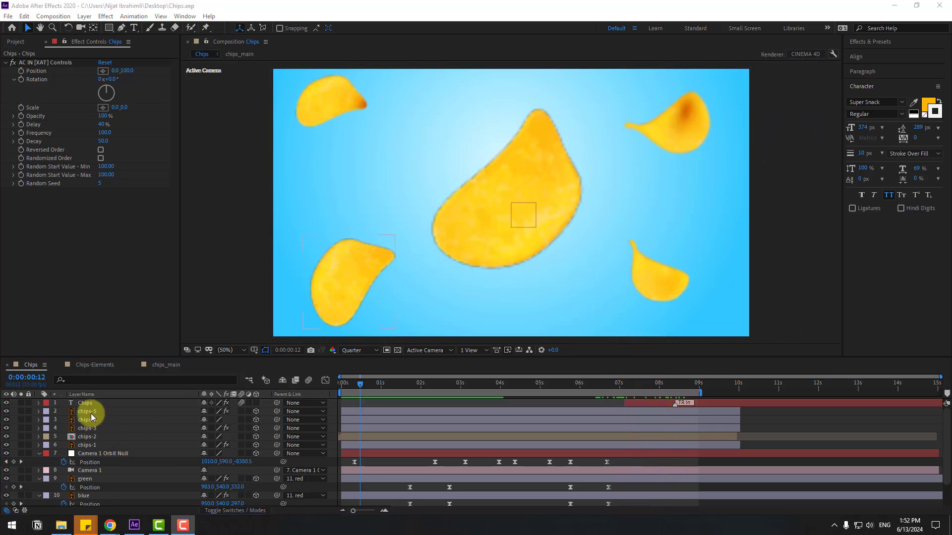
# - At 0:00:01:21, duplicate the chips-5 layer, set the copy's Position to 1618.2, 858.5, -4287.5, and preview the opening
pyautogui.click(90, 412)
pyautogui.moveTo(363, 383); pyautogui.dragTo(414, 382)
pyautogui.hotkey('ctrl', 'd')
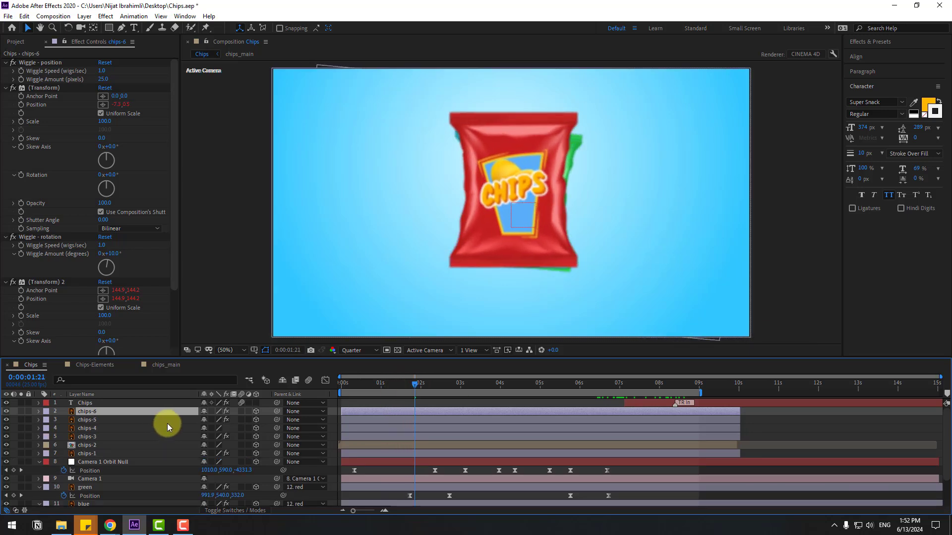
pyautogui.press('p')
pyautogui.moveTo(242, 425); pyautogui.dragTo(436, 412)
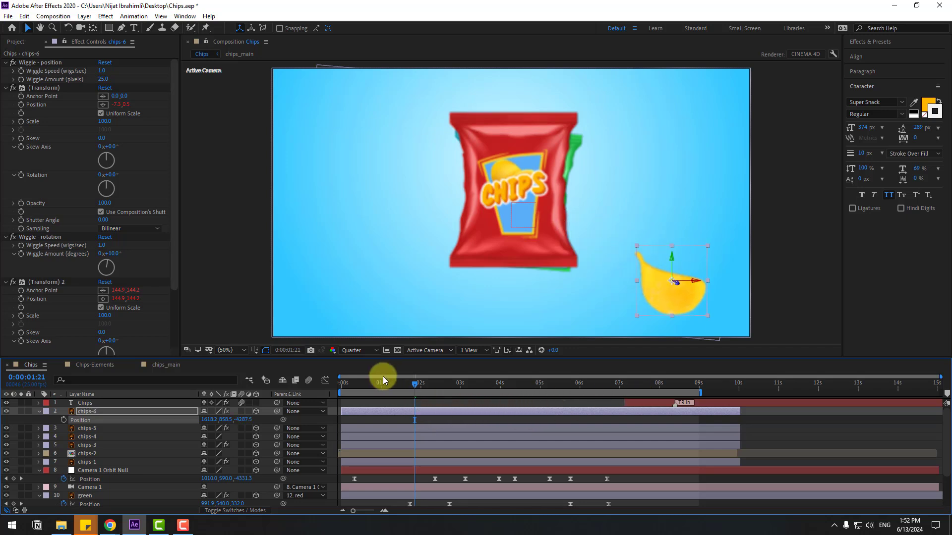
pyautogui.press('Home')
pyautogui.press('space')
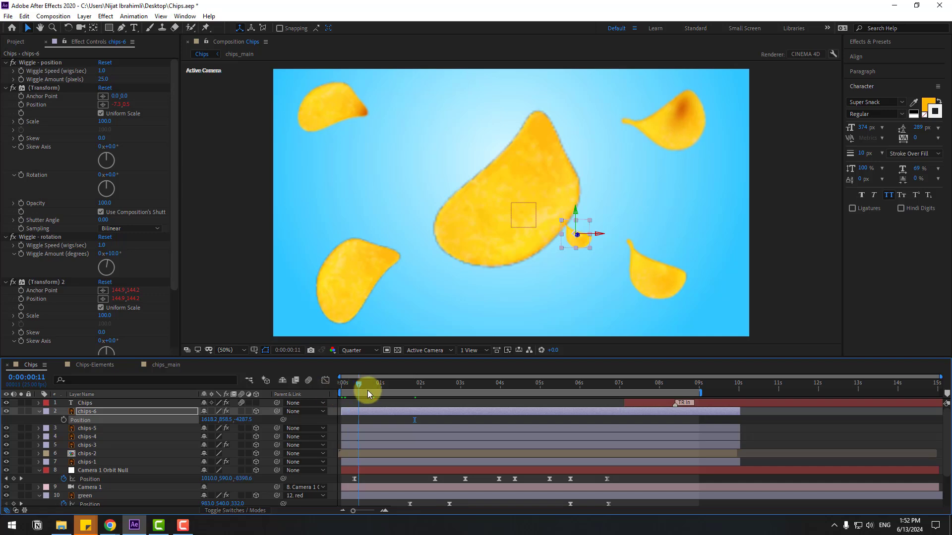
pyautogui.moveTo(364, 384); pyautogui.dragTo(411, 390)
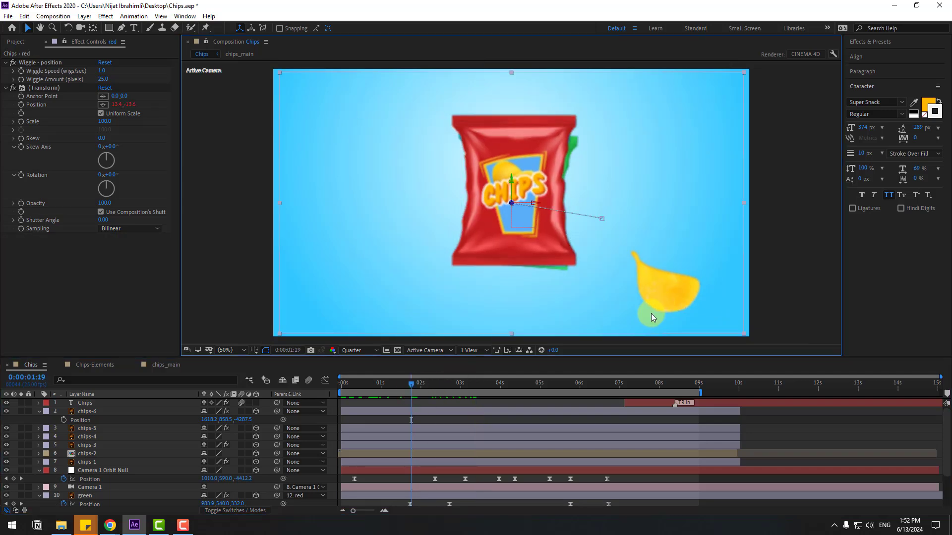
# - At 0:00:02:18, duplicate the chip below the green bag and place the copy in the frame's upper-left corner by the blue bag
pyautogui.click(87, 412)
pyautogui.moveTo(361, 386); pyautogui.dragTo(446, 378)
pyautogui.hotkey('ctrl', 'd')
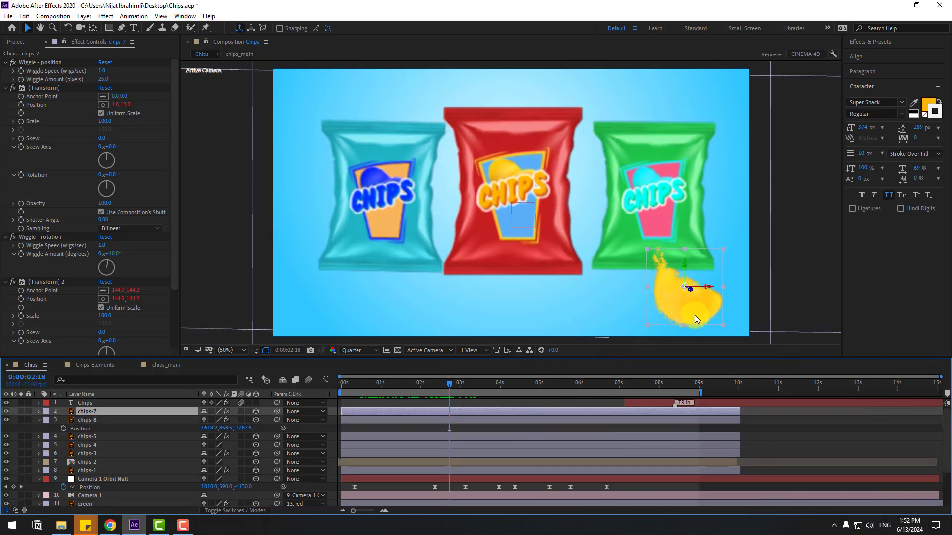
pyautogui.moveTo(695, 315); pyautogui.dragTo(421, 308)
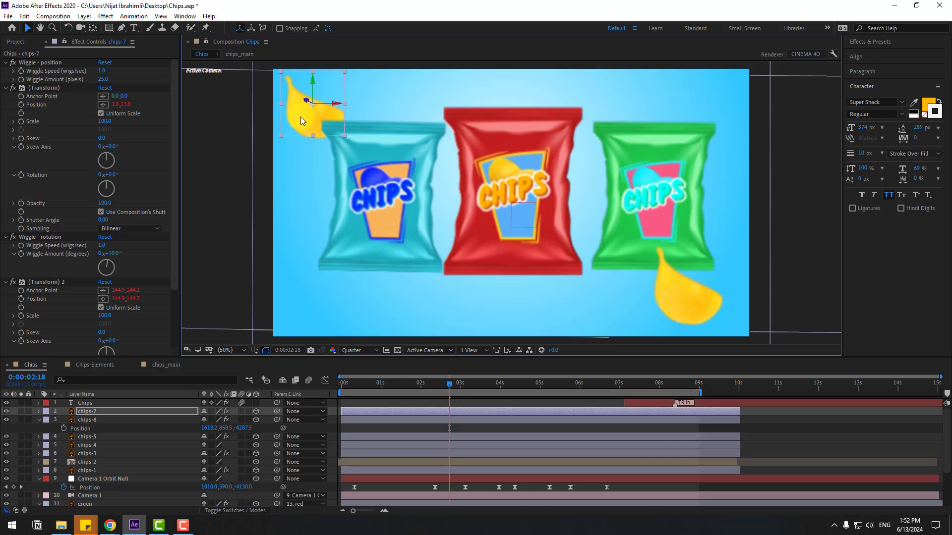
# - Duplicate the chips-3 layer and move the copy to Position 1534.2, -64.4, -2782.8, above the gap between the red and green bags
pyautogui.click(110, 455)
pyautogui.hotkey('ctrl', 'd')
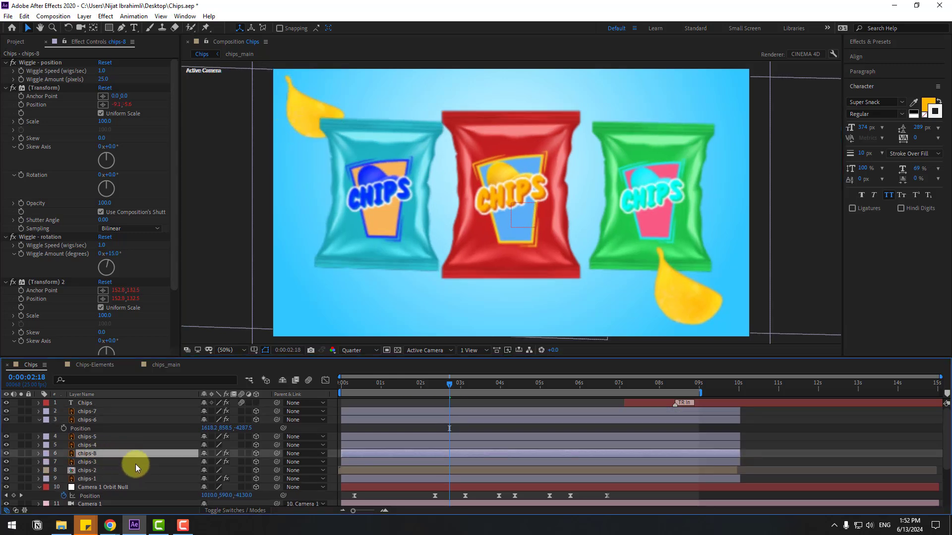
pyautogui.press('p')
pyautogui.moveTo(118, 471); pyautogui.dragTo(535, 450)
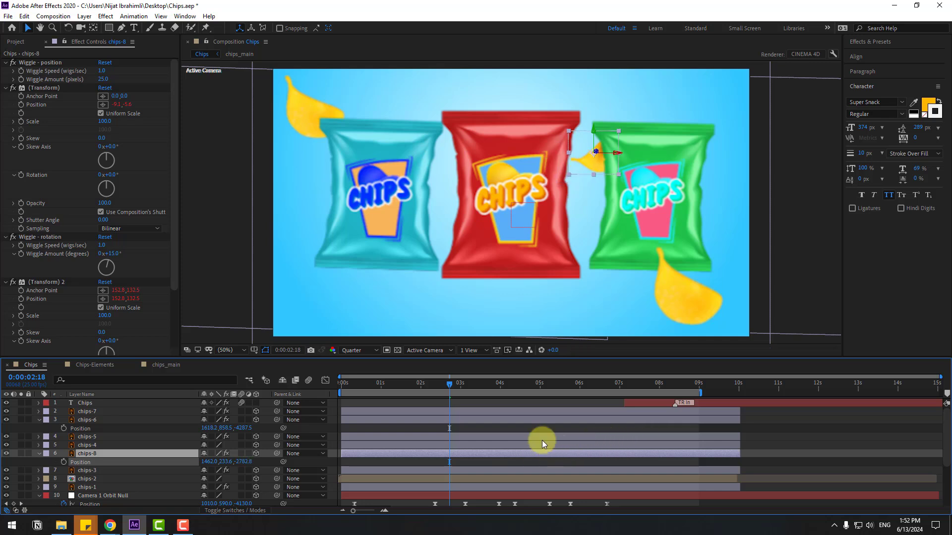
pyautogui.moveTo(586, 168); pyautogui.dragTo(354, 300)
# - Duplicate the chip above the red and green bags, flip the copy horizontally, and place it in the frame's lower-left corner
pyautogui.hotkey('ctrl', 'd')
pyautogui.rightClick(357, 300)
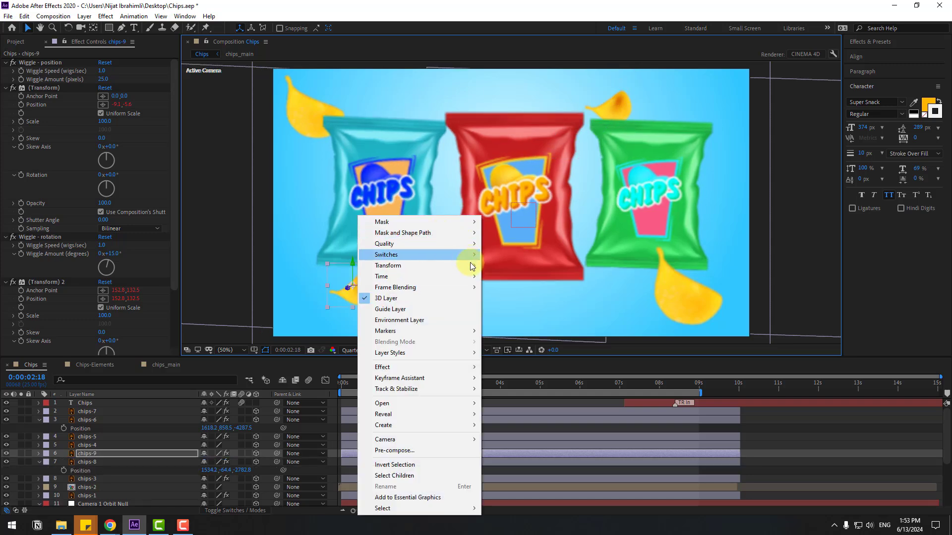
pyautogui.moveTo(447, 266)
pyautogui.click(530, 348)
pyautogui.moveTo(356, 297); pyautogui.dragTo(319, 317)
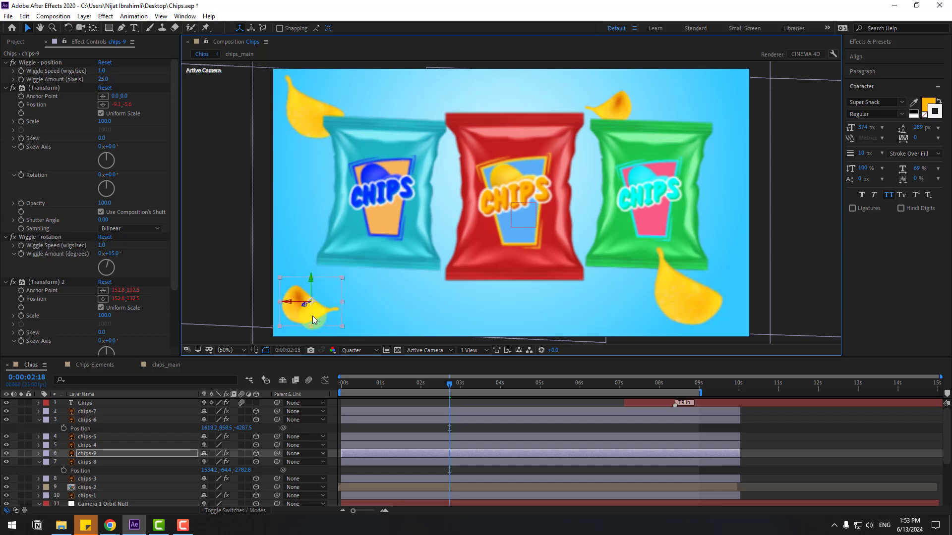
# - Duplicate chips-1 twice, placing one copy below the red bag and one at the frame's top edge between the blue and red bags
pyautogui.click(93, 478)
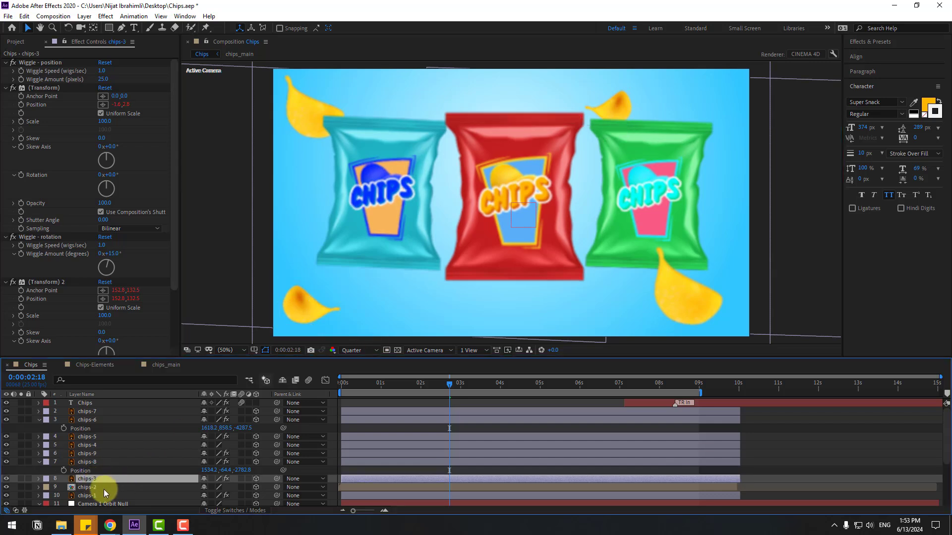
pyautogui.click(96, 494)
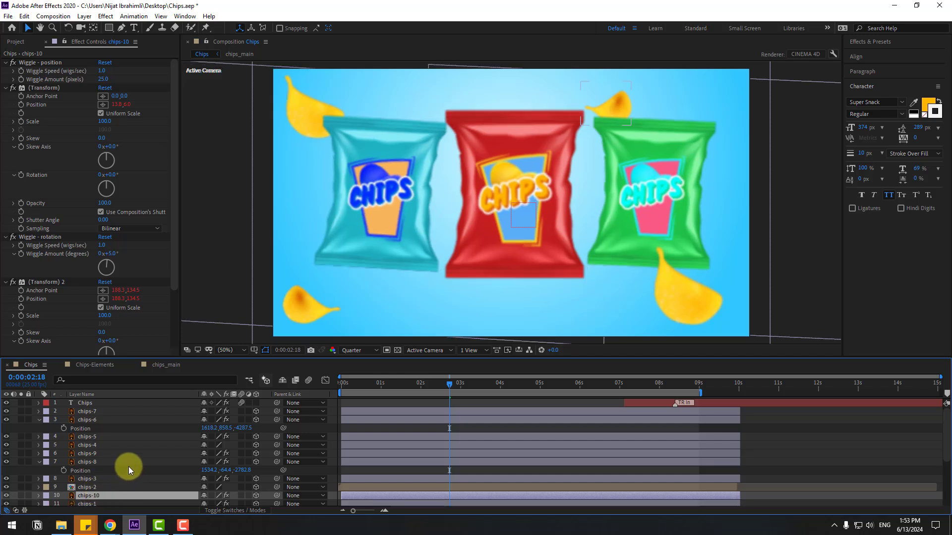
pyautogui.press('p')
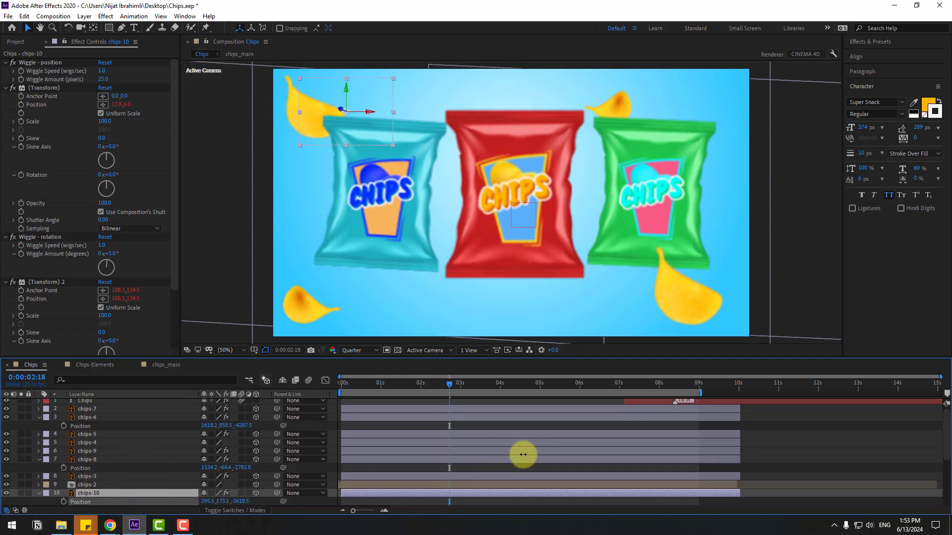
pyautogui.moveTo(434, 165); pyautogui.dragTo(446, 73)
pyautogui.hotkey('ctrl', 'd')
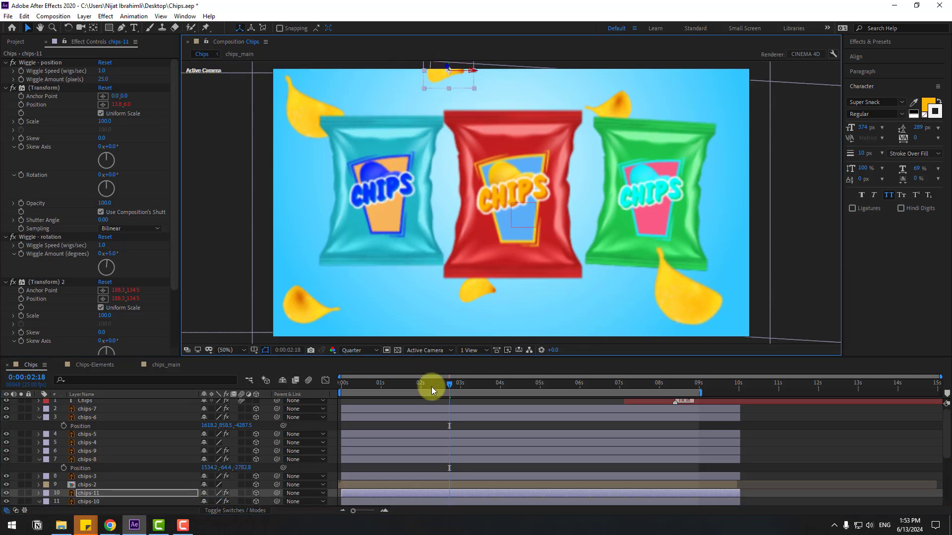
pyautogui.moveTo(432, 389); pyautogui.dragTo(395, 387)
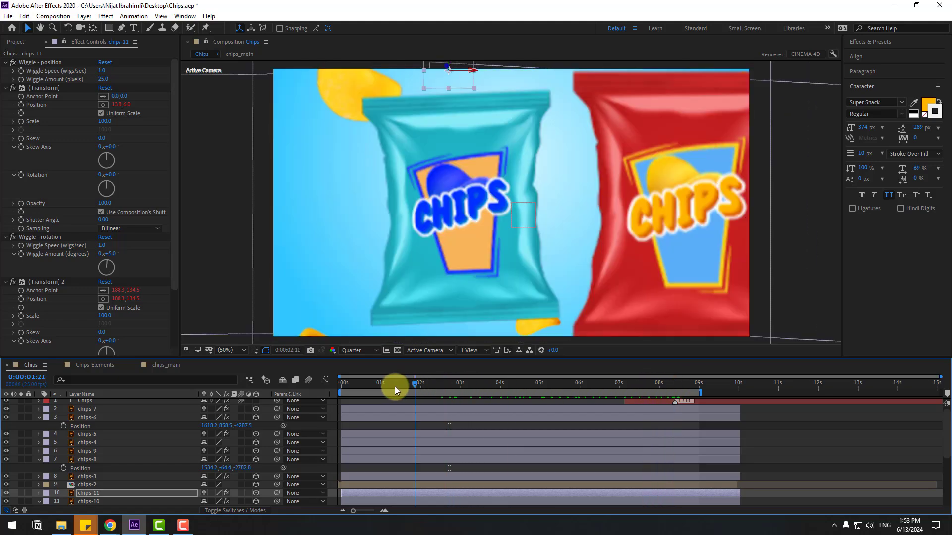